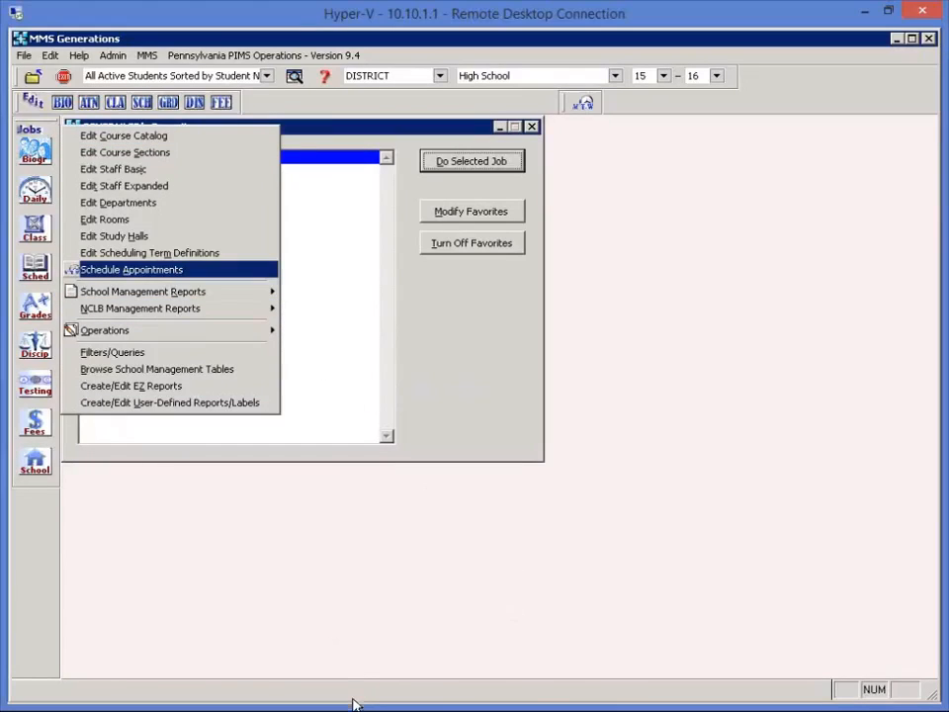
Switch to the MMS Staff Portal in Internet Explorer and open the course catalog's course schedule constraints.
{"action": "mouse_move", "coordinate": [351, 706]}
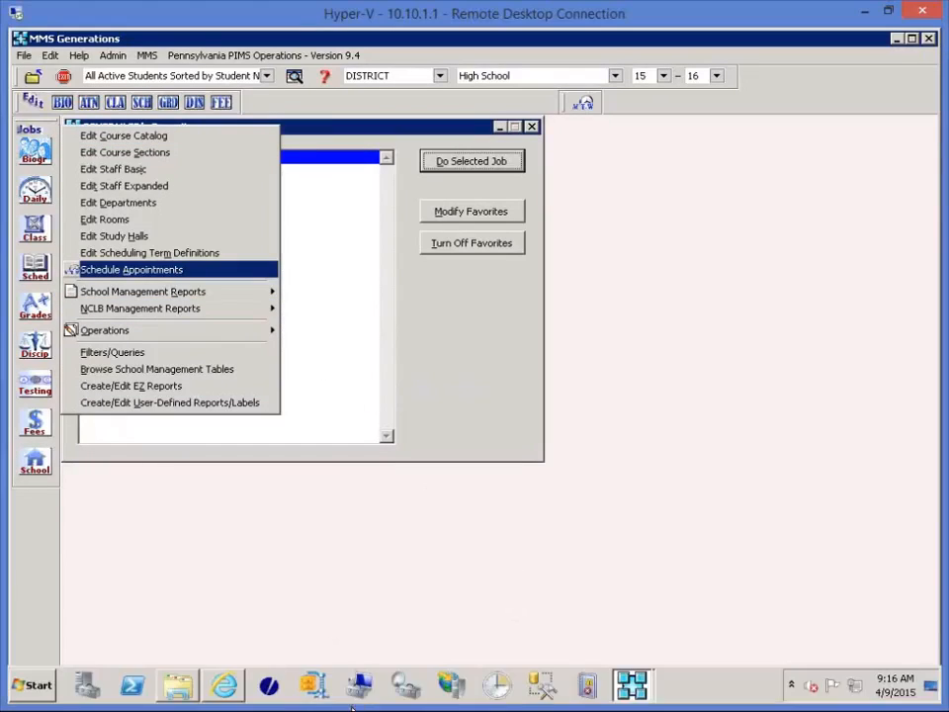
{"action": "left_click", "coordinate": [218, 686]}
{"action": "mouse_move", "coordinate": [504, 153]}
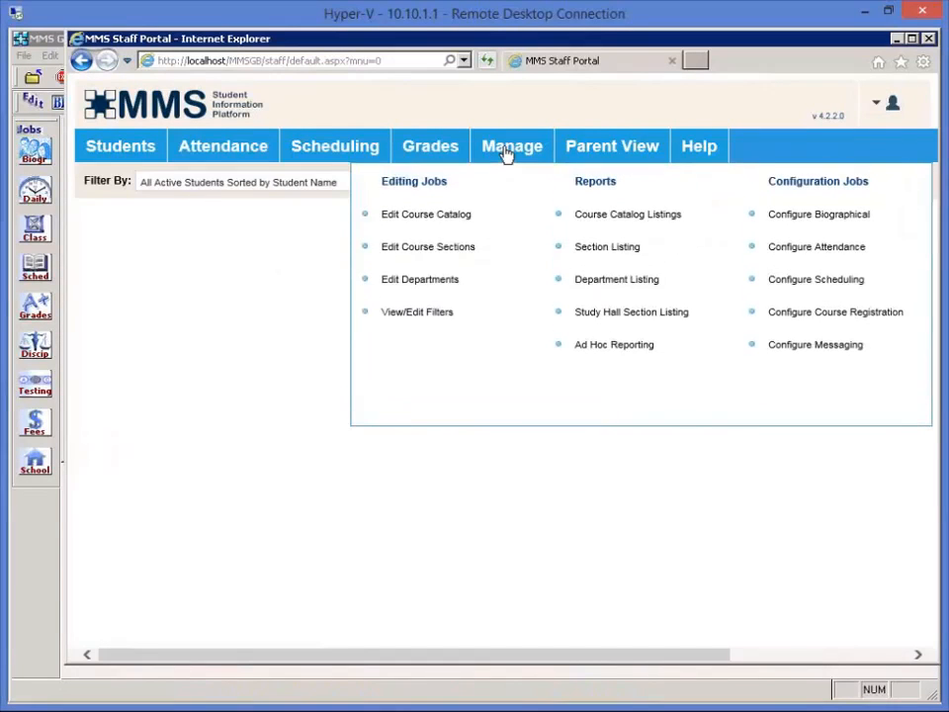
{"action": "left_click", "coordinate": [444, 219]}
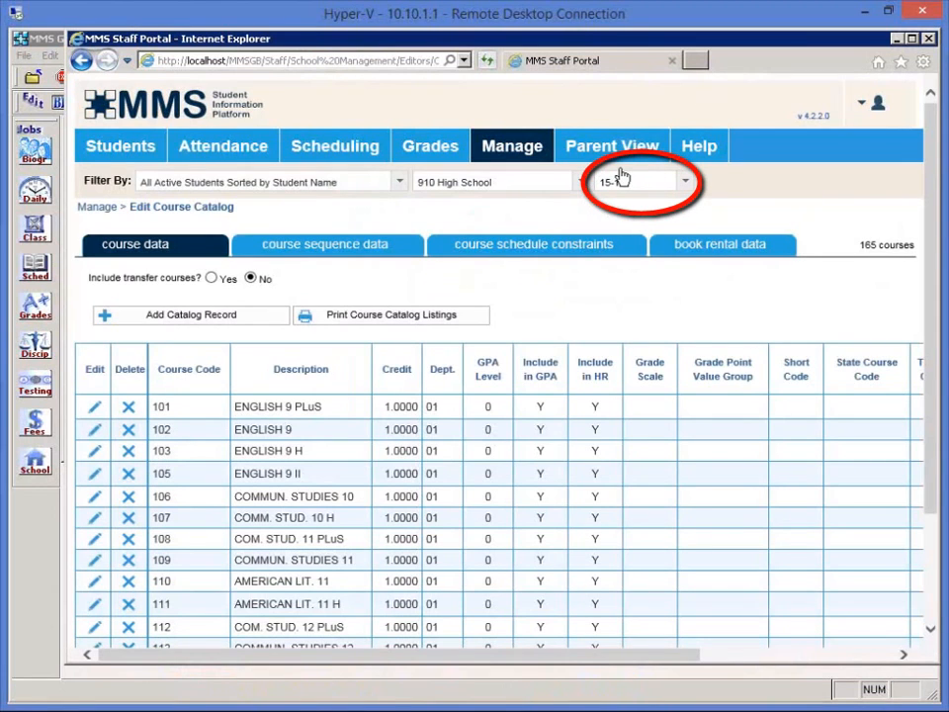
{"action": "left_click", "coordinate": [530, 254]}
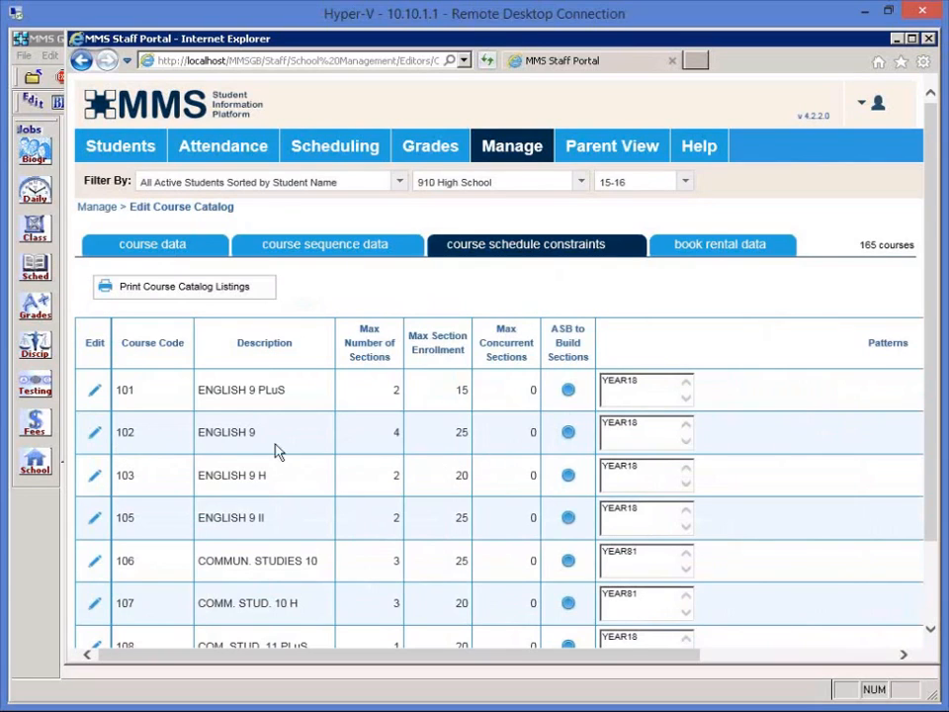
Review the schedule constraints and section-generation patterns of courses 102, 106 and 107, saving each record without edits.
{"action": "left_click", "coordinate": [95, 435]}
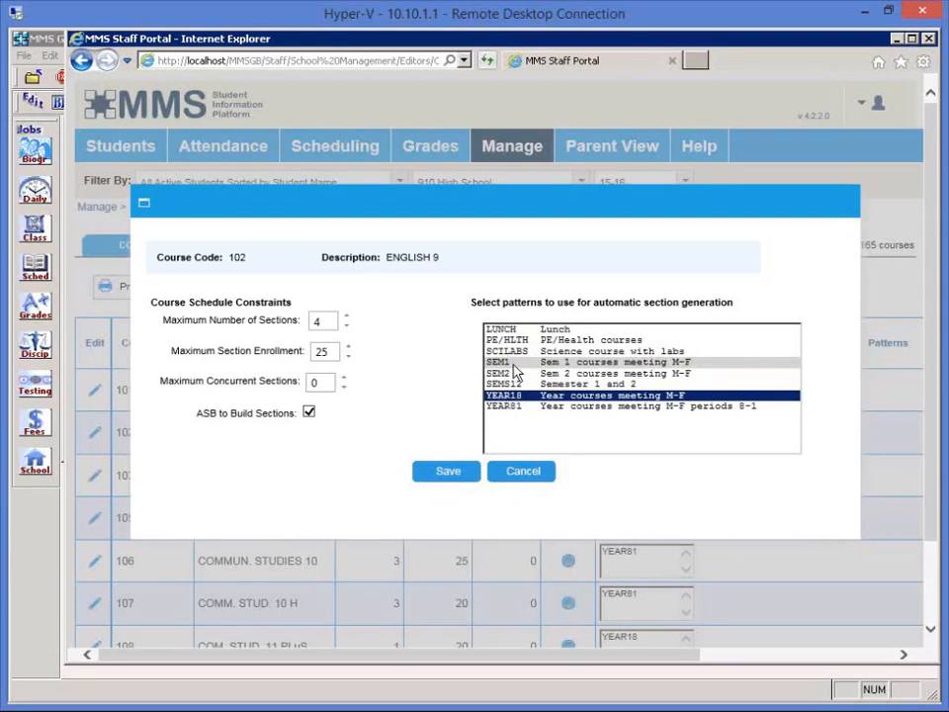
{"action": "left_click", "coordinate": [444, 471]}
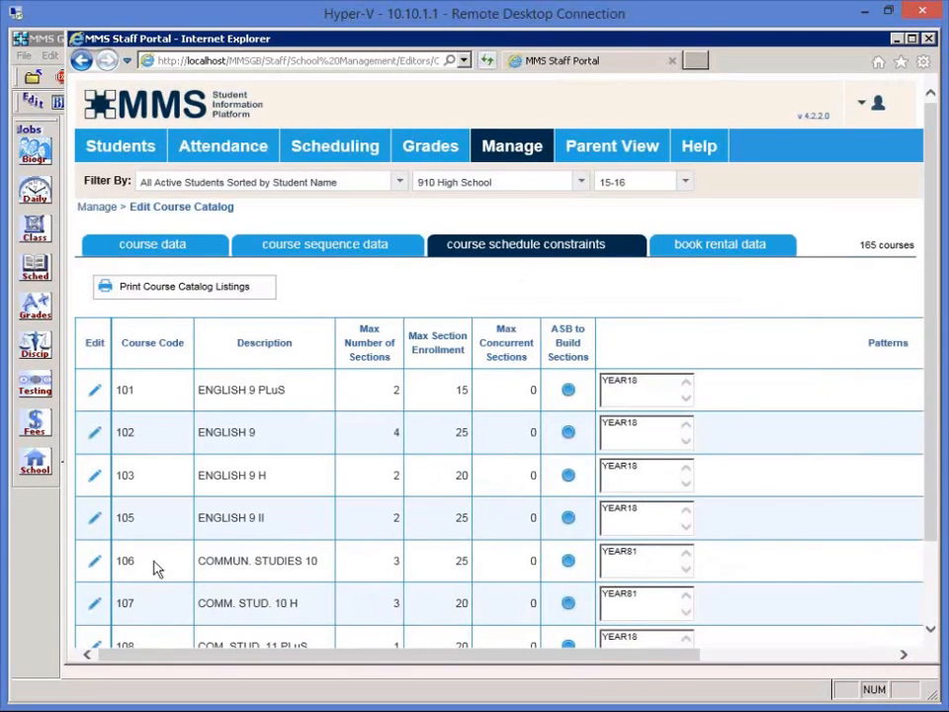
{"action": "left_click", "coordinate": [95, 562]}
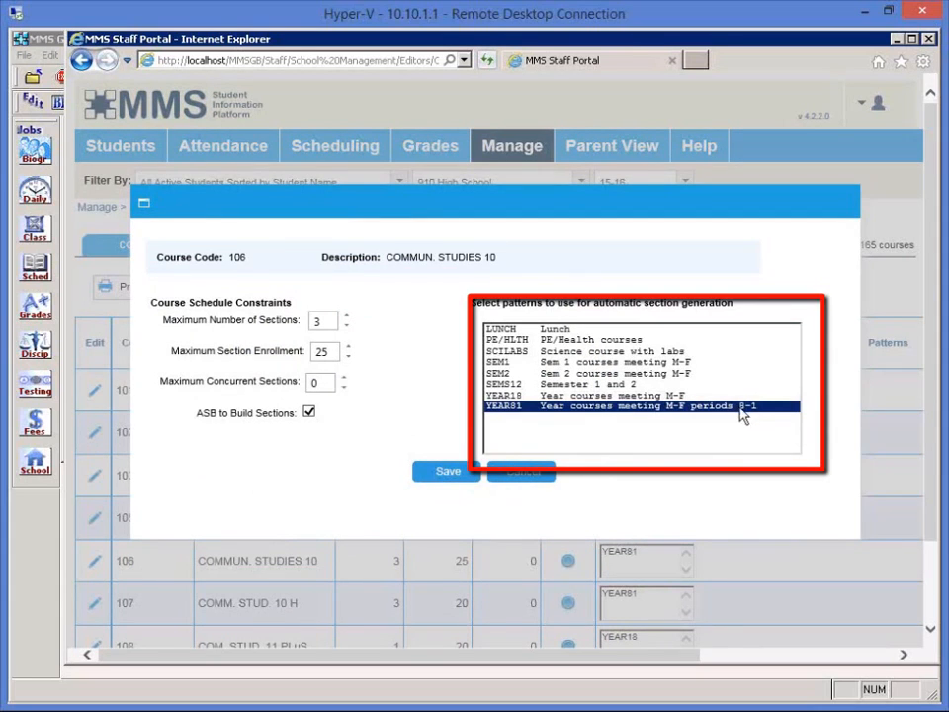
{"action": "left_click", "coordinate": [449, 472]}
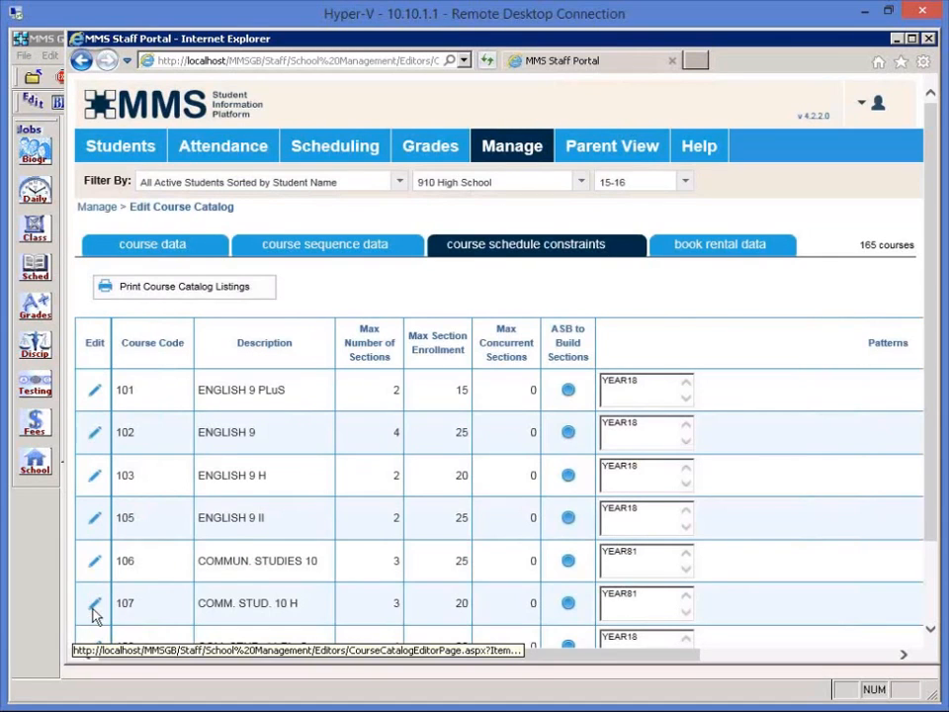
{"action": "left_click", "coordinate": [94, 607]}
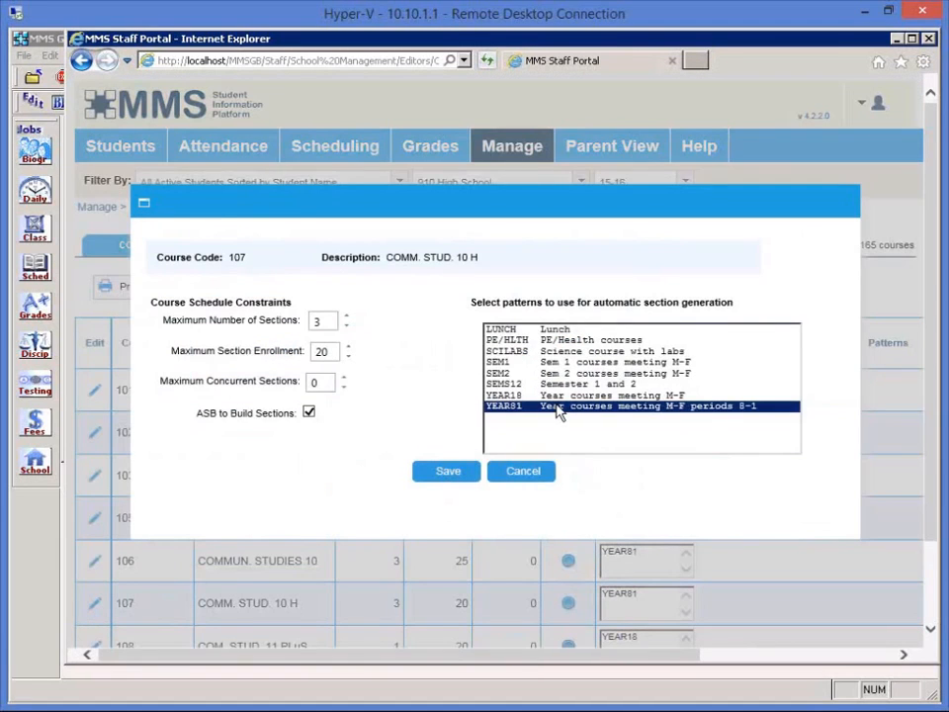
{"action": "left_click", "coordinate": [446, 472]}
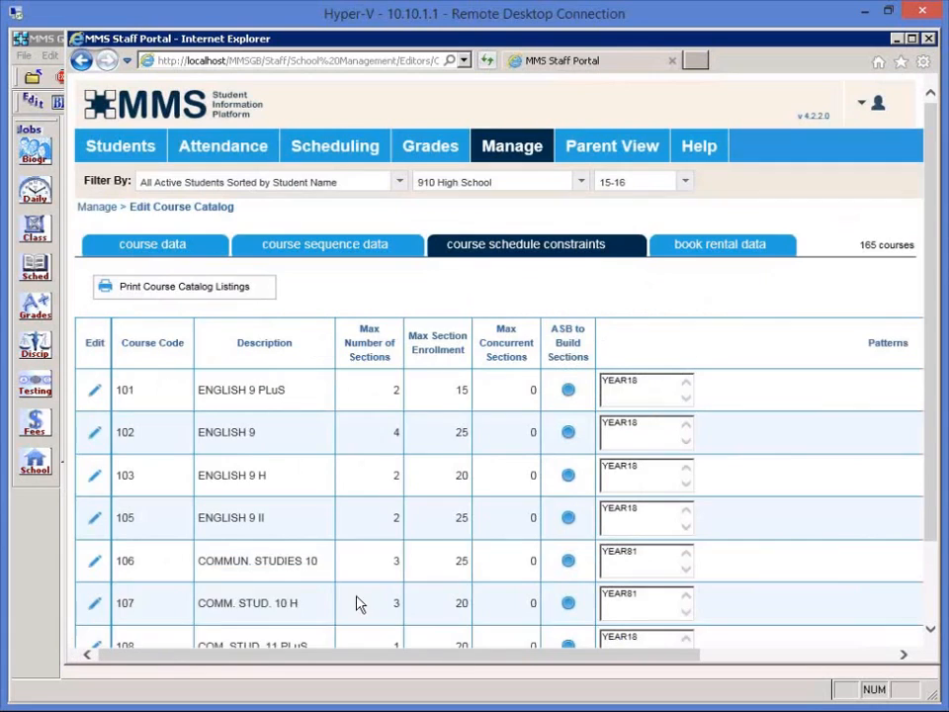
Assign the YEAR81 pattern to courses 112 COM. STUD. 12 PLuS and 113 COMMUN. STUDIES 12, saving each record.
{"action": "scroll", "coordinate": [359, 604], "scroll_direction": "down", "scroll_amount": 3}
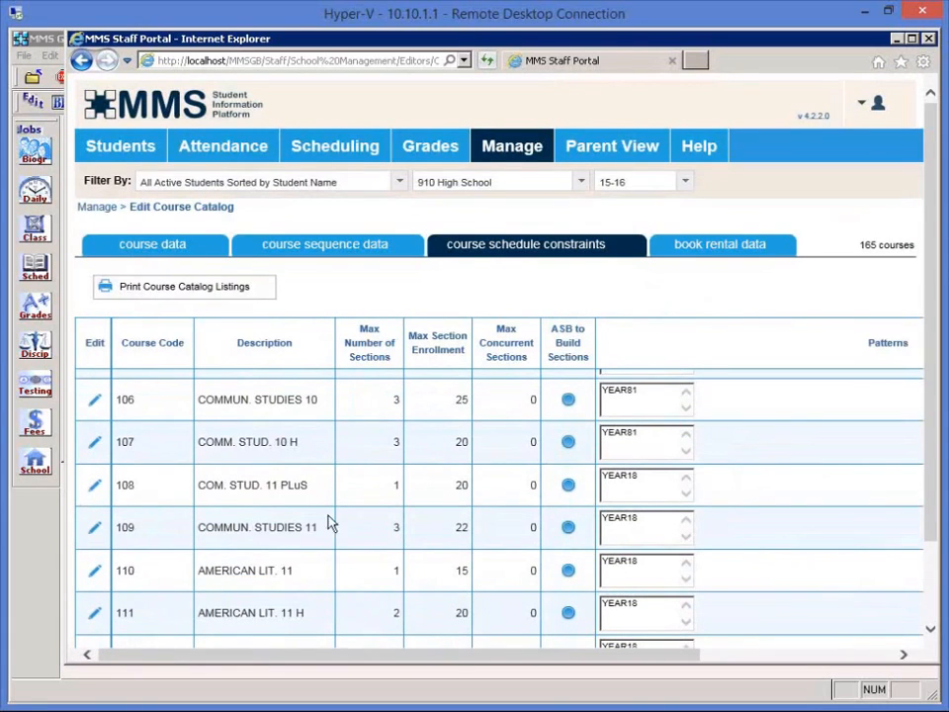
{"action": "scroll", "coordinate": [312, 591], "scroll_direction": "down", "scroll_amount": 5}
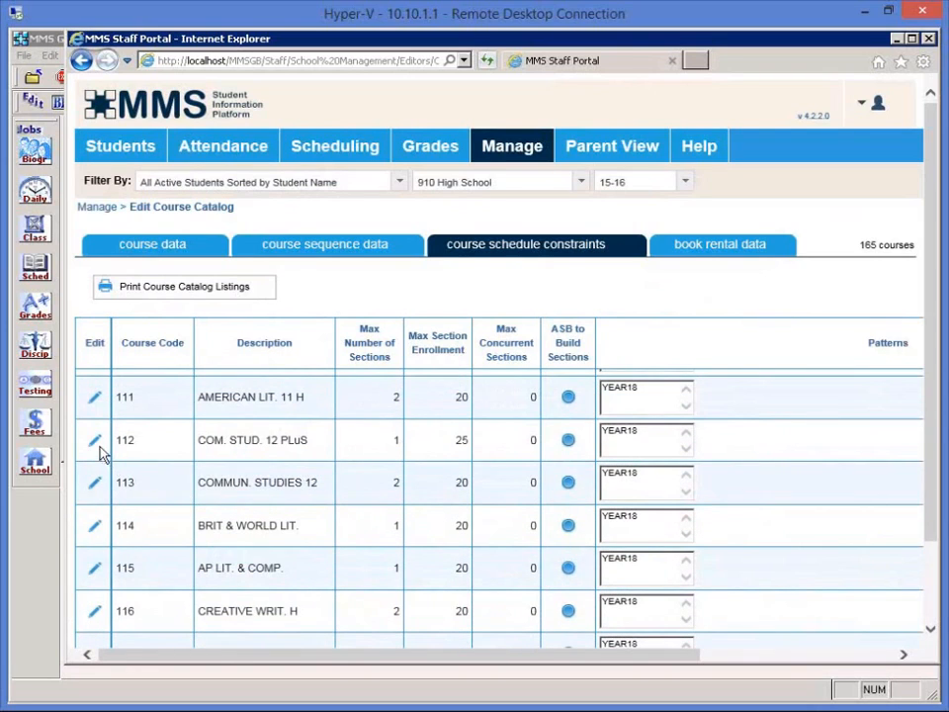
{"action": "left_click", "coordinate": [95, 442]}
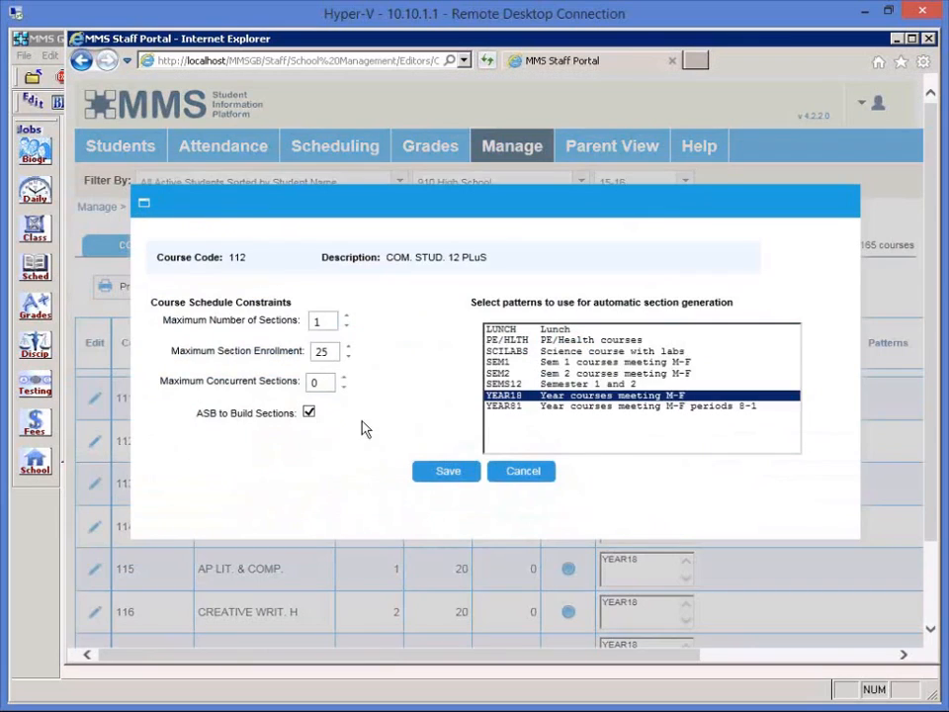
{"action": "left_click", "coordinate": [504, 408]}
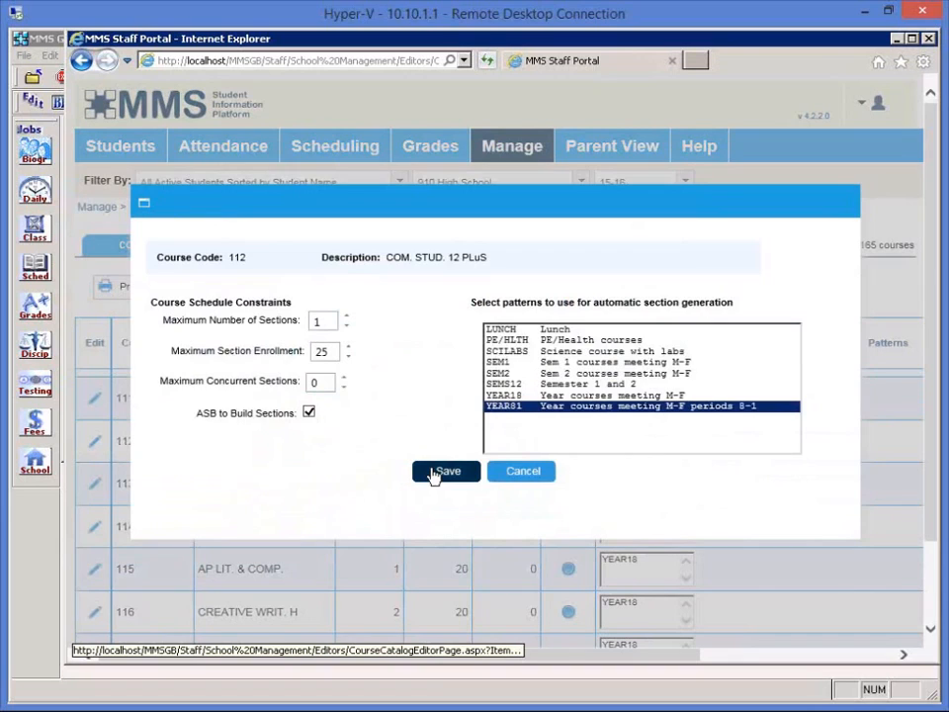
{"action": "left_click", "coordinate": [435, 473]}
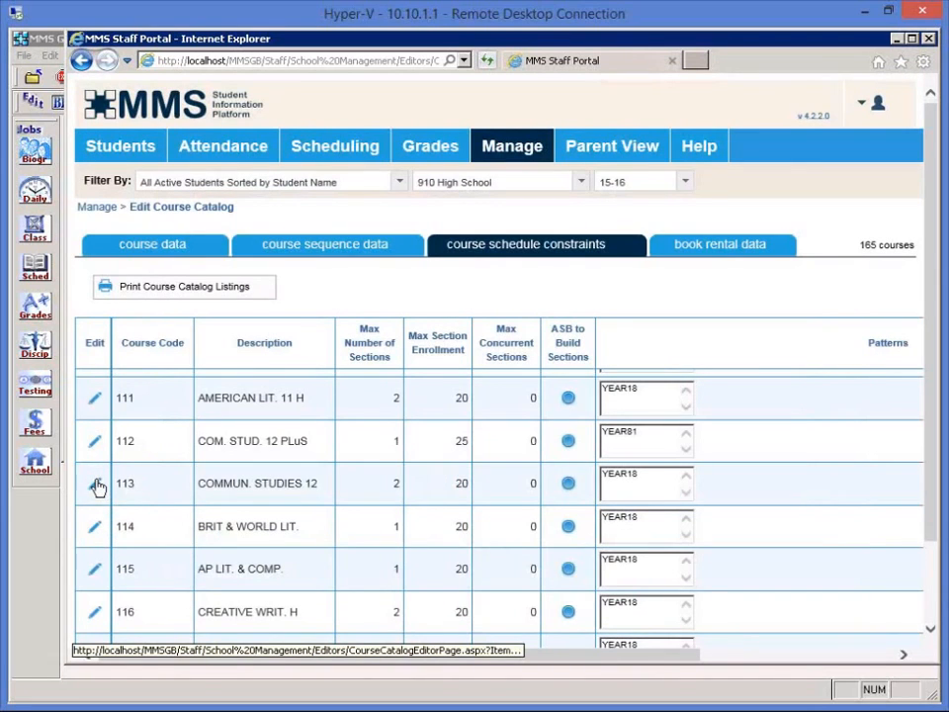
{"action": "left_click", "coordinate": [97, 487]}
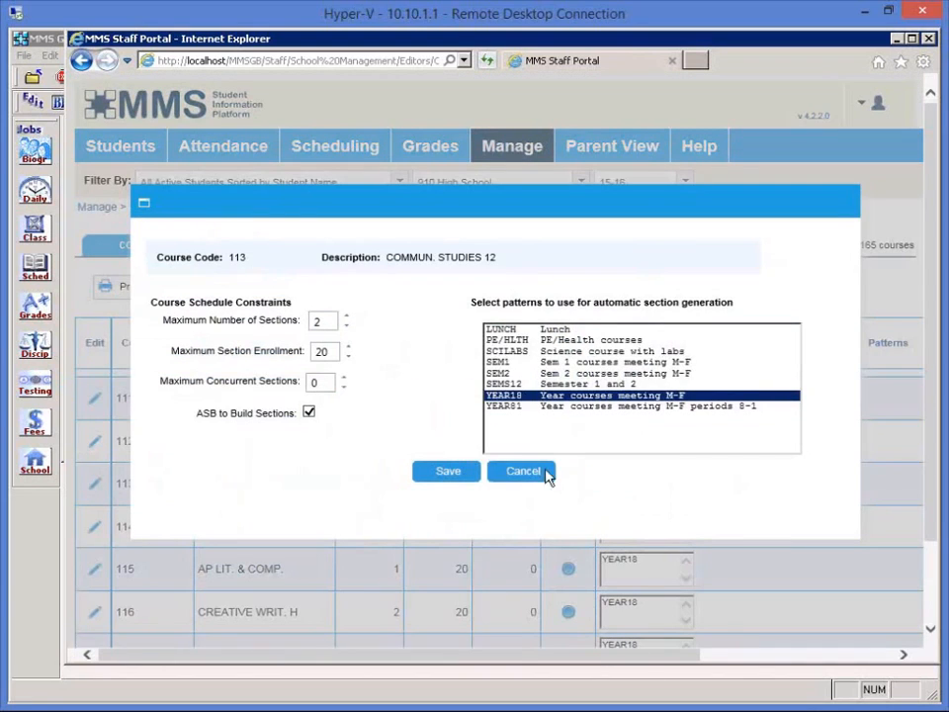
{"action": "left_click", "coordinate": [502, 407]}
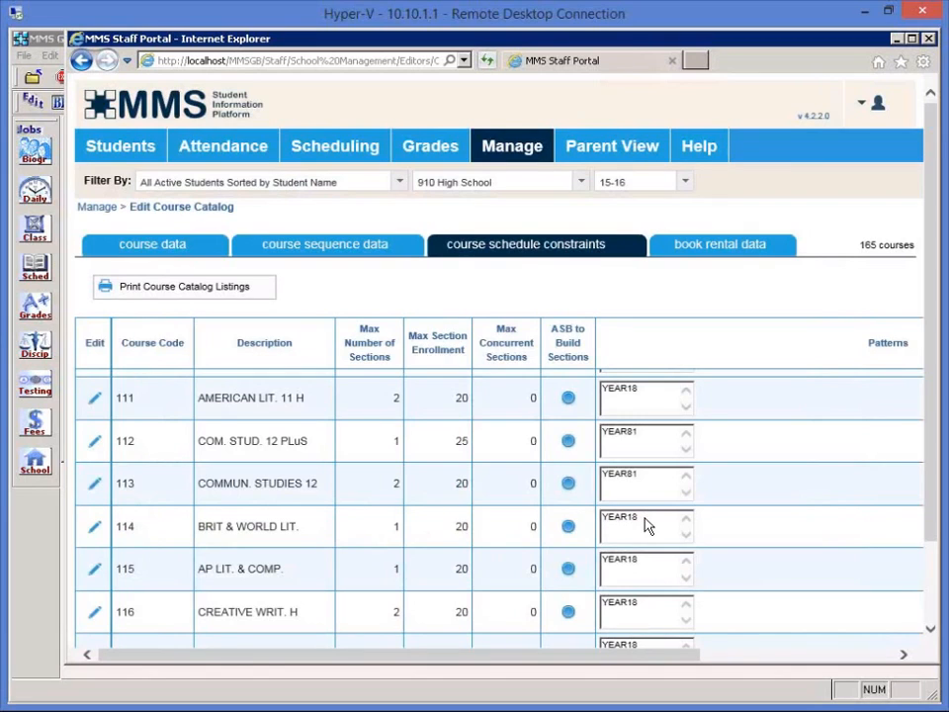
For course 114 BRIT & WORLD LIT., turn off ASB to Build Sections, choose the YEAR81 pattern and save.
{"action": "left_click", "coordinate": [95, 534]}
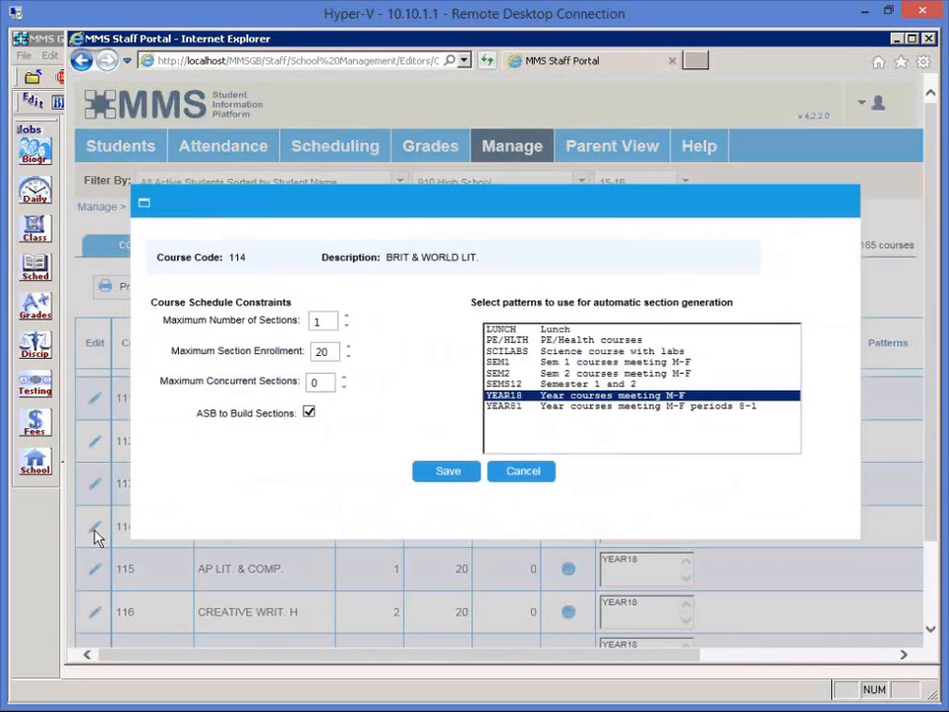
{"action": "left_click", "coordinate": [309, 412]}
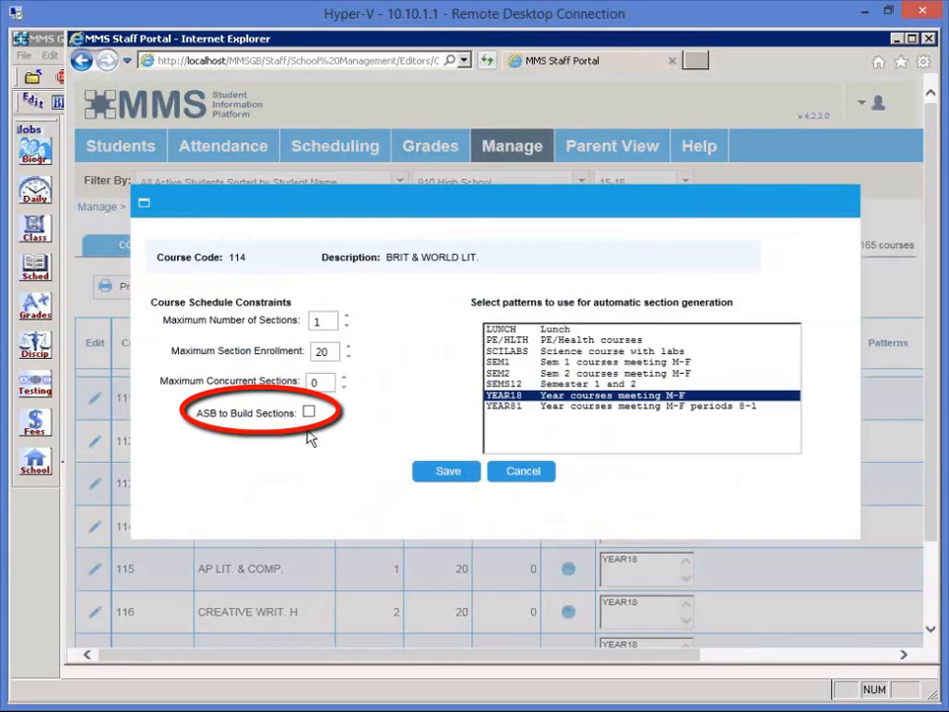
{"action": "left_click", "coordinate": [550, 407]}
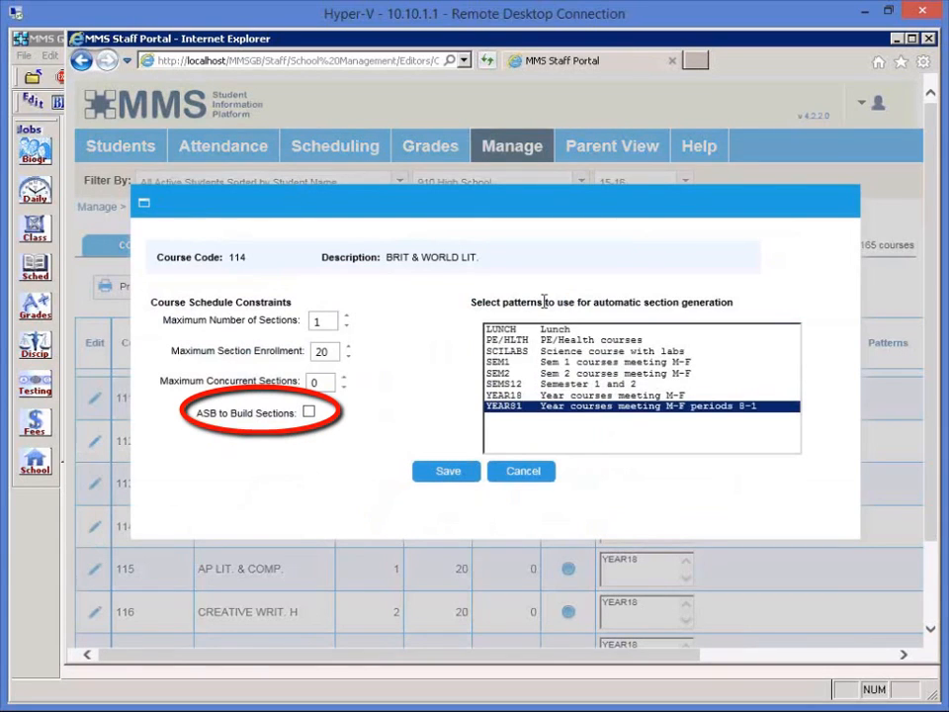
{"action": "left_click", "coordinate": [433, 472]}
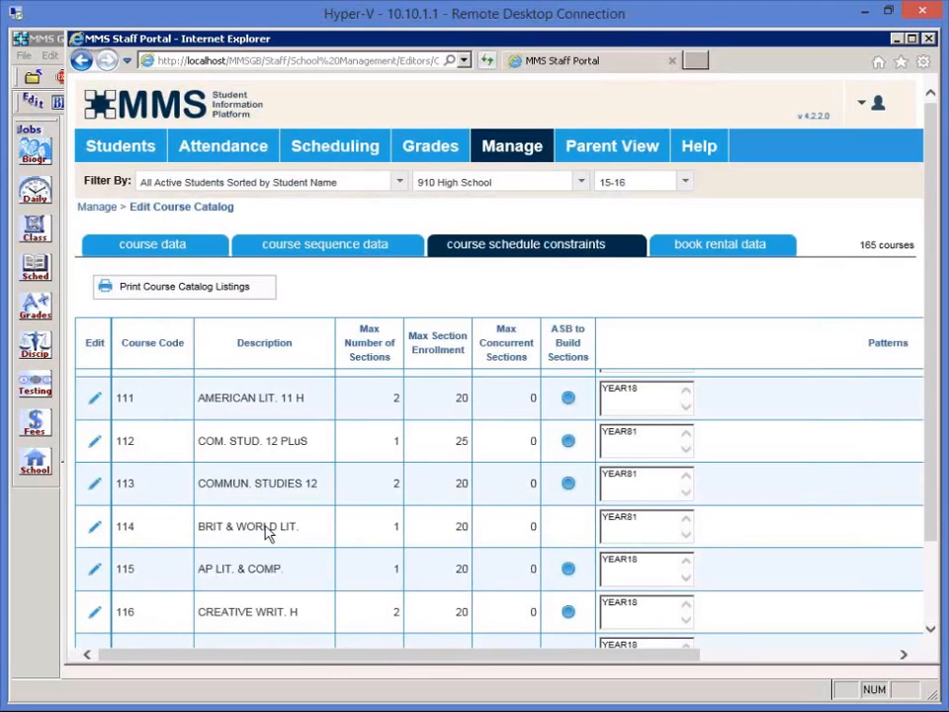
In the course sequence data, set Pre Course 1 of 120 THEATRE ARTS III to 119 THEATRE ARTS II and save.
{"action": "left_click", "coordinate": [376, 256]}
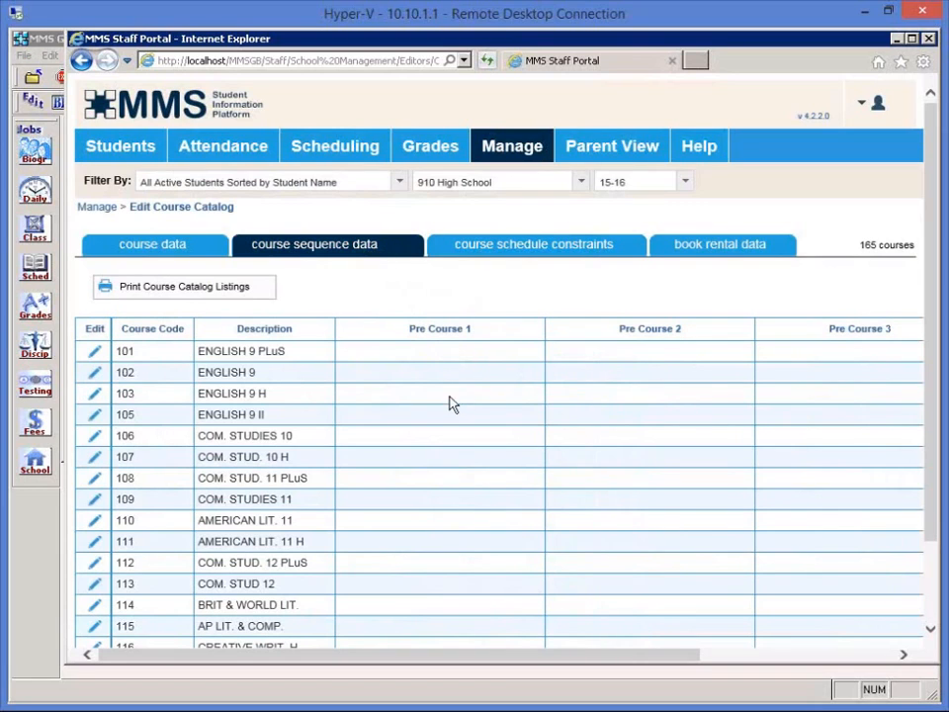
{"action": "scroll", "coordinate": [449, 405], "scroll_direction": "down", "scroll_amount": 3}
{"action": "scroll", "coordinate": [450, 404], "scroll_direction": "down", "scroll_amount": 1}
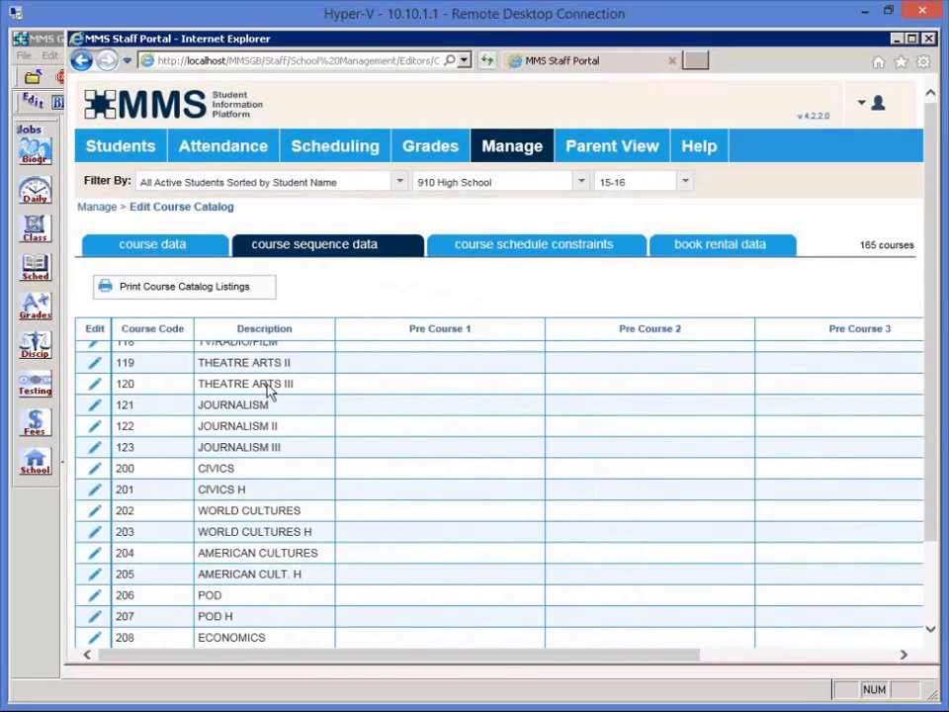
{"action": "scroll", "coordinate": [259, 381], "scroll_direction": "up", "scroll_amount": 1}
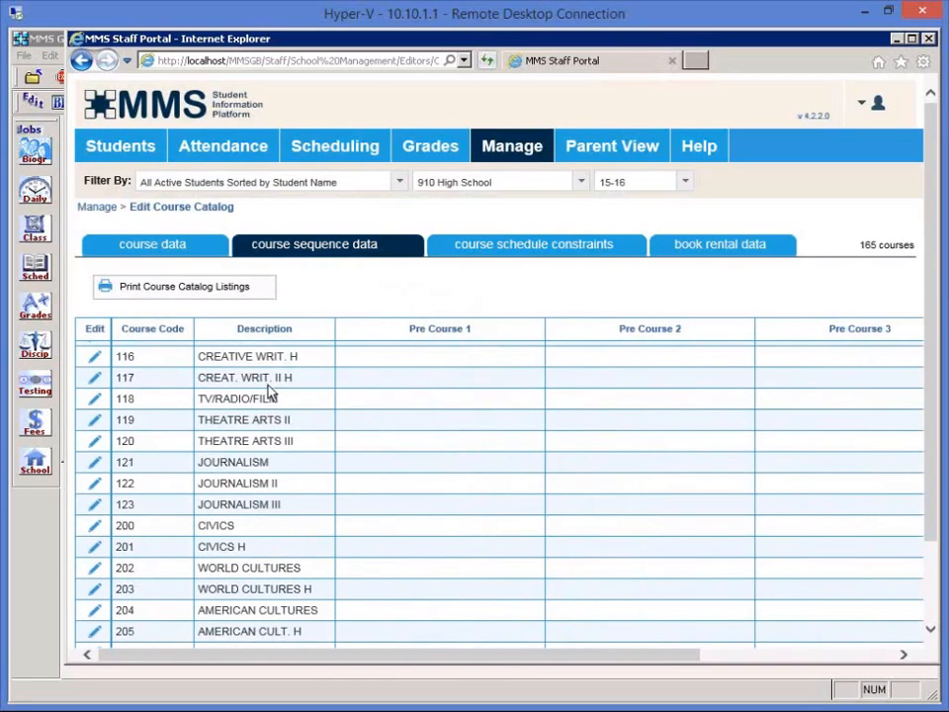
{"action": "left_click", "coordinate": [96, 445]}
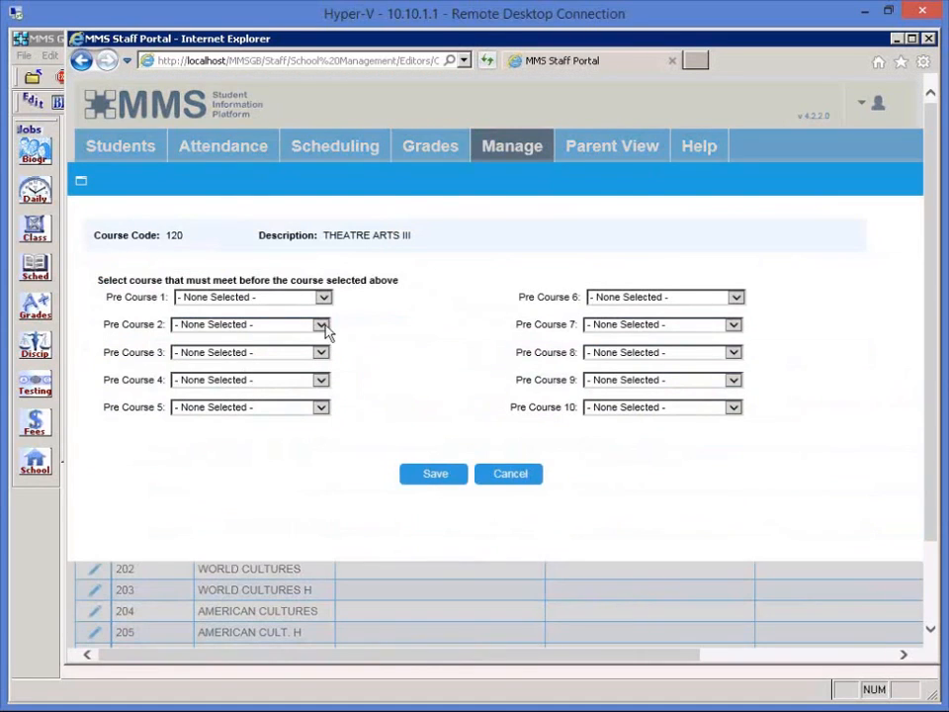
{"action": "left_click", "coordinate": [323, 298]}
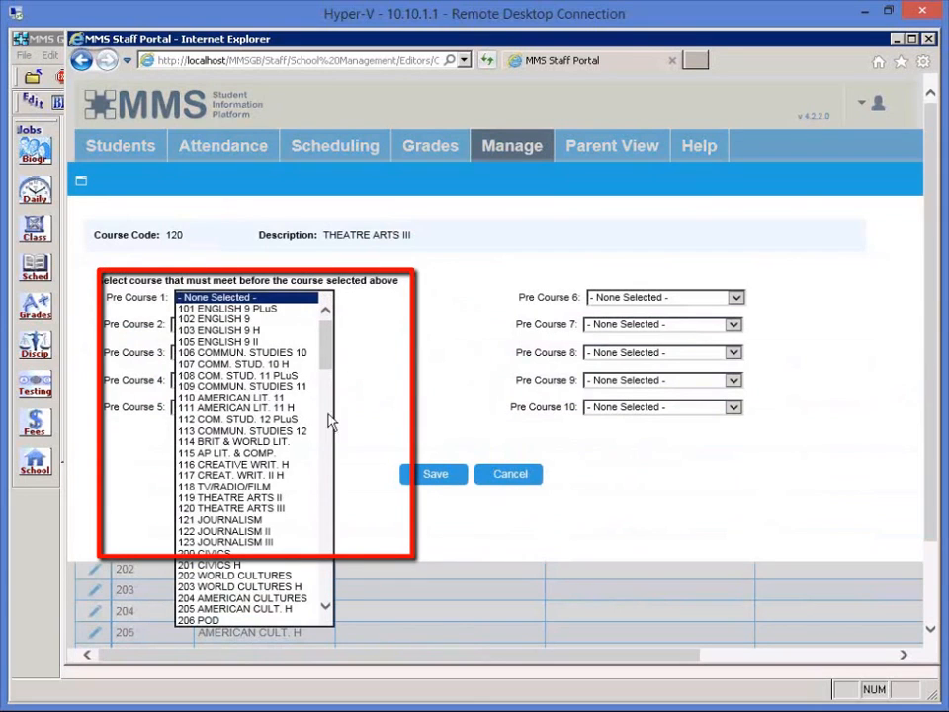
{"action": "left_click", "coordinate": [286, 506]}
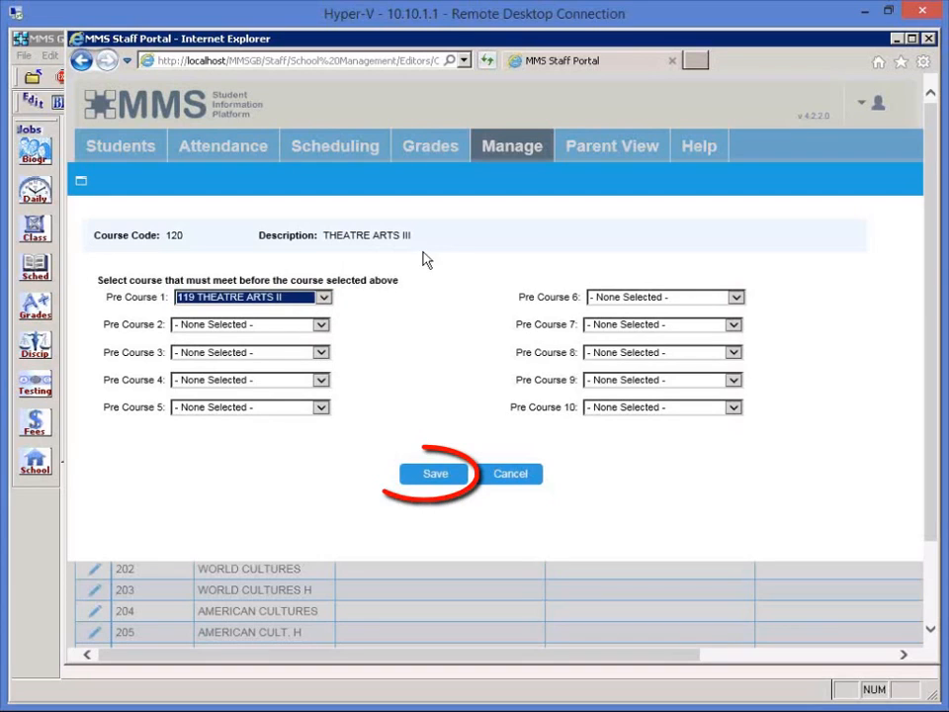
{"action": "left_click", "coordinate": [418, 476]}
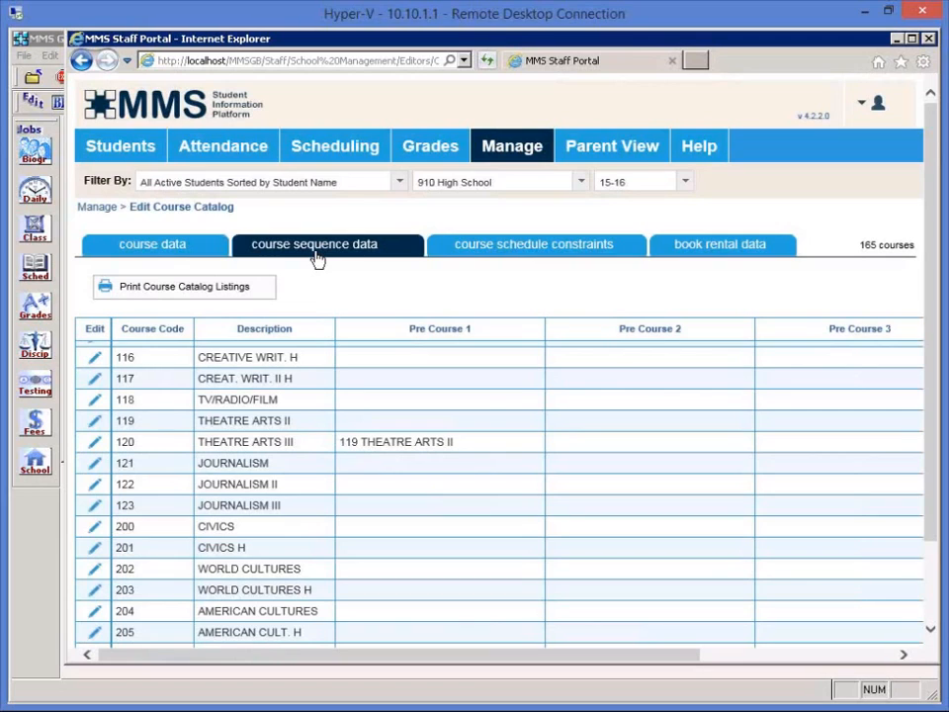
Set Pre Course 1 to 121 JOURNALISM for 122 JOURNALISM II and to 122 JOURNALISM II for 123 JOURNALISM III, saving both.
{"action": "left_click", "coordinate": [96, 485]}
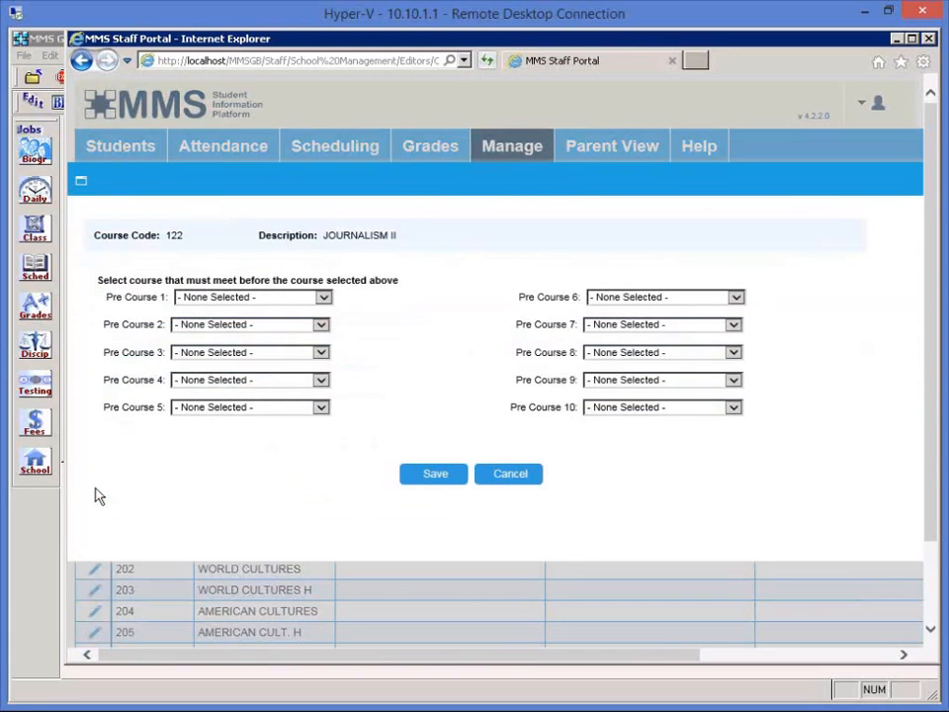
{"action": "left_click", "coordinate": [324, 298]}
{"action": "type", "text": "121 JOURNALISM"}
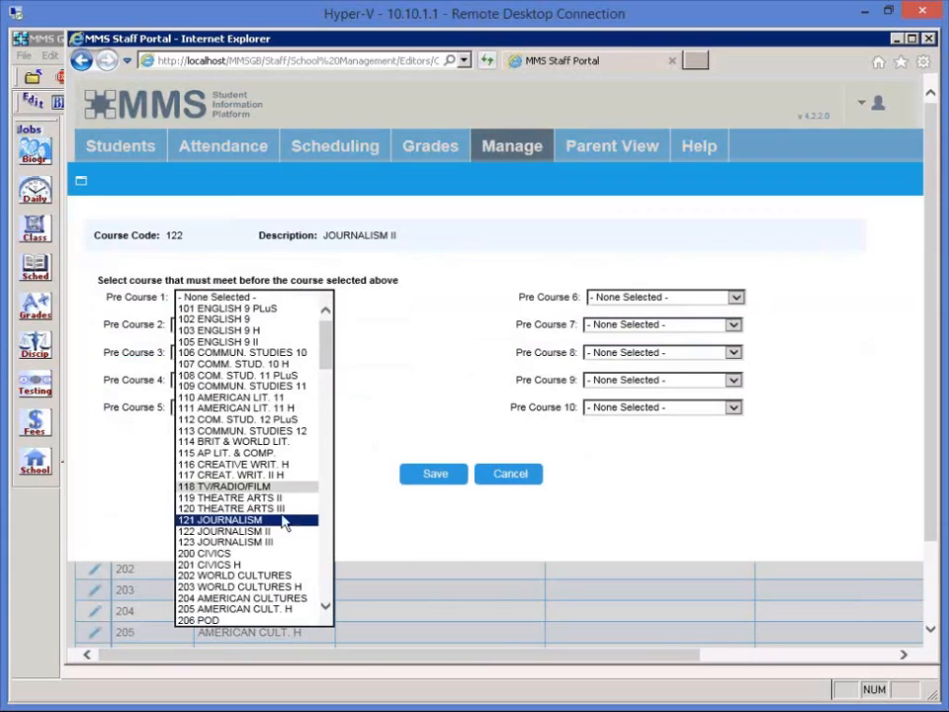
{"action": "left_click", "coordinate": [282, 519]}
{"action": "left_click", "coordinate": [436, 481]}
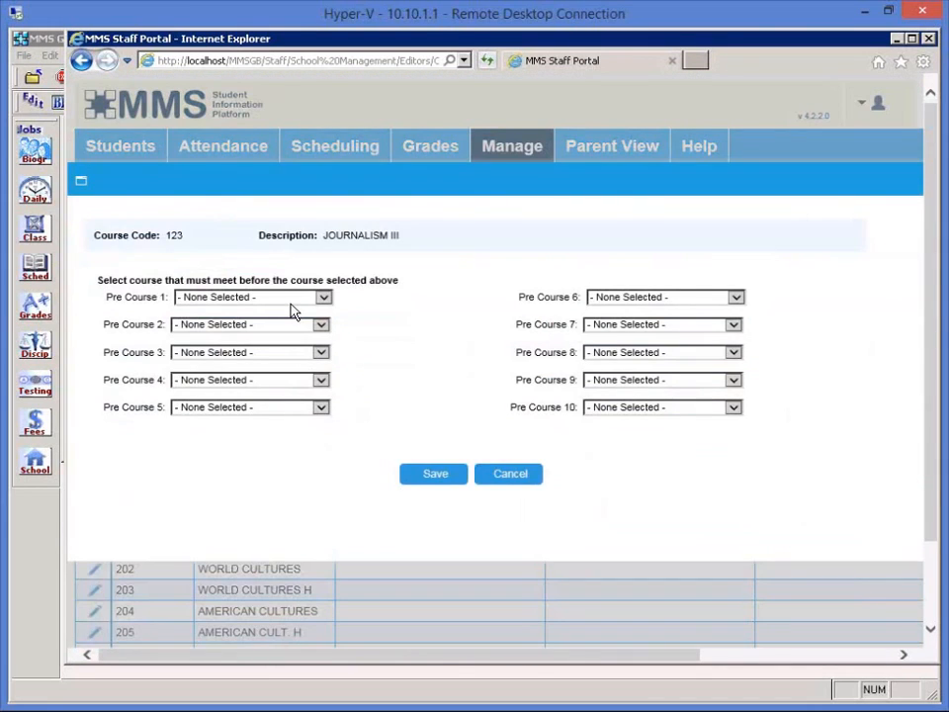
{"action": "left_click", "coordinate": [290, 301]}
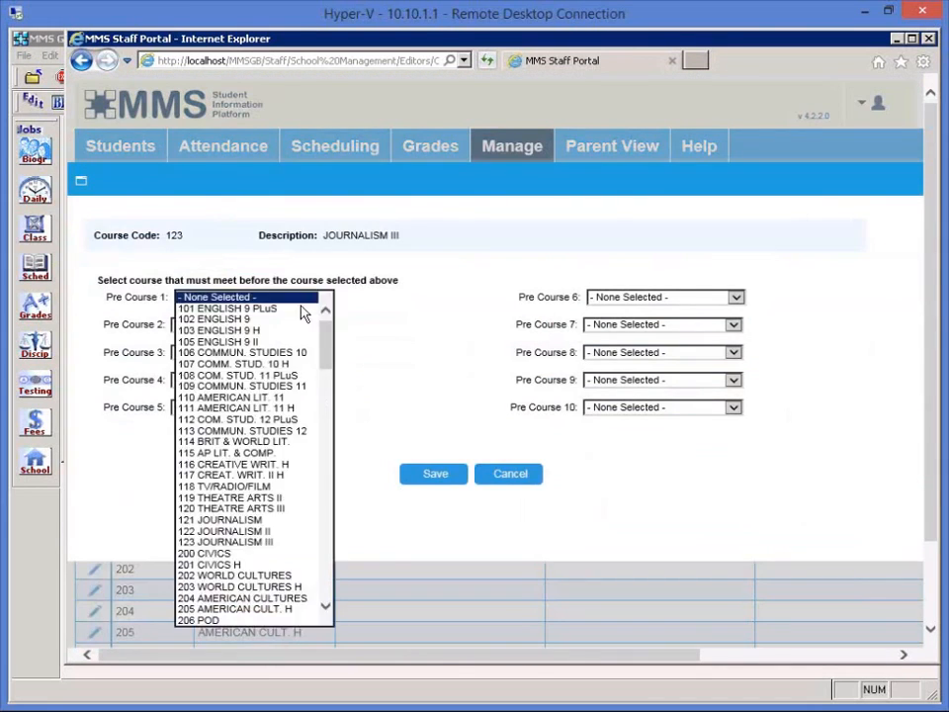
{"action": "left_click", "coordinate": [453, 477]}
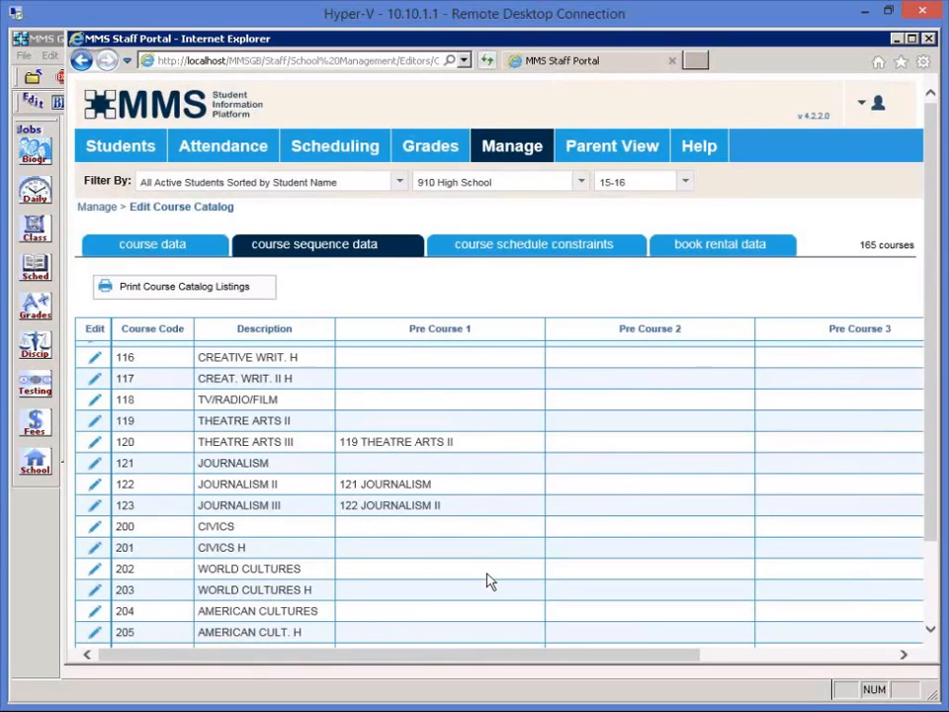
Set Pre Course 1 of 117 CREAT. WRIT. II H to 116 CREATIVE WRIT. H and save.
{"action": "left_click", "coordinate": [95, 382]}
{"action": "left_click", "coordinate": [318, 299]}
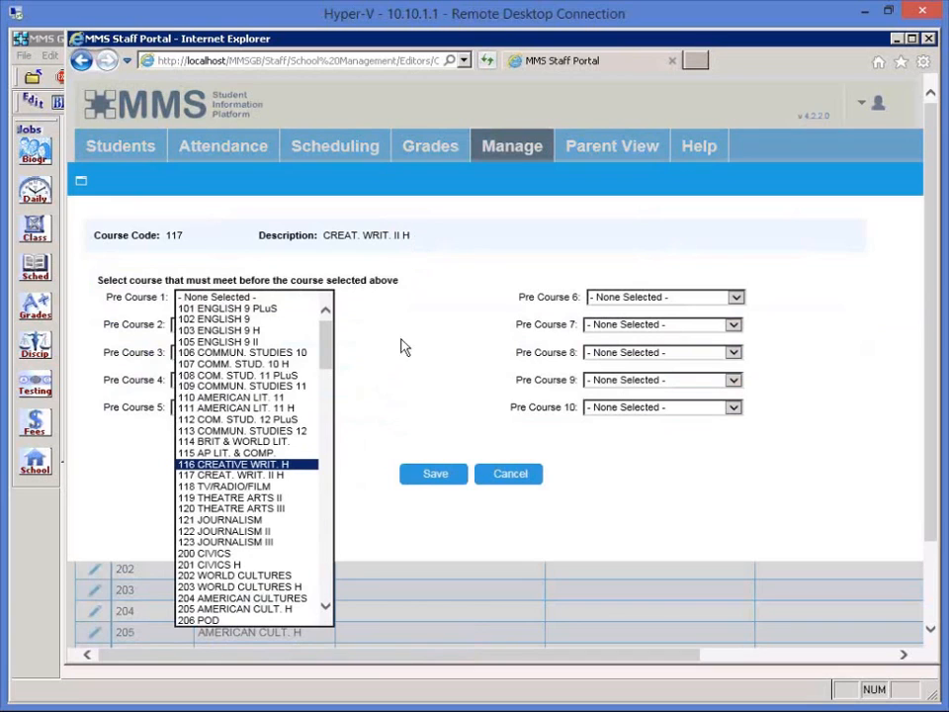
{"action": "left_click", "coordinate": [431, 480]}
{"action": "left_click", "coordinate": [433, 475]}
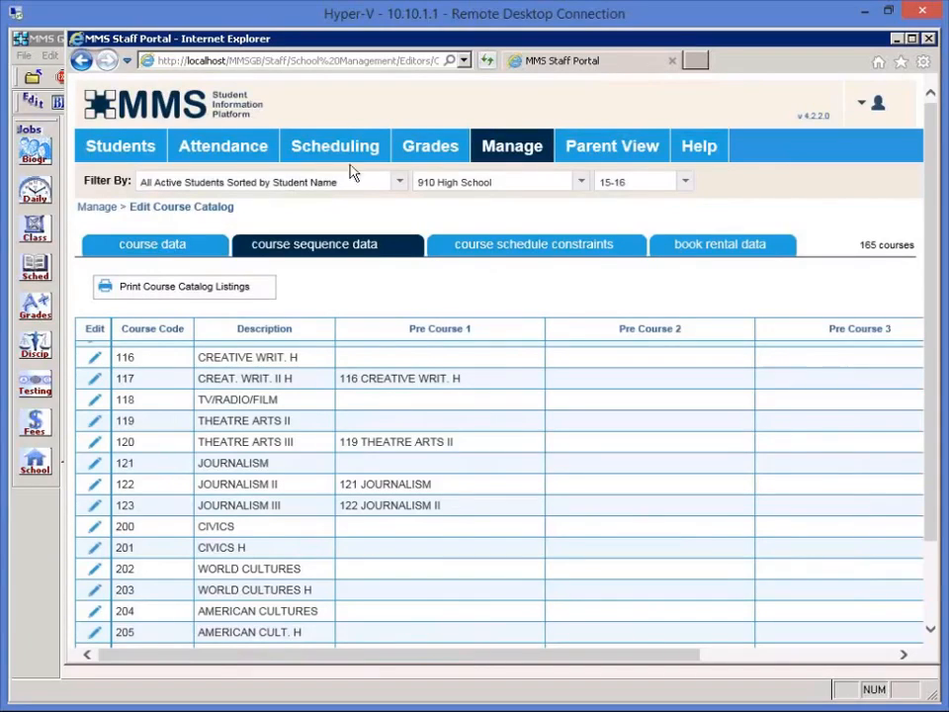
Open the course sections editor and switch the school year to 14-15.
{"action": "left_click", "coordinate": [497, 146]}
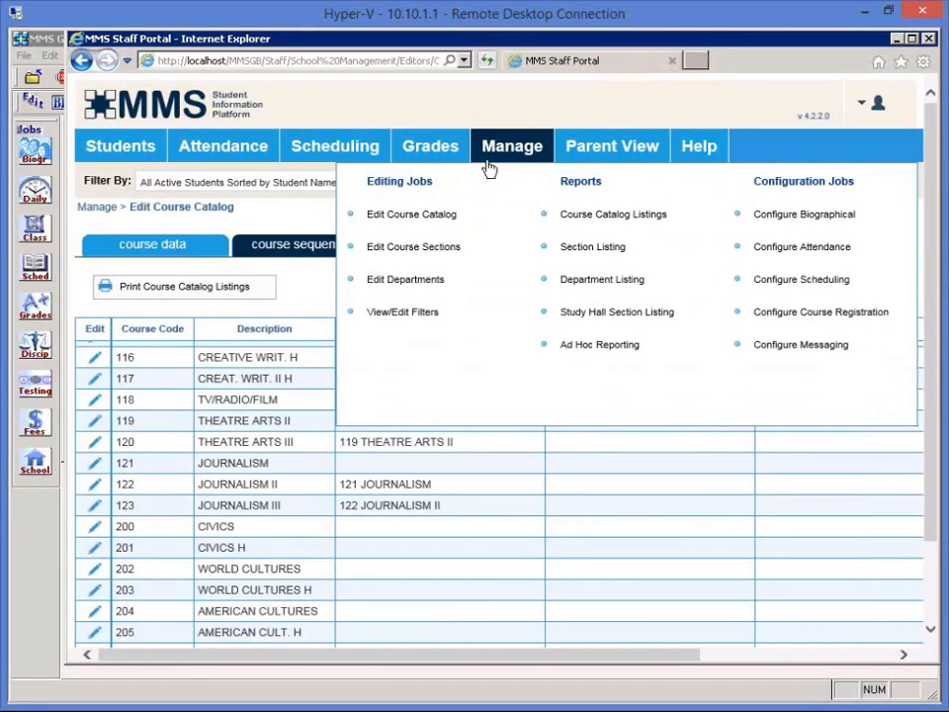
{"action": "left_click", "coordinate": [437, 255]}
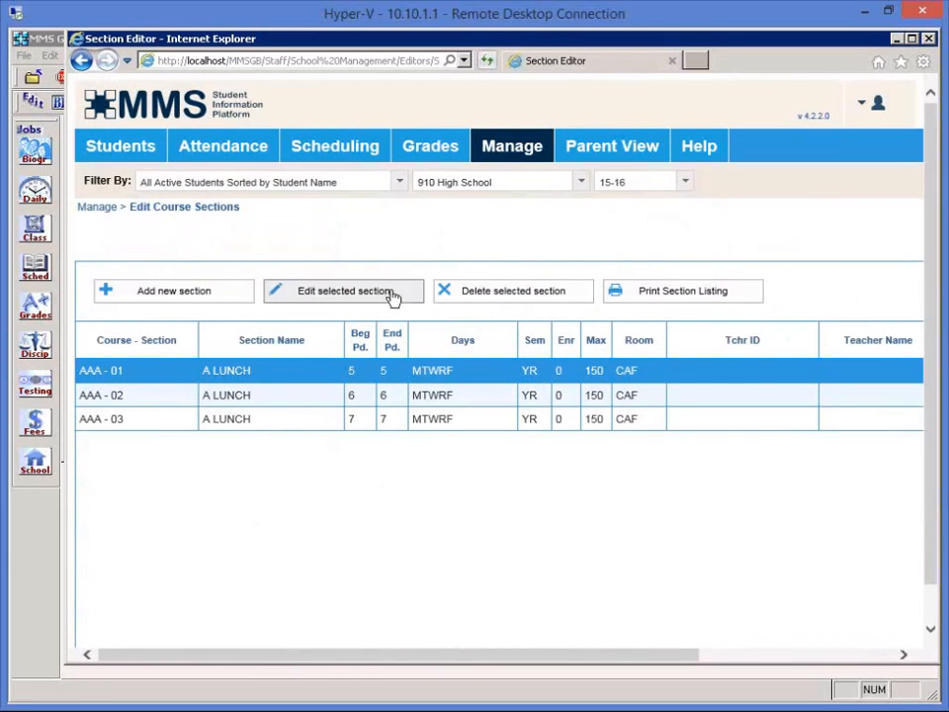
{"action": "left_click", "coordinate": [633, 182]}
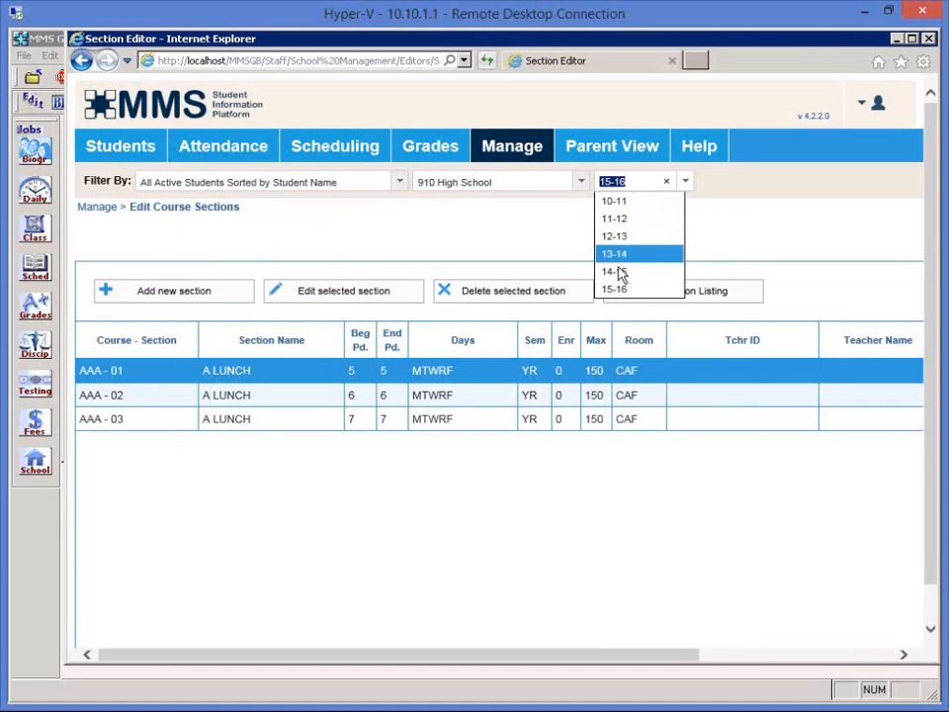
{"action": "left_click", "coordinate": [619, 274]}
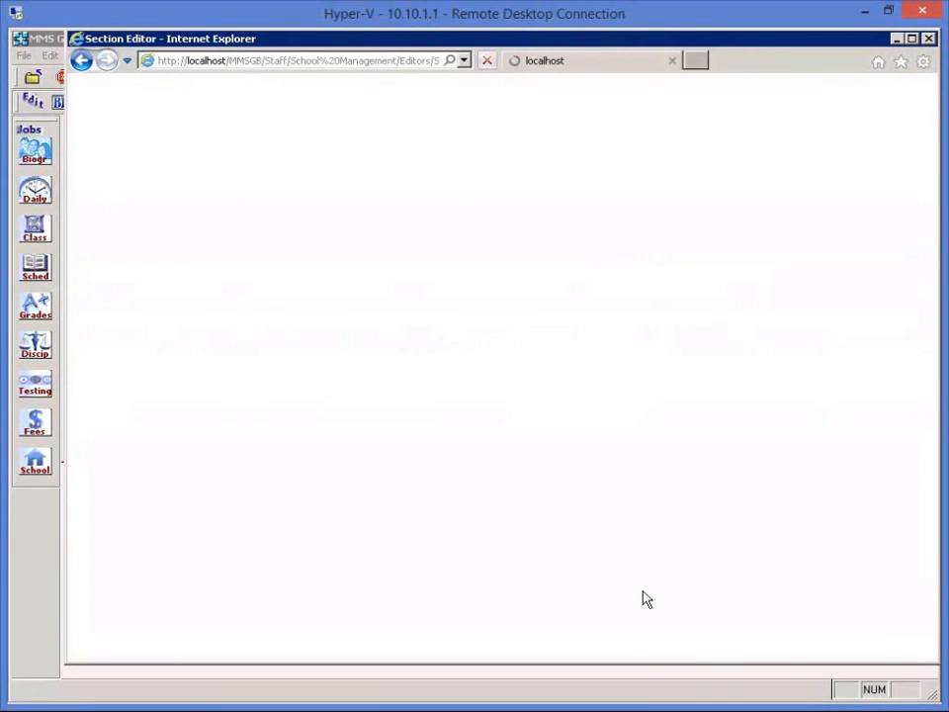
Page the 14-15 section grid by teacher and show the sections of teachers under letter A.
{"action": "scroll", "coordinate": [643, 599], "scroll_direction": "down", "scroll_amount": 1}
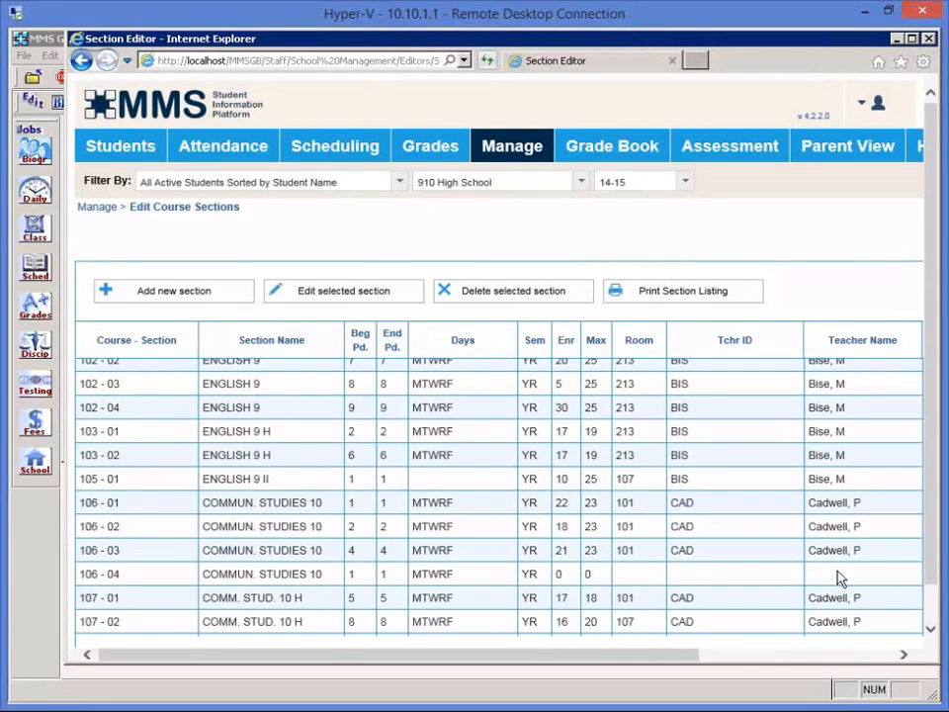
{"action": "scroll", "coordinate": [935, 610], "scroll_direction": "down", "scroll_amount": 1}
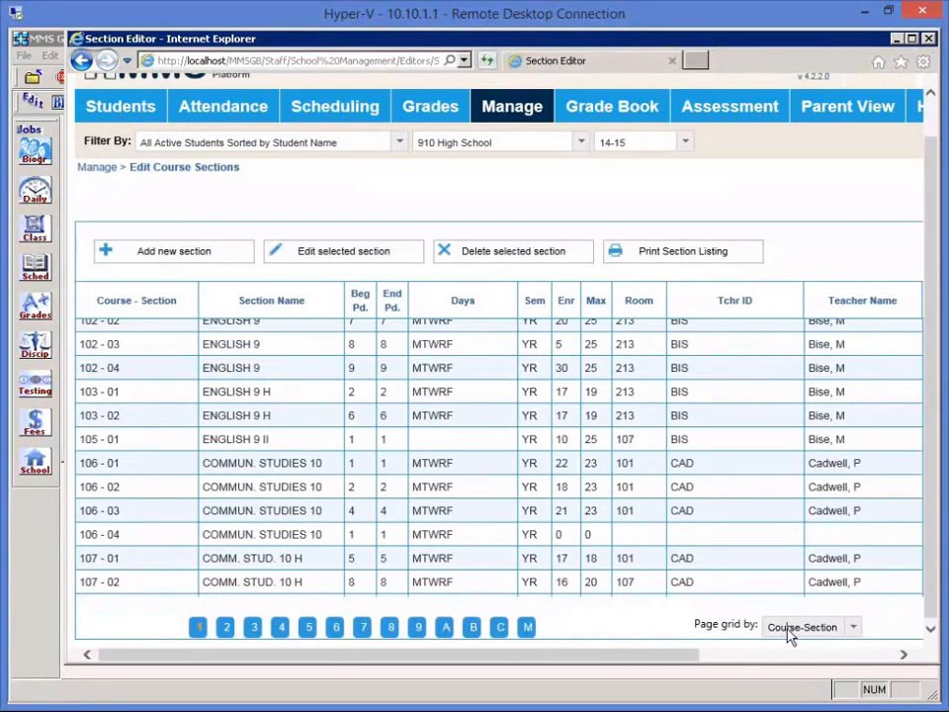
{"action": "left_click", "coordinate": [790, 633]}
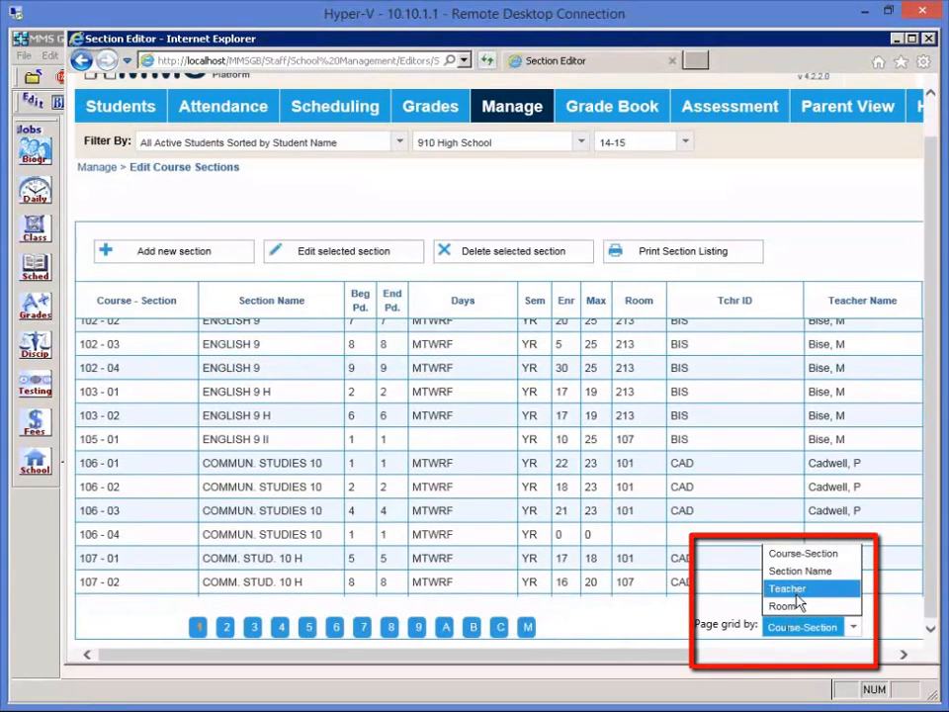
{"action": "left_click", "coordinate": [797, 591]}
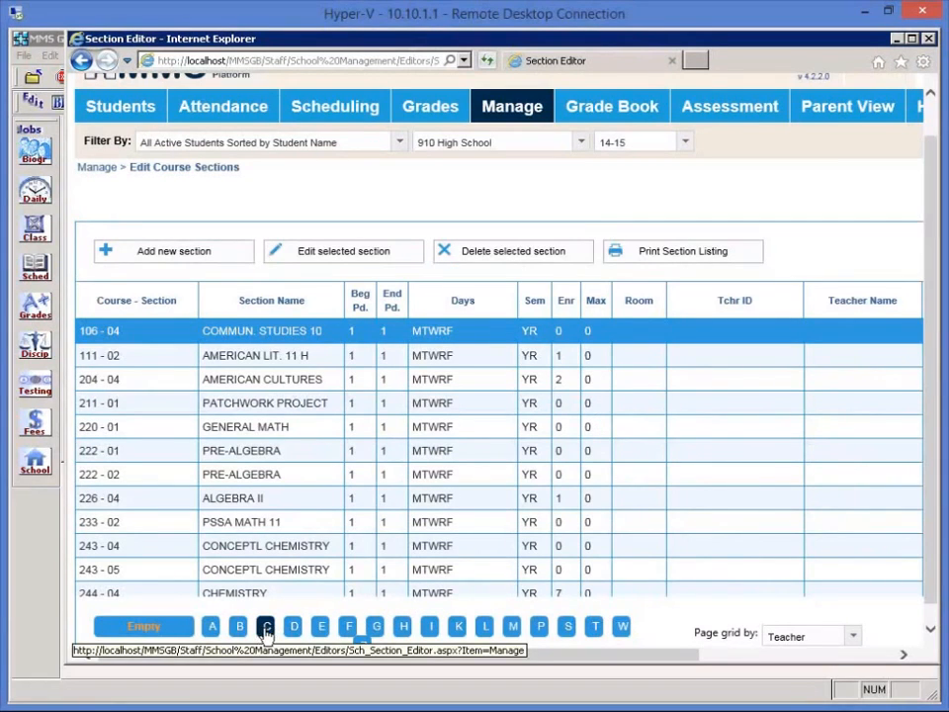
{"action": "left_click", "coordinate": [211, 626]}
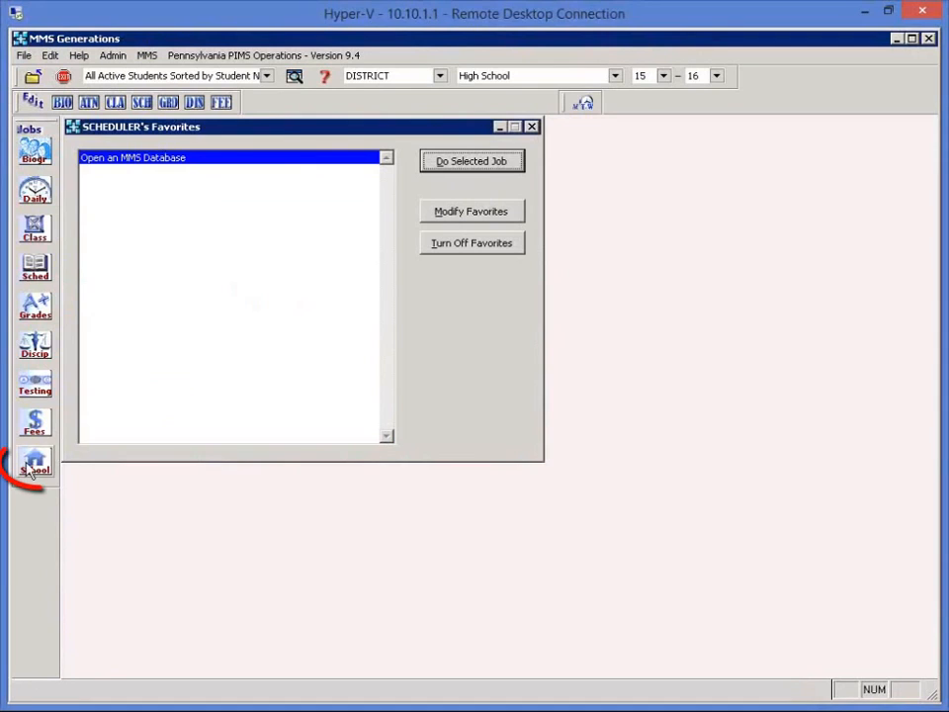
In MMS Generations, open the basic staff editor and highlight Art among the first teacher's available departments.
{"action": "left_click", "coordinate": [35, 460]}
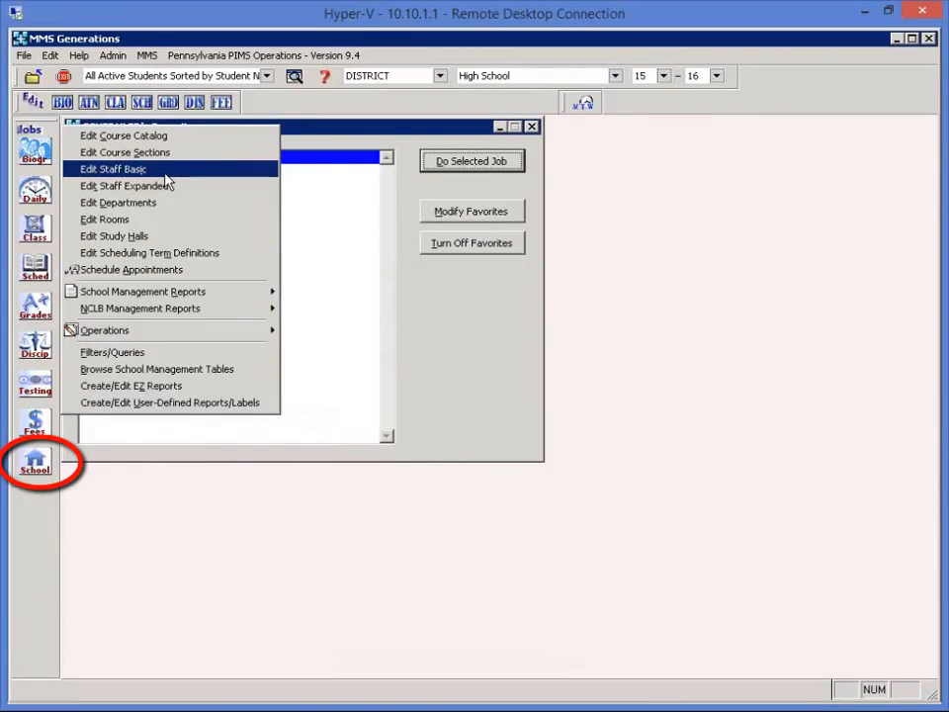
{"action": "left_click", "coordinate": [166, 174]}
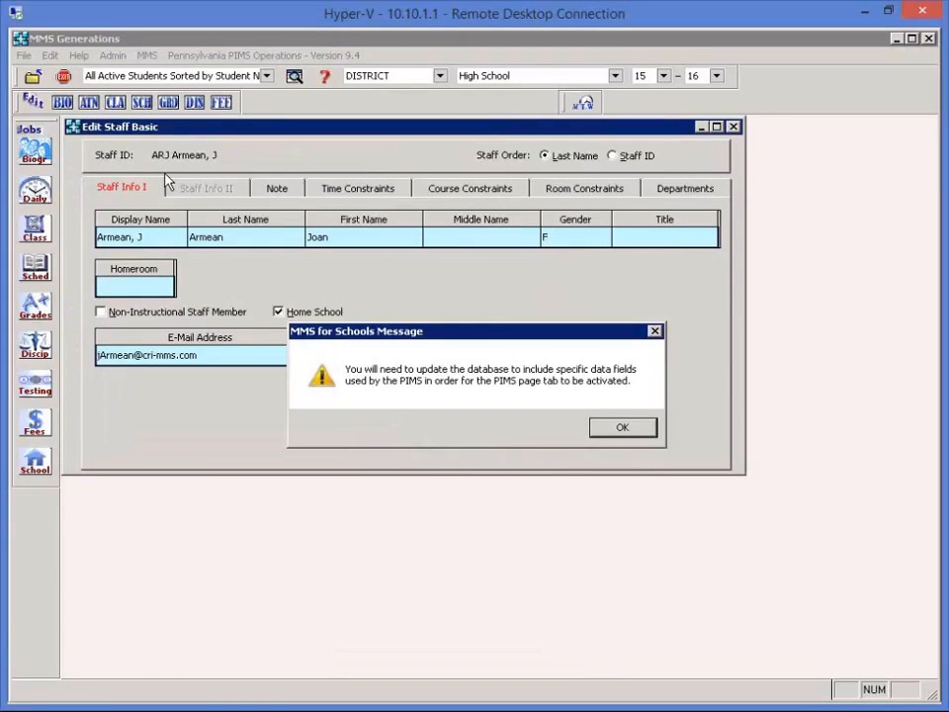
{"action": "left_click", "coordinate": [634, 429]}
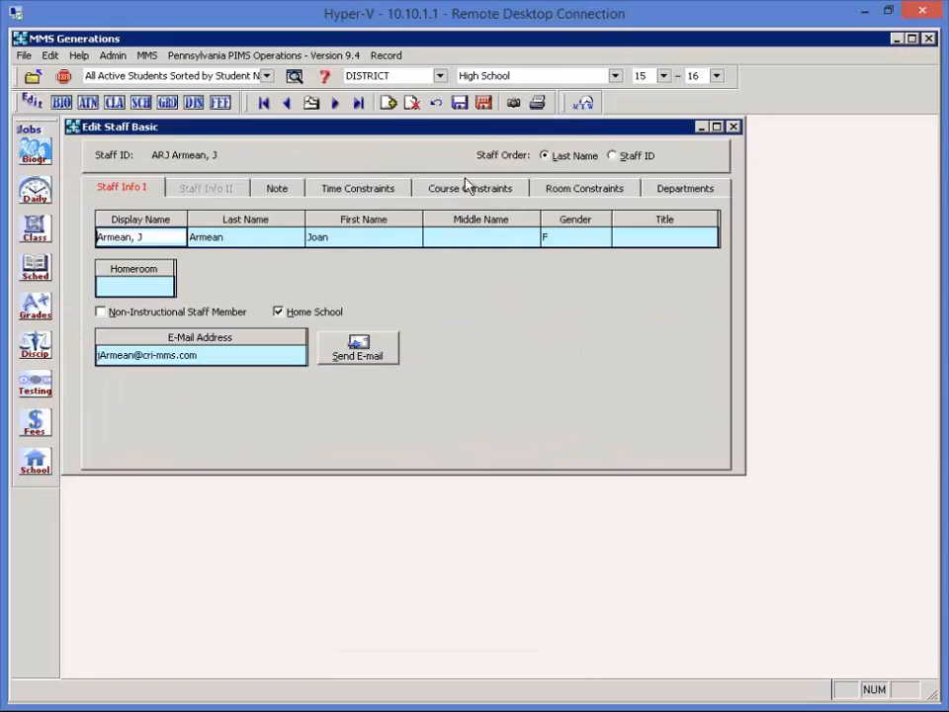
{"action": "left_click", "coordinate": [681, 197]}
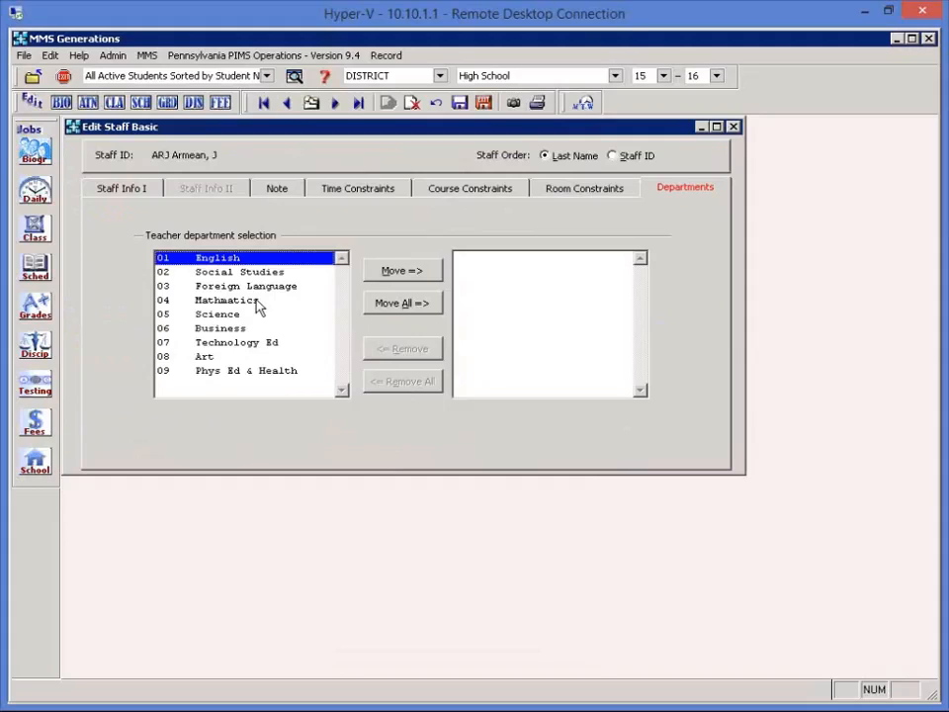
{"action": "left_click", "coordinate": [226, 358]}
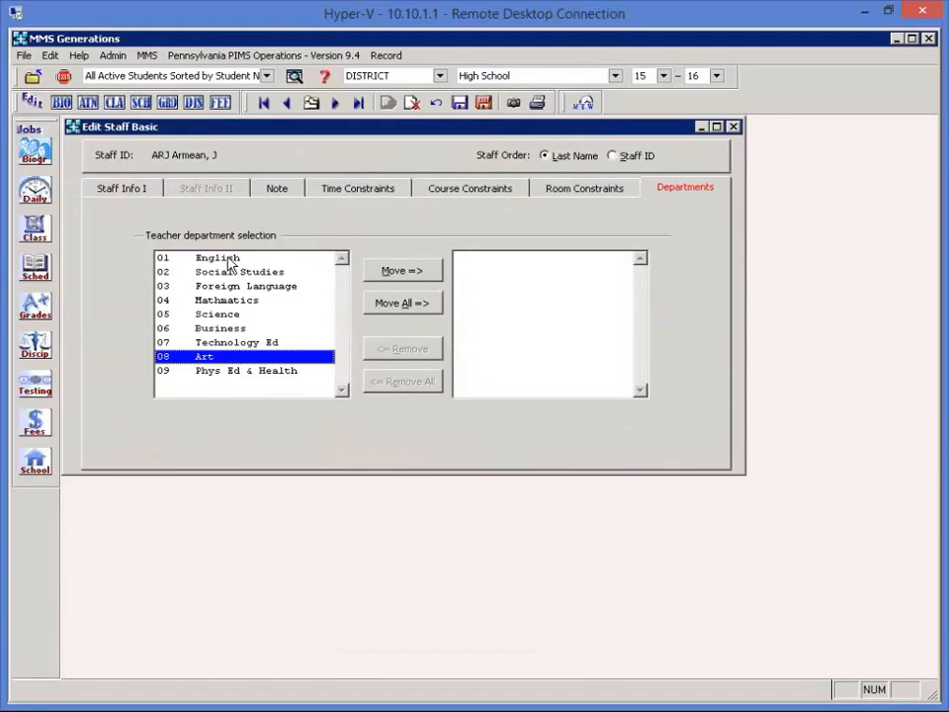
In the teacher's room constraints, rank Art Department room 122 above room 121 in the may-teach selection.
{"action": "left_click", "coordinate": [577, 191]}
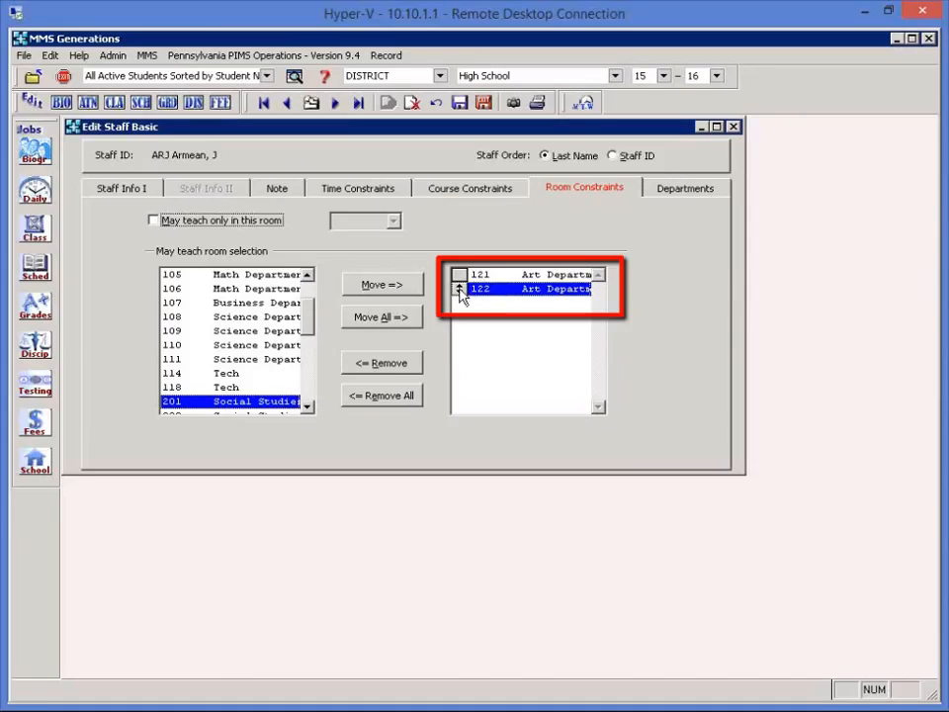
{"action": "left_click", "coordinate": [458, 289]}
{"action": "left_click_drag", "start_coordinate": [458, 289], "coordinate": [460, 273]}
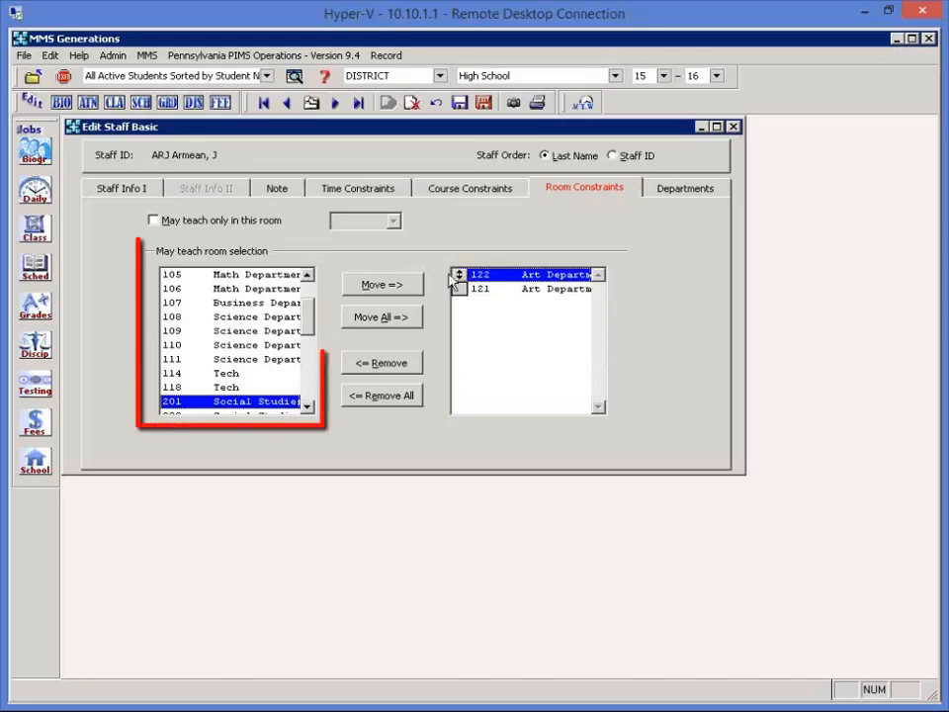
{"action": "left_click", "coordinate": [200, 302]}
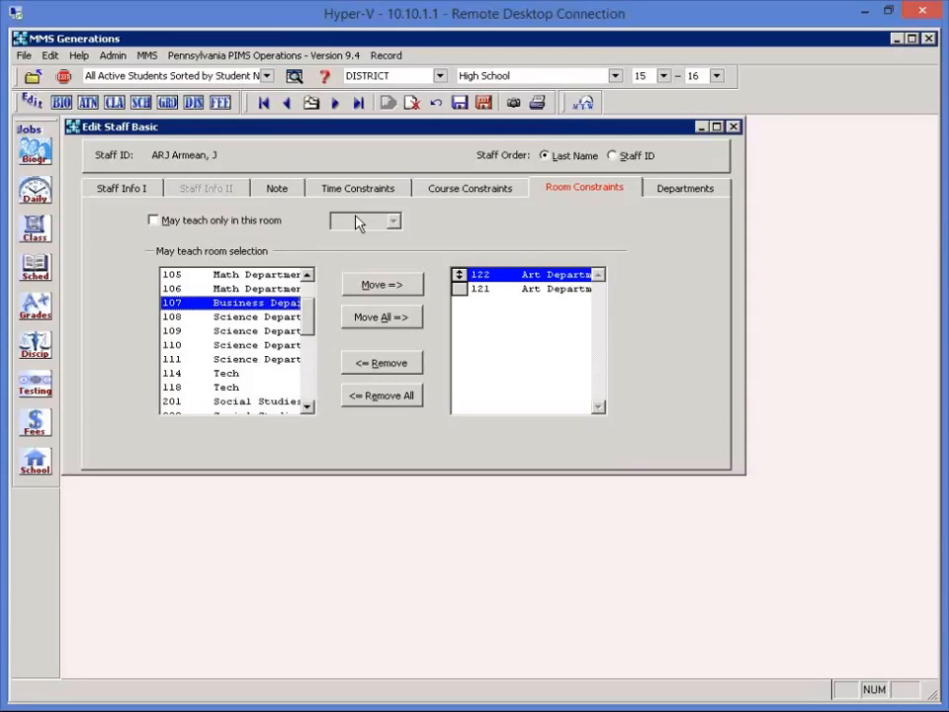
Open the teacher's course constraints, and switch to the section editor in Internet Explorer to check the 14-15 assignments.
{"action": "left_click", "coordinate": [432, 195]}
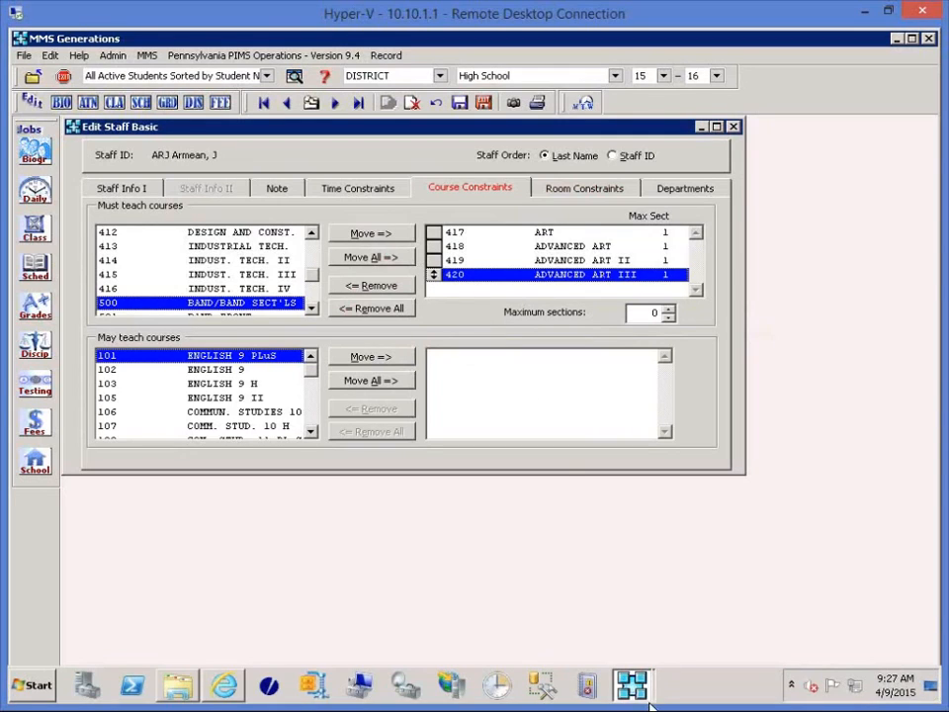
{"action": "mouse_move", "coordinate": [226, 689]}
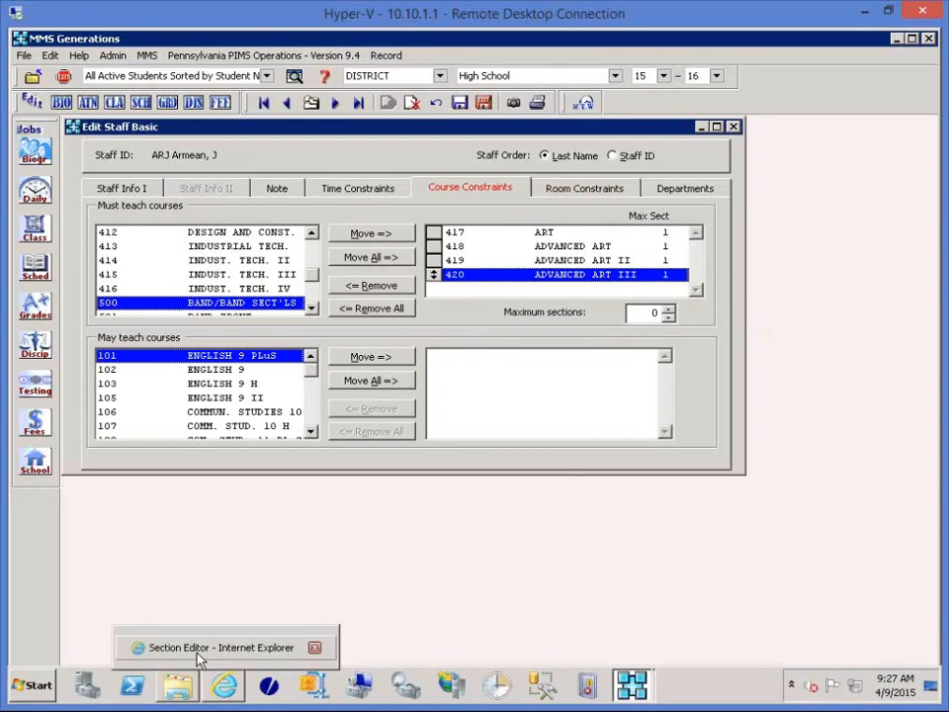
{"action": "left_click", "coordinate": [198, 654]}
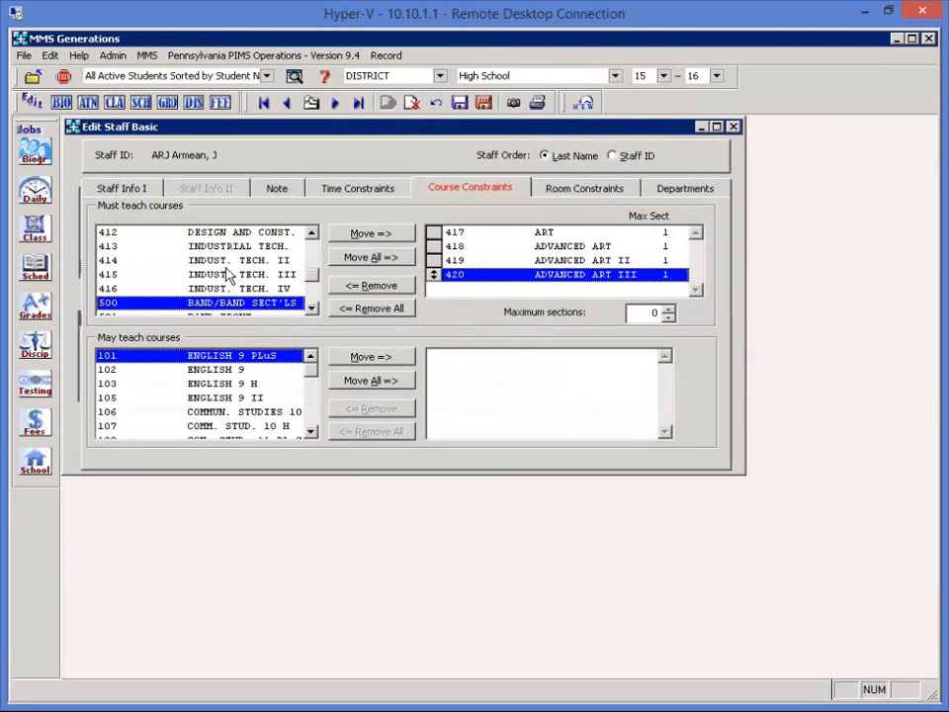
Add 719 HEALTH 9 to the teacher's must-teach courses and move it to first place, above 417 ART.
{"action": "scroll", "coordinate": [229, 275], "scroll_direction": "down", "scroll_amount": 3}
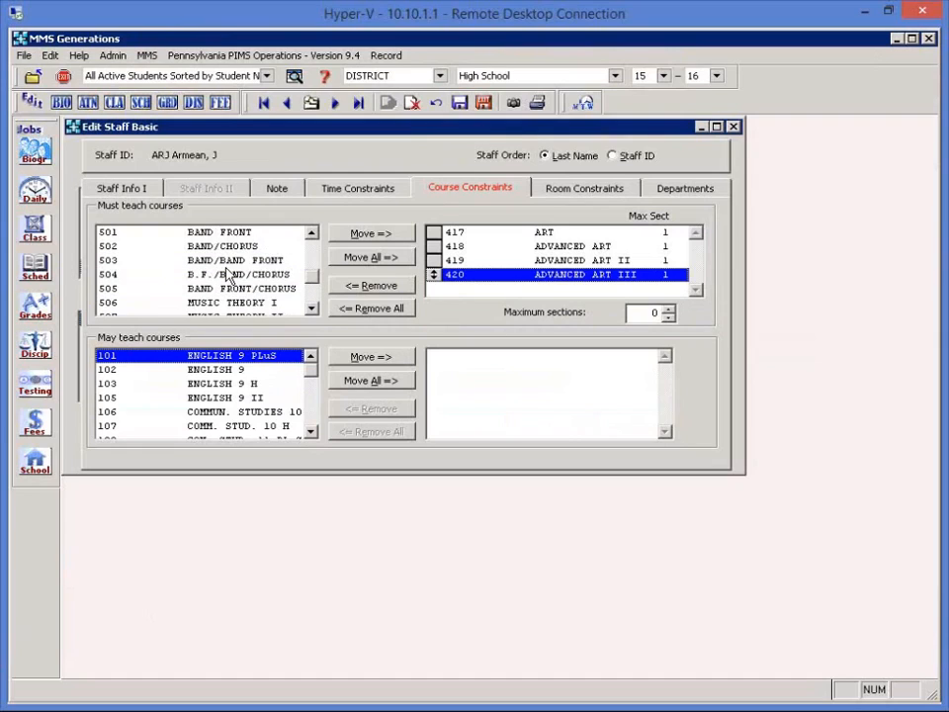
{"action": "scroll", "coordinate": [228, 275], "scroll_direction": "down", "scroll_amount": 3}
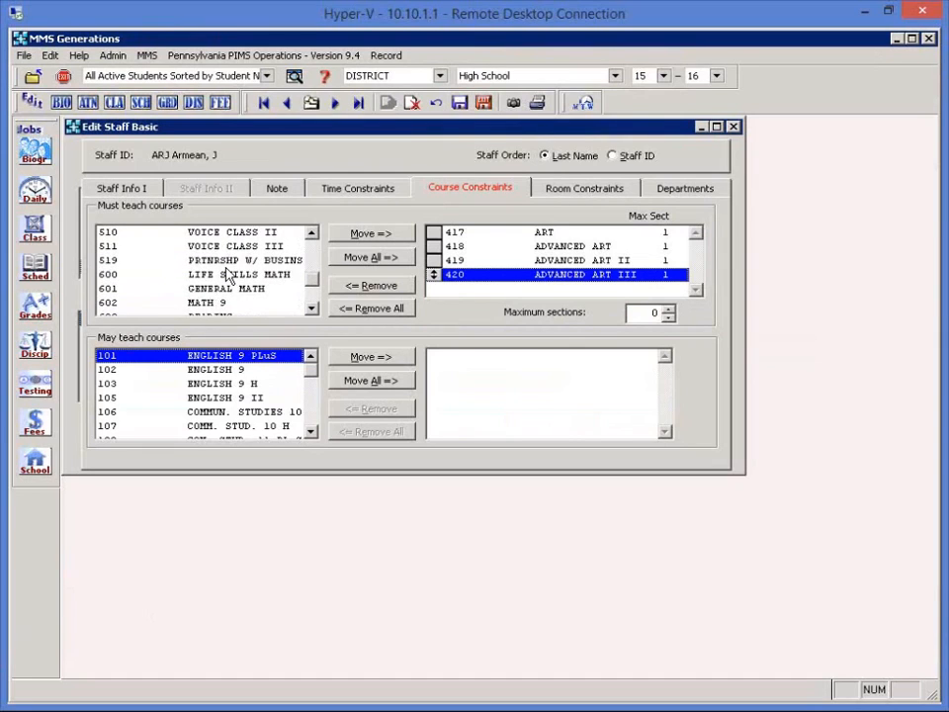
{"action": "scroll", "coordinate": [227, 275], "scroll_direction": "down", "scroll_amount": 3}
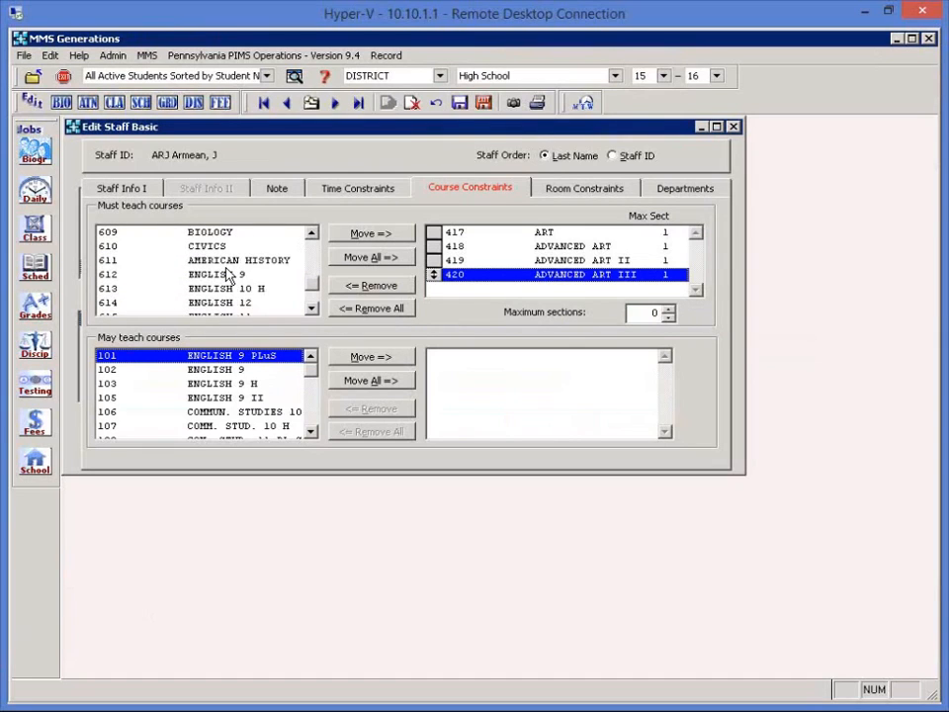
{"action": "scroll", "coordinate": [228, 275], "scroll_direction": "down", "scroll_amount": 3}
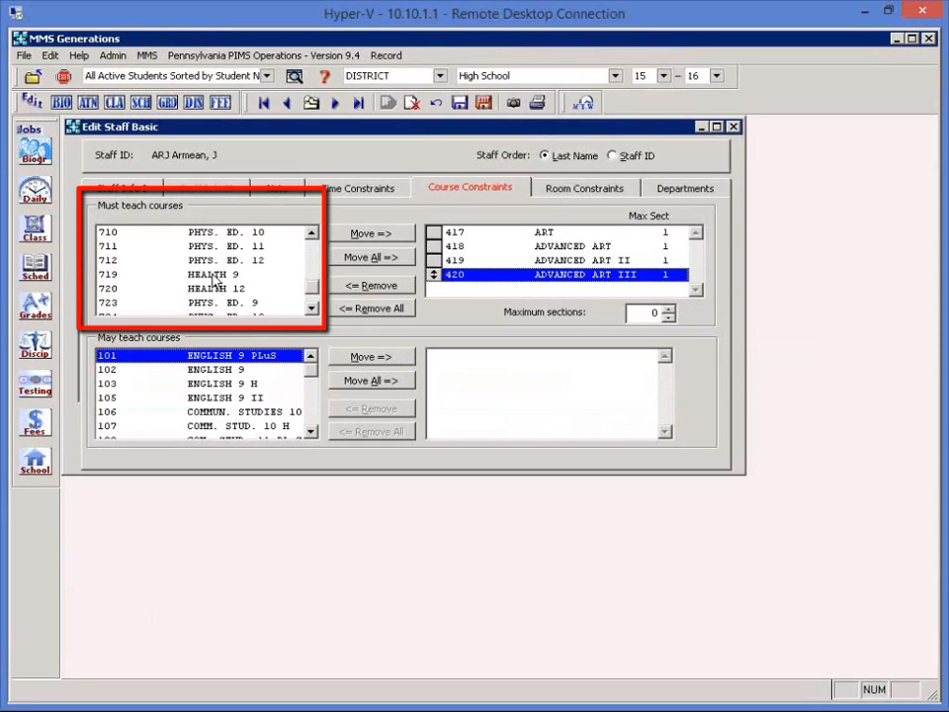
{"action": "left_click", "coordinate": [216, 275]}
{"action": "double_click", "coordinate": [216, 278]}
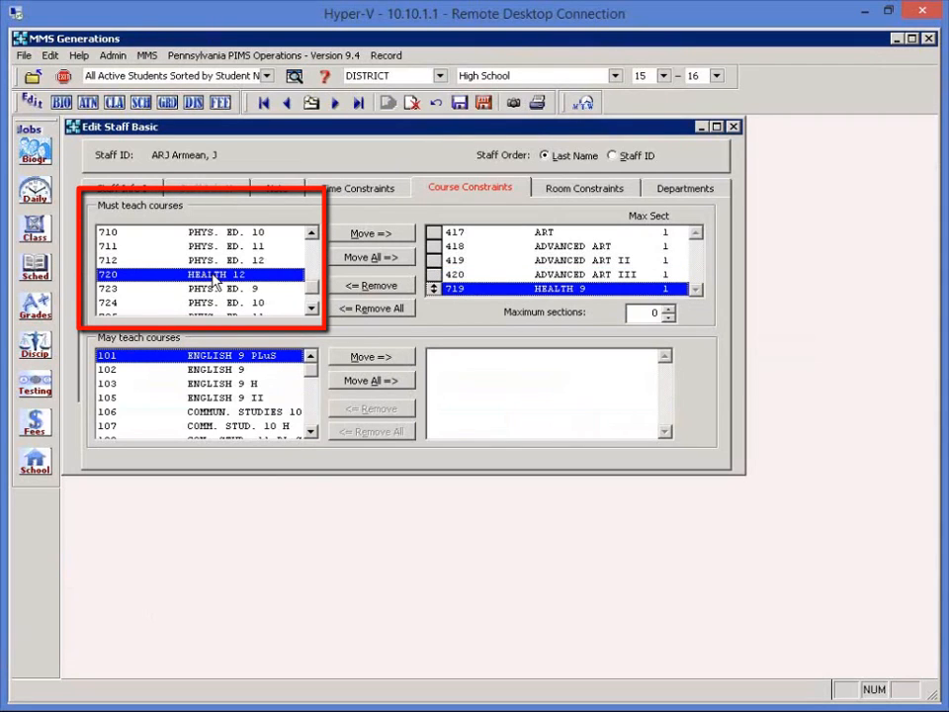
{"action": "left_click_drag", "start_coordinate": [431, 287], "coordinate": [432, 208]}
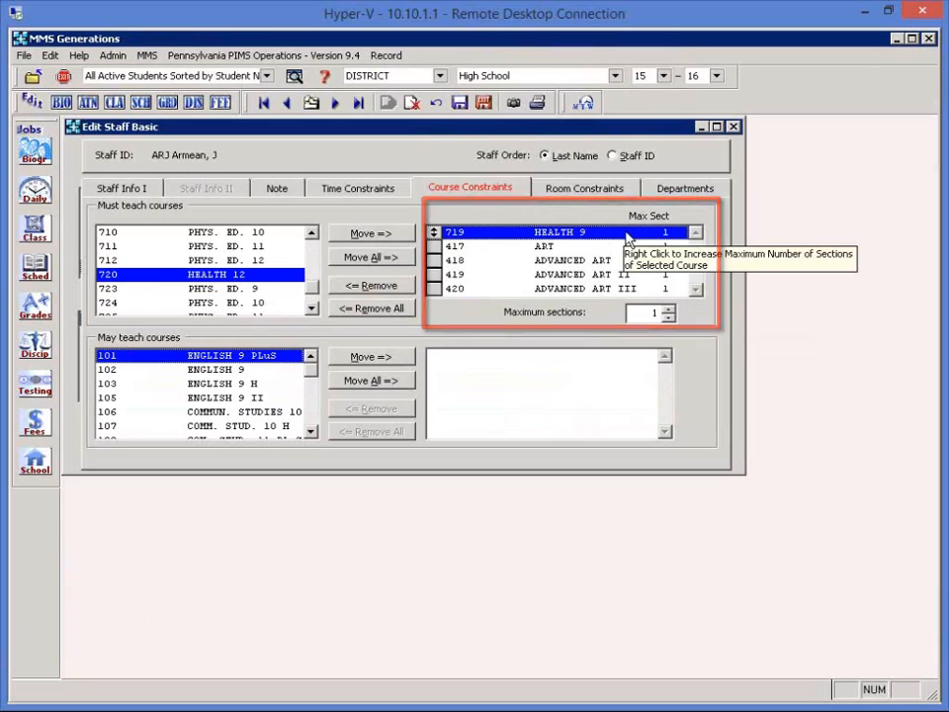
Set the maximum sections of must-teach course 719 HEALTH 9 to 3.
{"action": "right_click", "coordinate": [627, 238]}
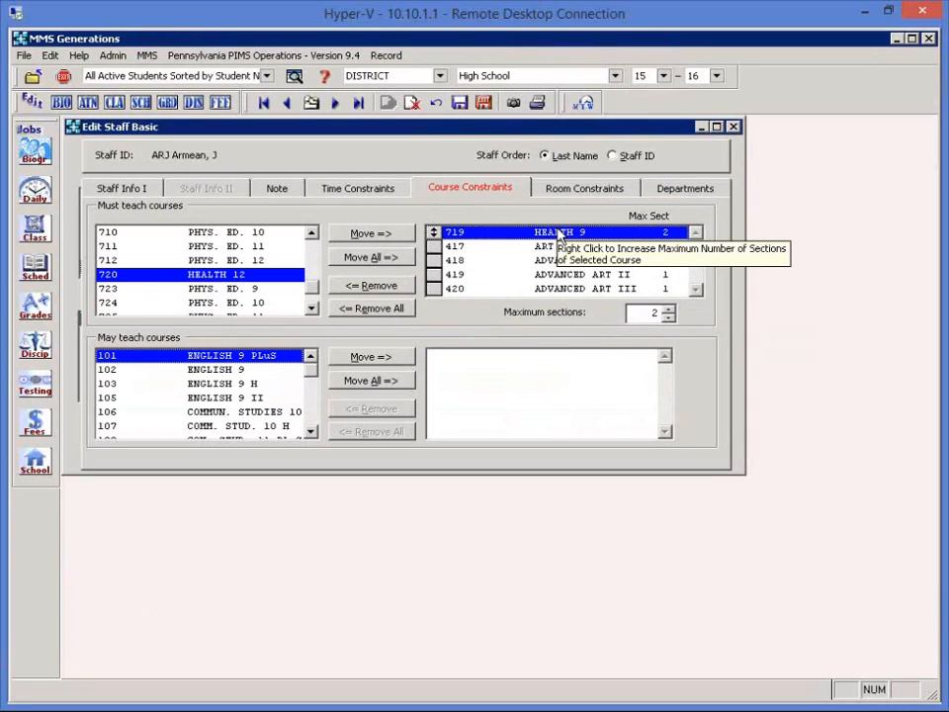
{"action": "right_click", "coordinate": [657, 232]}
{"action": "right_click", "coordinate": [656, 232]}
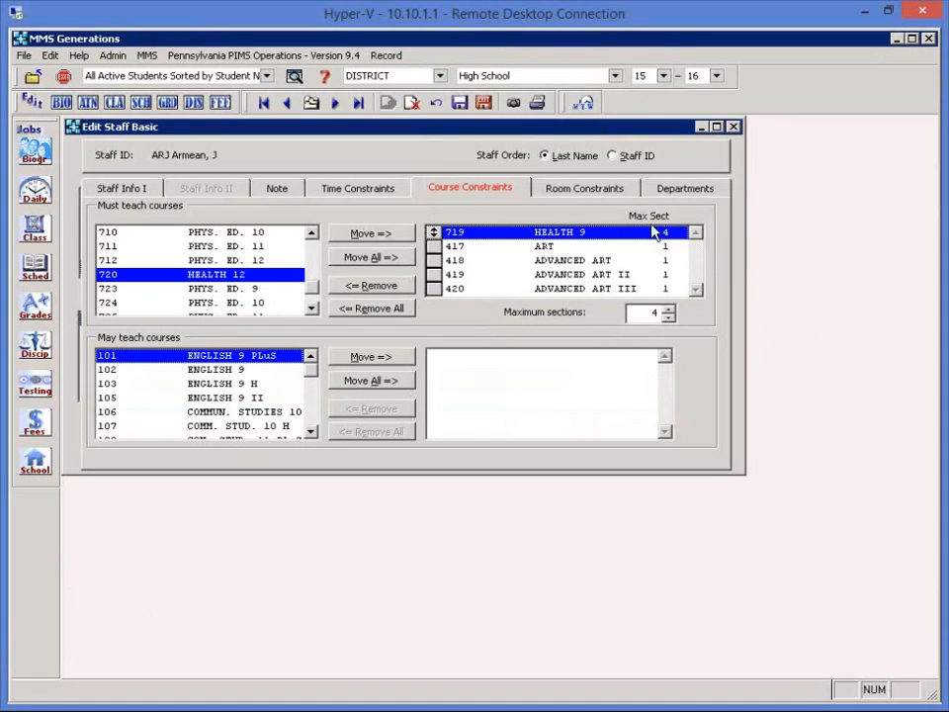
{"action": "left_click", "coordinate": [668, 317]}
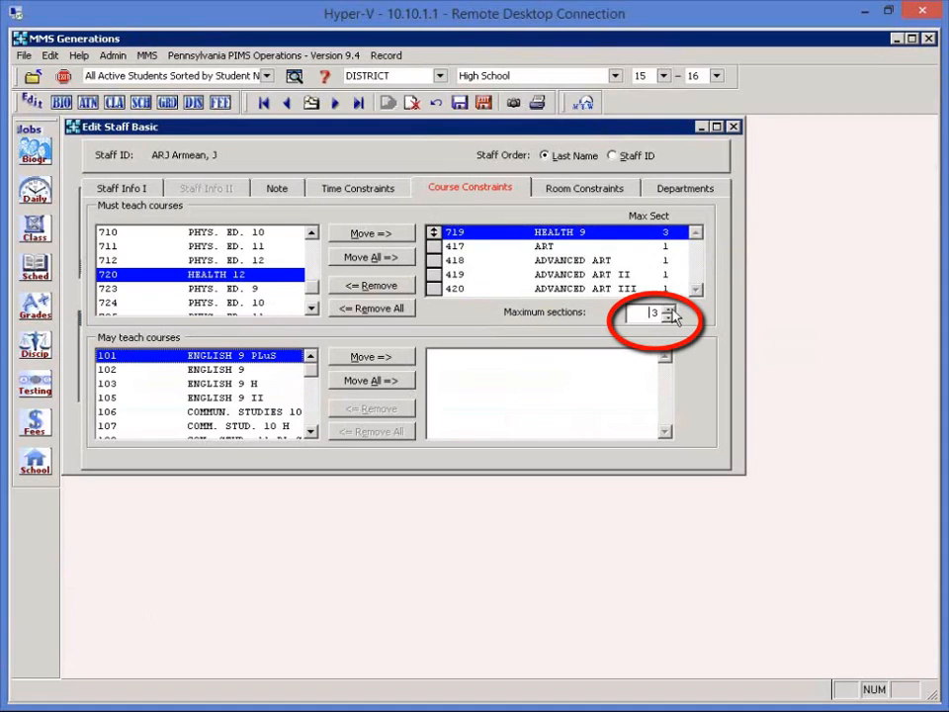
{"action": "left_click", "coordinate": [670, 309]}
{"action": "left_click", "coordinate": [670, 317]}
Add 720 HEALTH 12 to the must-teach courses, place it directly below 719 HEALTH 9 and set its maximum sections to 3.
{"action": "left_click", "coordinate": [371, 234]}
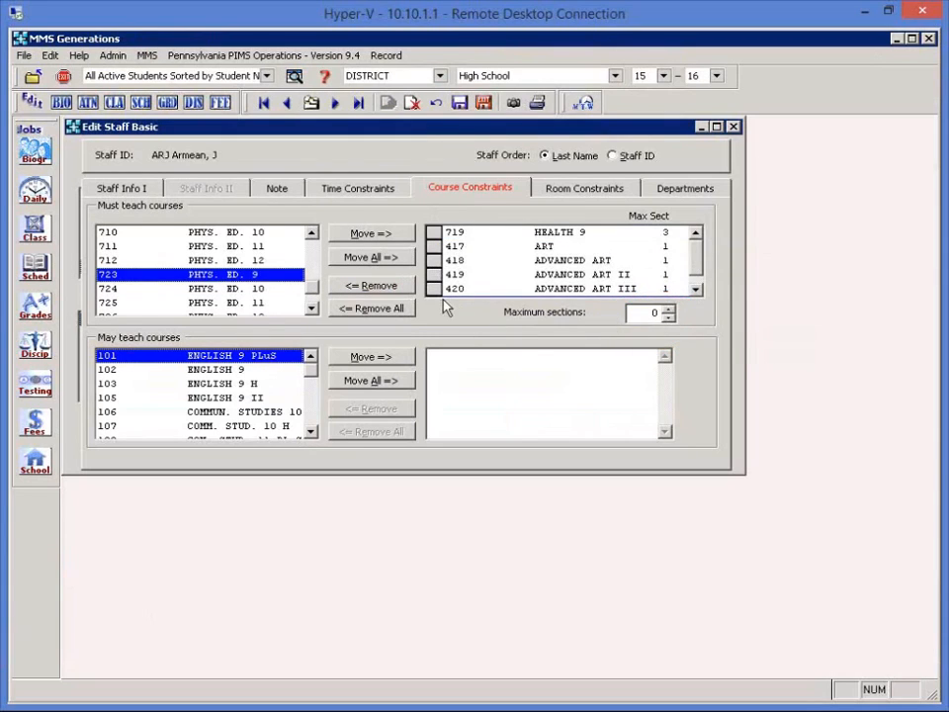
{"action": "left_click", "coordinate": [696, 288]}
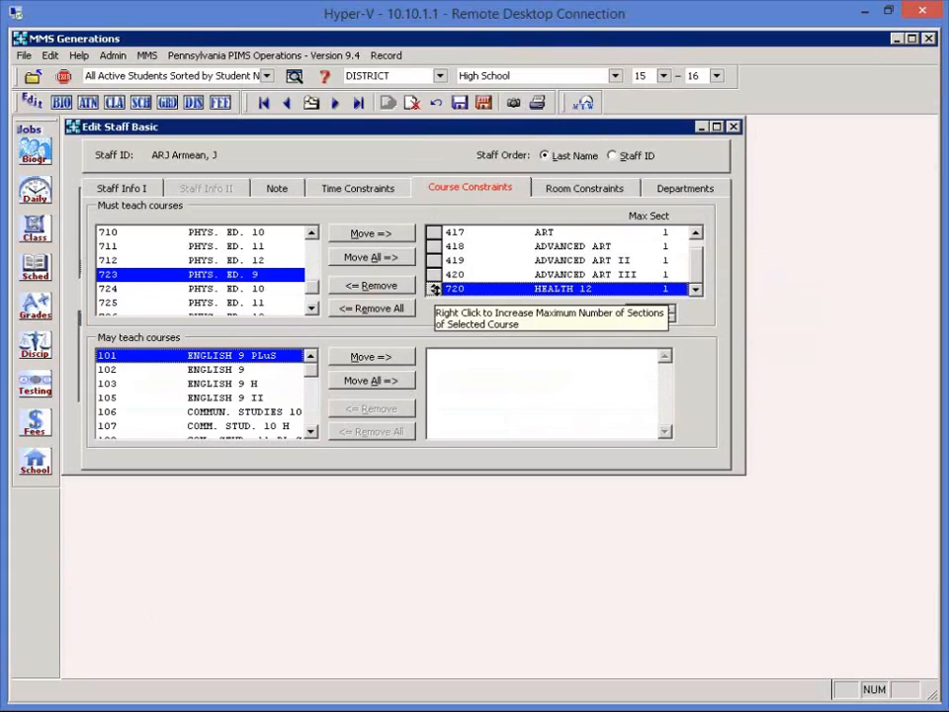
{"action": "left_click_drag", "start_coordinate": [434, 288], "coordinate": [435, 237]}
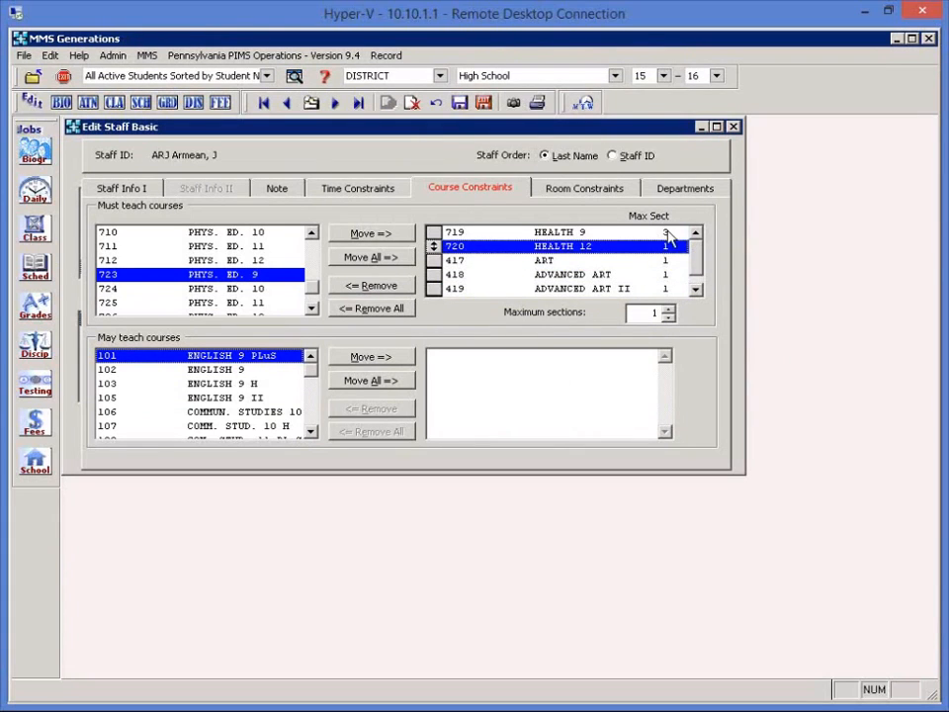
{"action": "left_click", "coordinate": [668, 308]}
{"action": "left_click", "coordinate": [669, 309]}
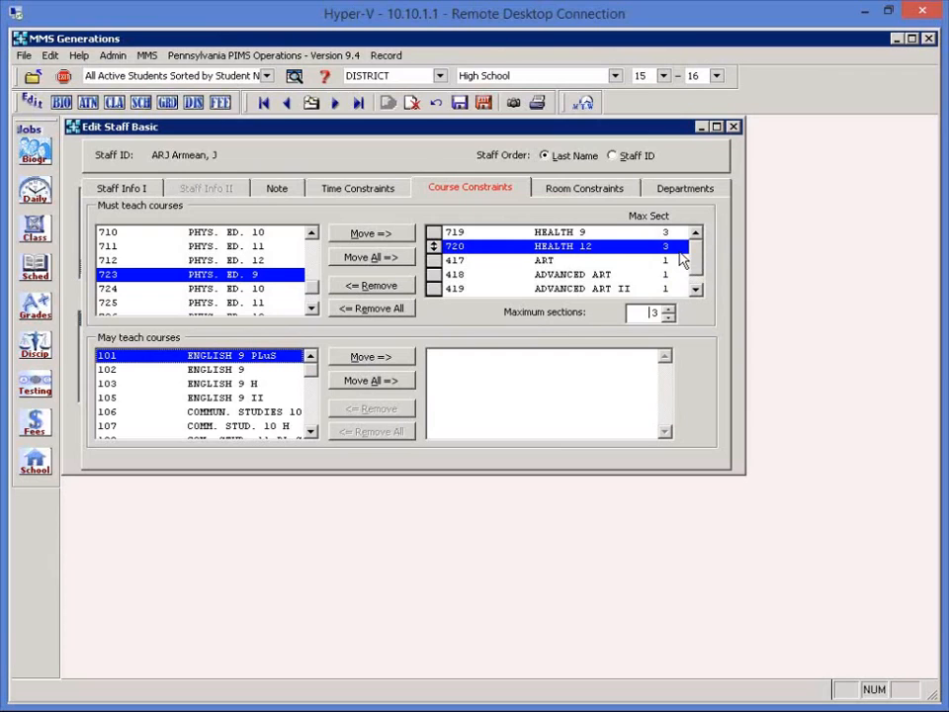
Add 730 DRIVER ED to the teacher's must-teach courses.
{"action": "left_click", "coordinate": [311, 310]}
{"action": "left_click", "coordinate": [312, 309]}
{"action": "left_click", "coordinate": [312, 309]}
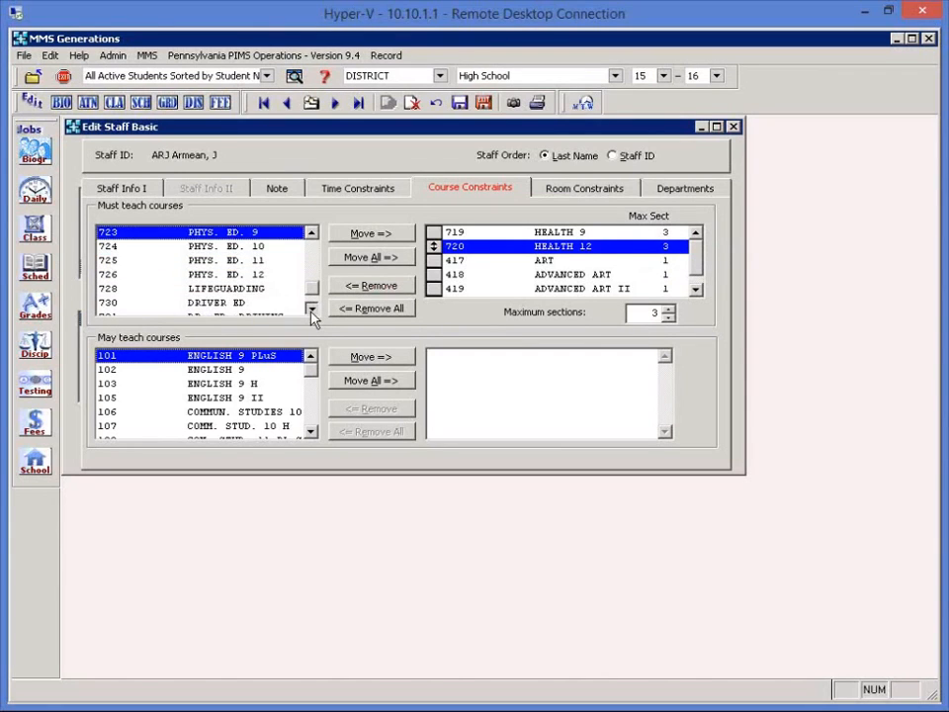
{"action": "double_click", "coordinate": [243, 302]}
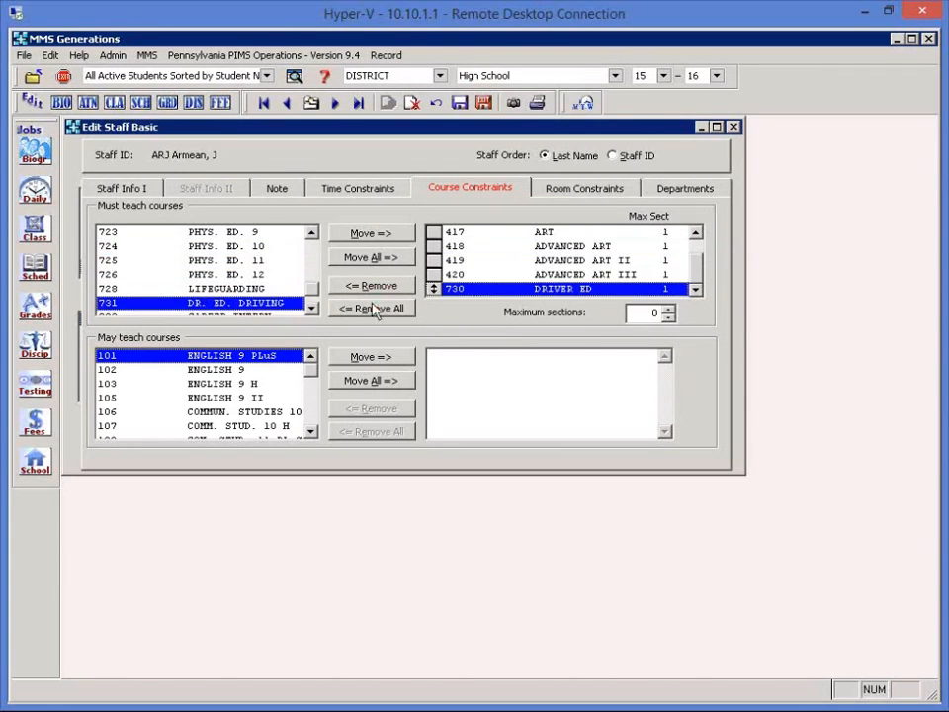
Set the maximum sections of must-teach course 730 DRIVER ED to 3 and move it directly above 417 ART.
{"action": "left_click", "coordinate": [668, 309]}
{"action": "left_click", "coordinate": [668, 308]}
{"action": "left_click_drag", "start_coordinate": [432, 288], "coordinate": [432, 231]}
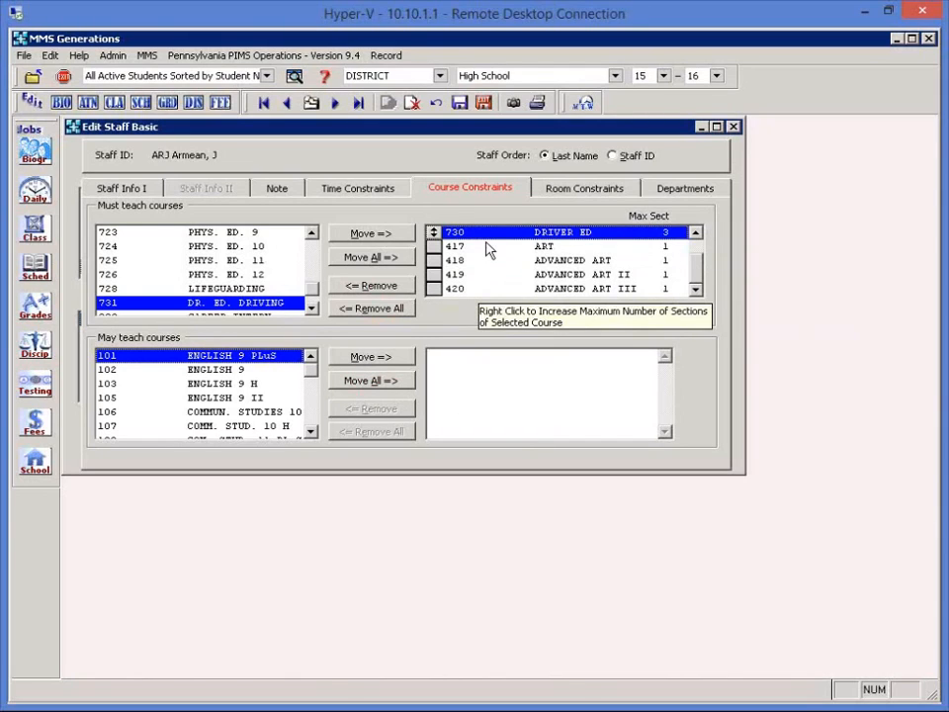
Add 417 ART, 418 ADVANCED ART, 419 ADVANCED ART II and 420 ADVANCED ART III to the teacher's may-teach courses.
{"action": "left_click", "coordinate": [238, 386]}
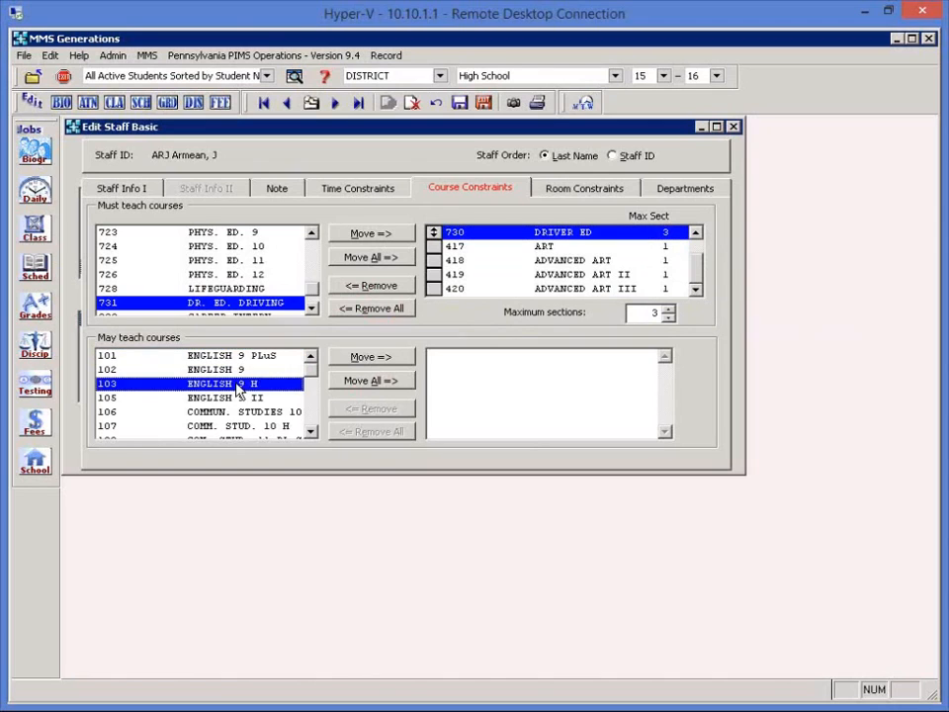
{"action": "type", "text": "417"}
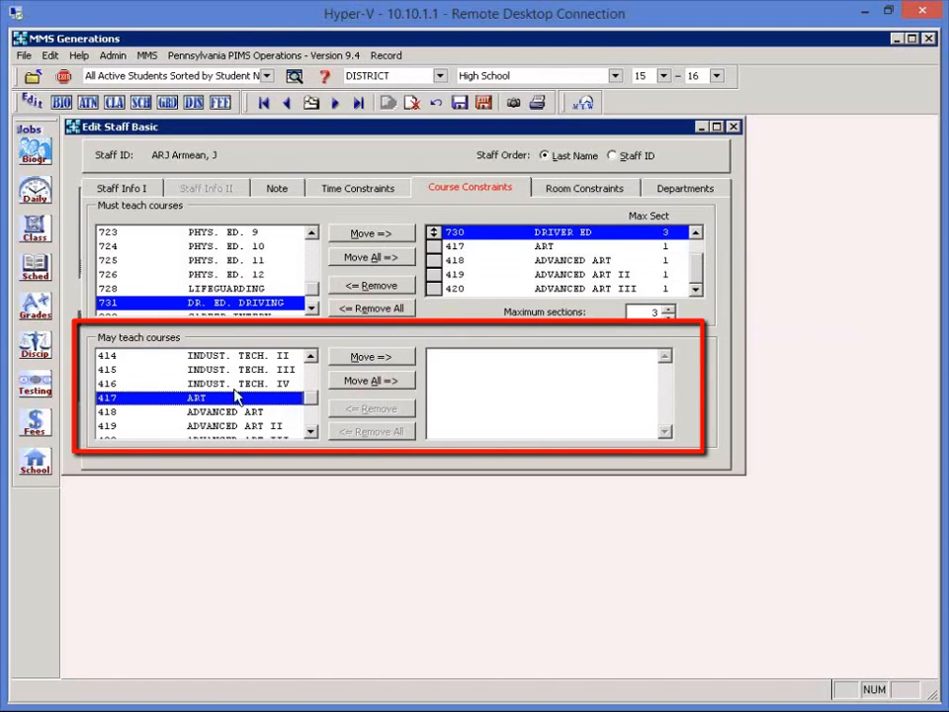
{"action": "left_click", "coordinate": [395, 358]}
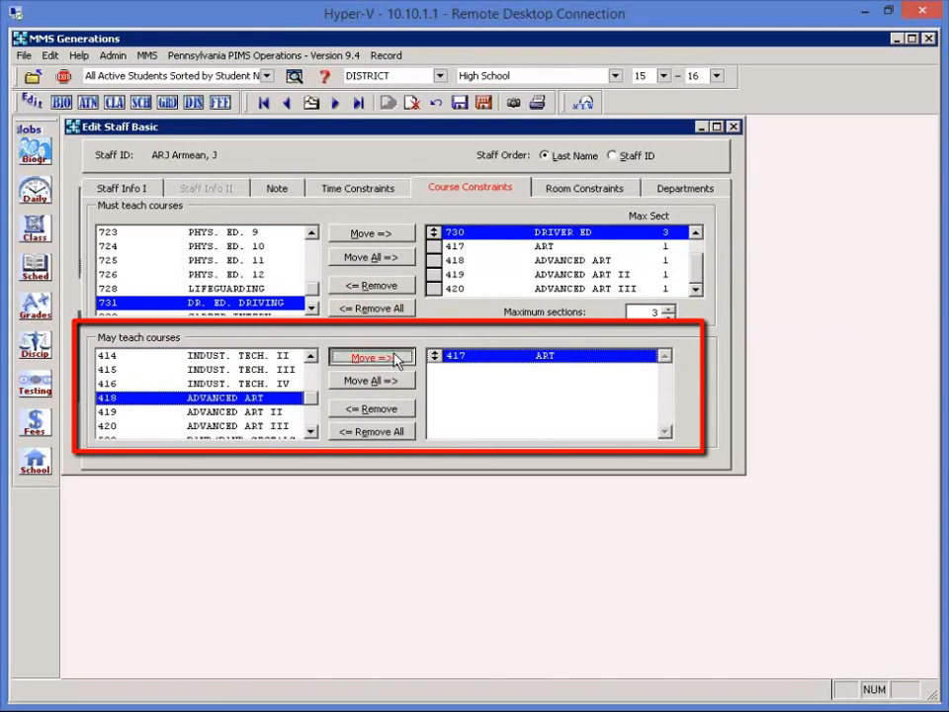
{"action": "left_click", "coordinate": [395, 358]}
{"action": "left_click", "coordinate": [396, 358]}
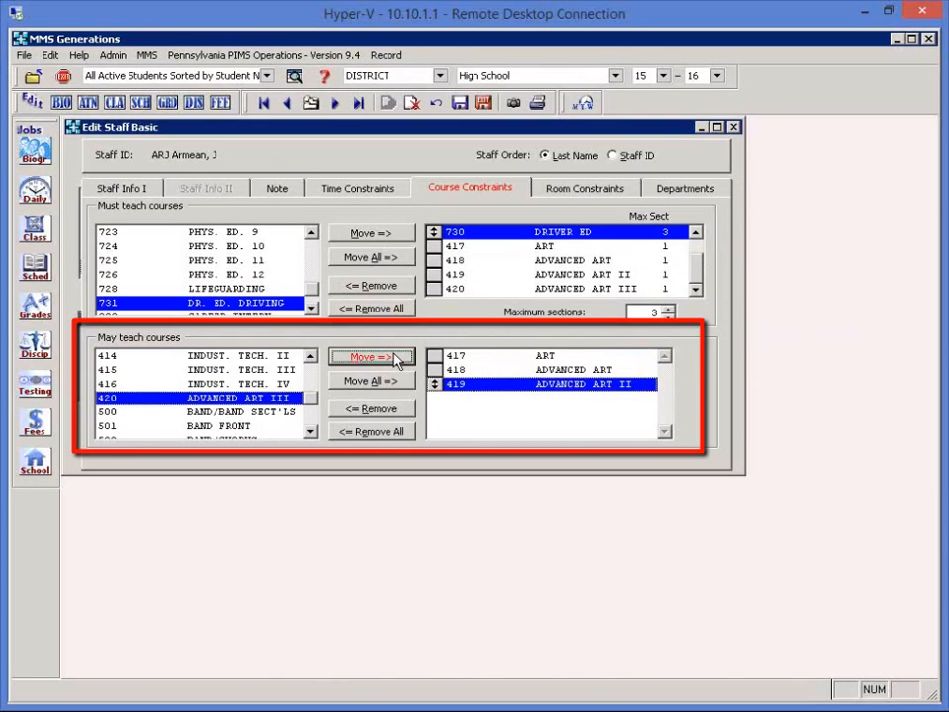
{"action": "left_click", "coordinate": [395, 358]}
Remove the four art courses, 417, 418, 419 and 420, from the teacher's must-teach courses.
{"action": "left_click", "coordinate": [451, 246]}
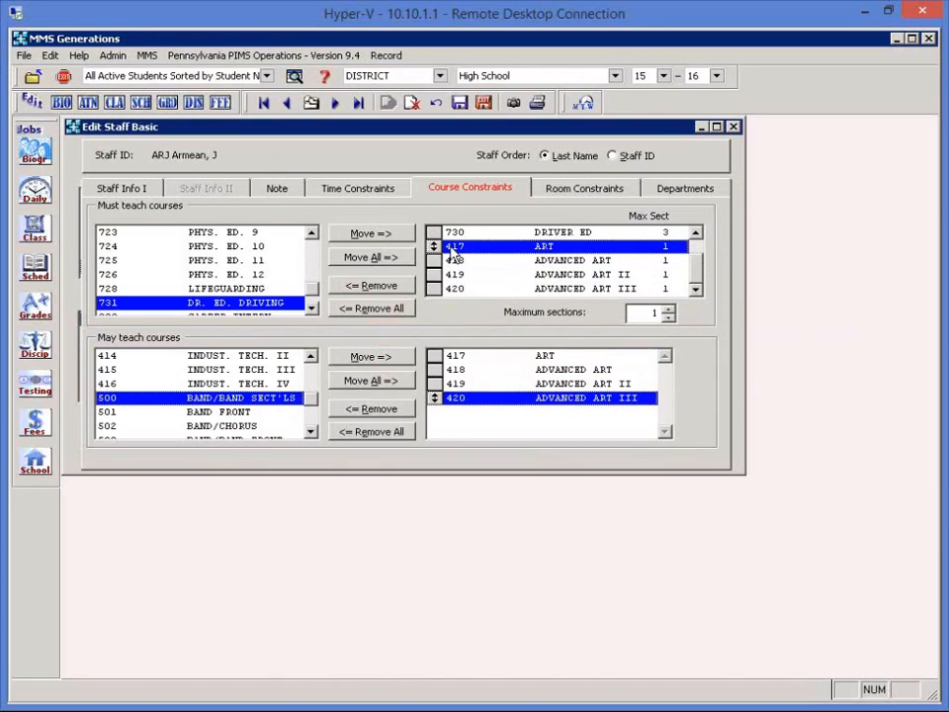
{"action": "left_click", "coordinate": [394, 288]}
{"action": "left_click", "coordinate": [394, 288]}
{"action": "left_click", "coordinate": [395, 286]}
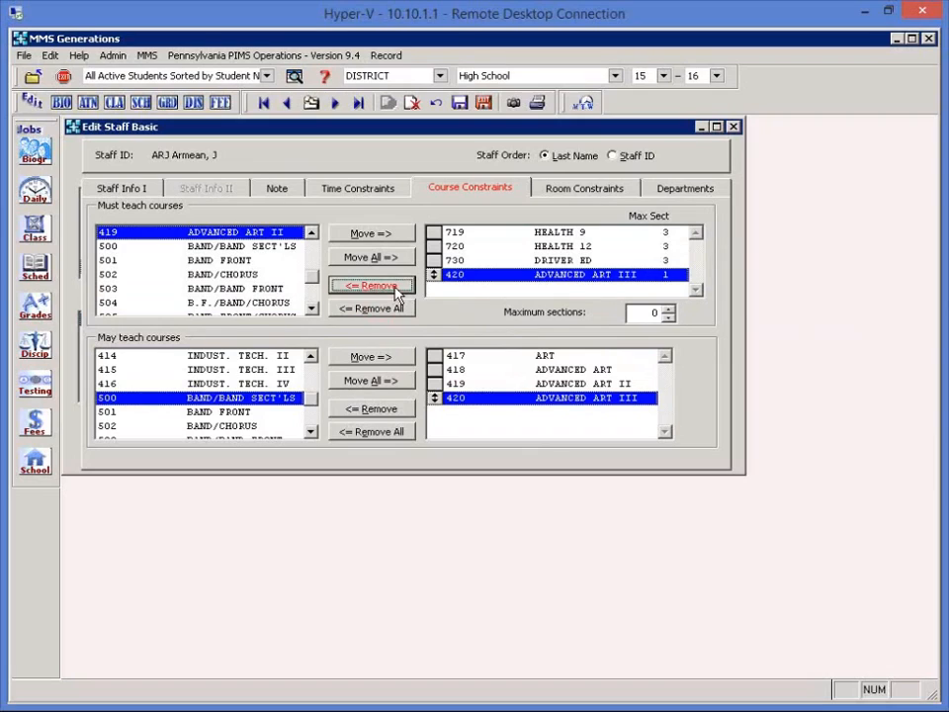
{"action": "left_click", "coordinate": [395, 287]}
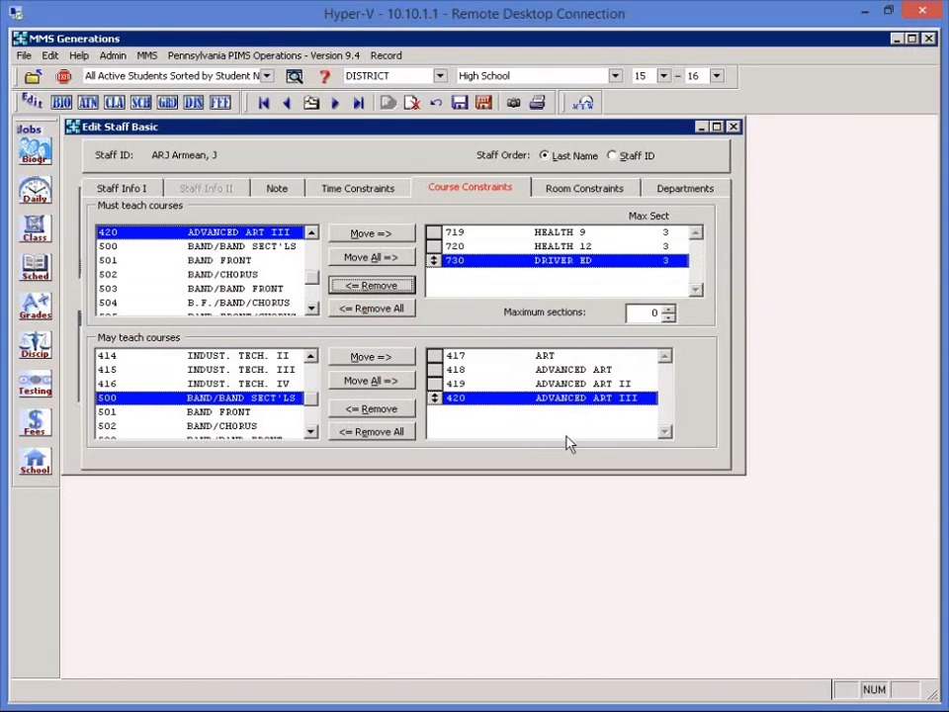
Open the second listed teacher's course constraints and review the 14-15 sections of teachers under B in Internet Explorer's Section Editor.
{"action": "left_click", "coordinate": [312, 106]}
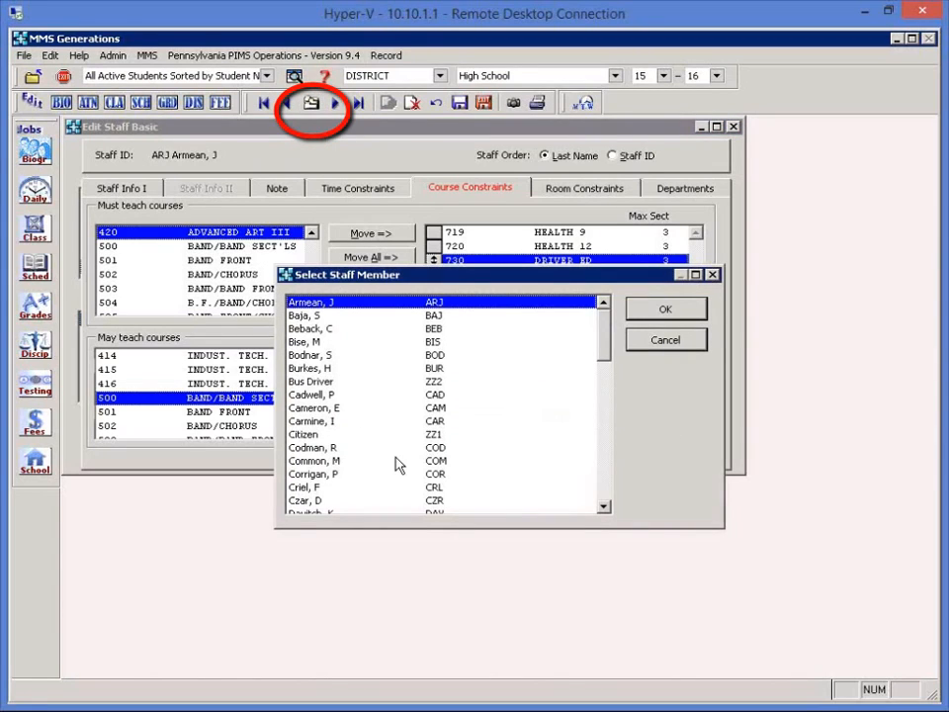
{"action": "double_click", "coordinate": [326, 316]}
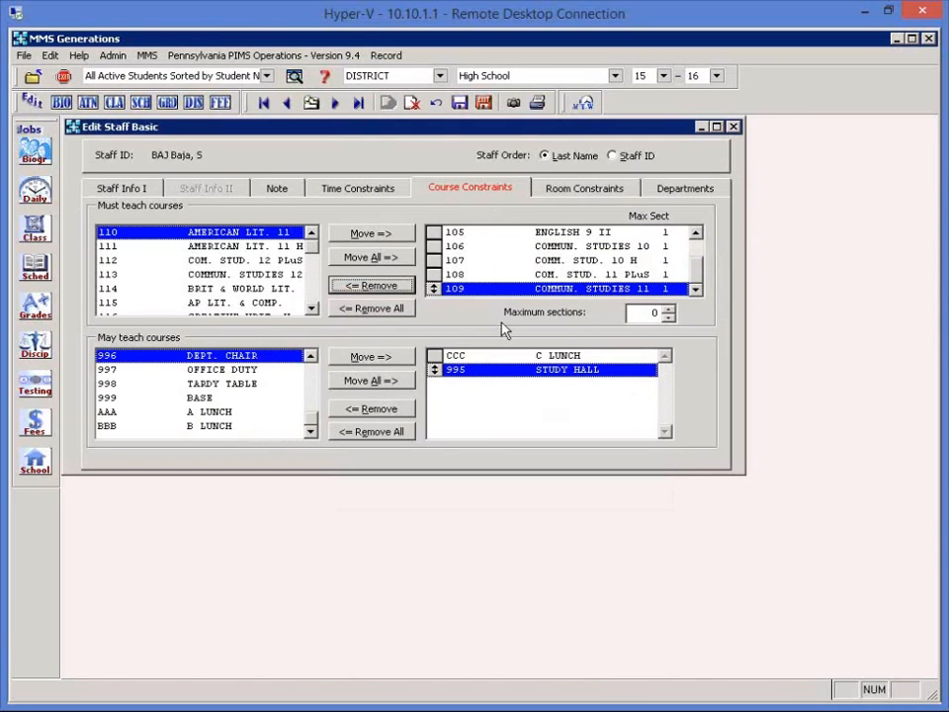
{"action": "mouse_move", "coordinate": [336, 707]}
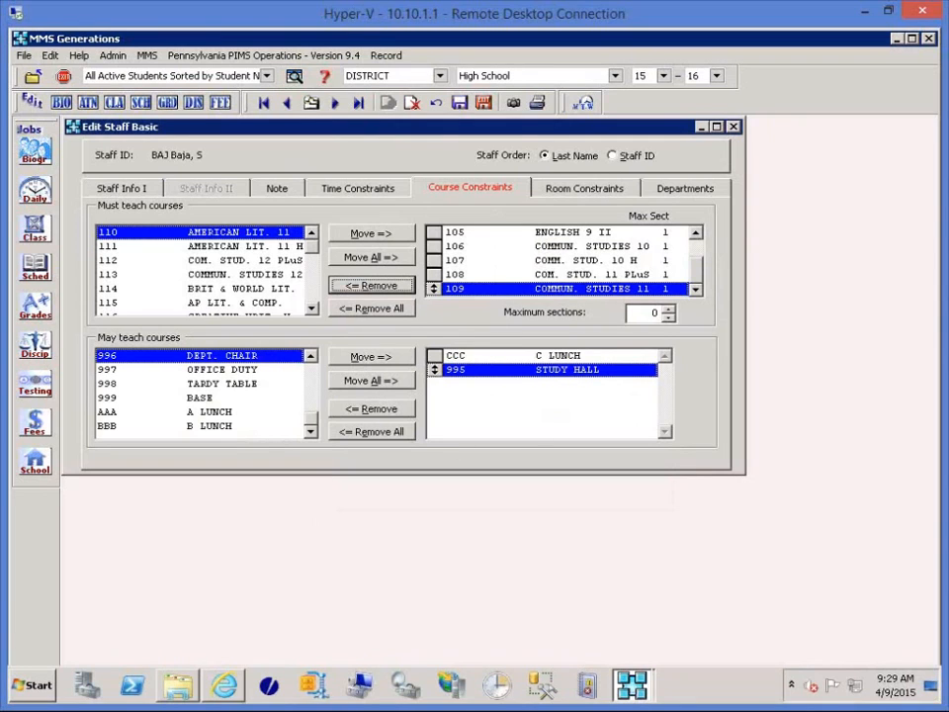
{"action": "left_click", "coordinate": [227, 691]}
{"action": "left_click", "coordinate": [237, 626]}
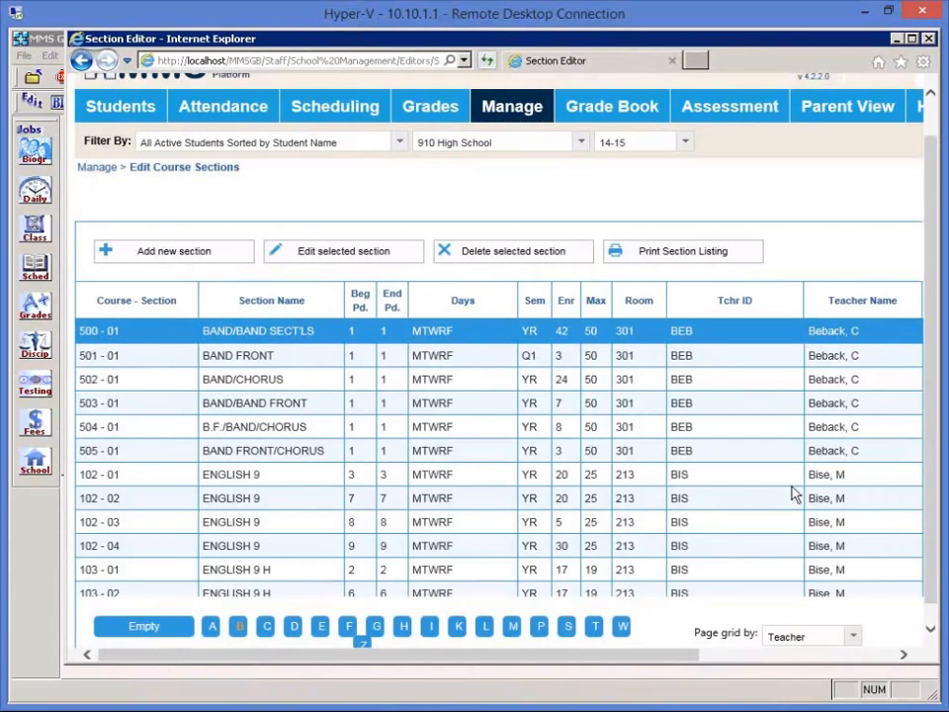
{"action": "scroll", "coordinate": [781, 510], "scroll_direction": "down", "scroll_amount": 2}
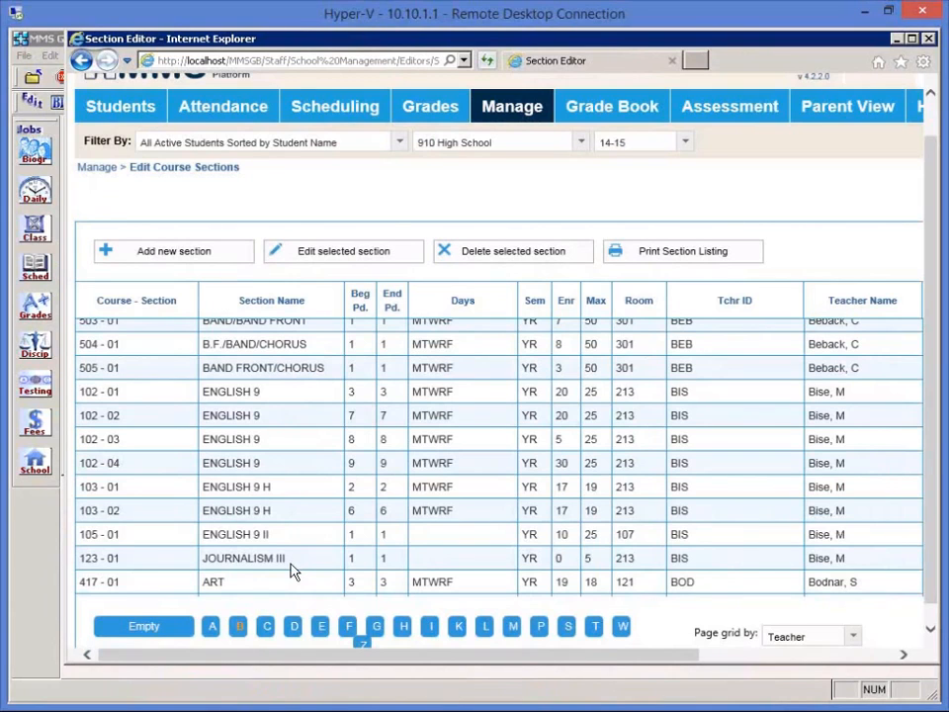
Return to MMS Generations and open the time constraints of the journalism teacher, fourth in the staff list.
{"action": "left_click", "coordinate": [30, 591]}
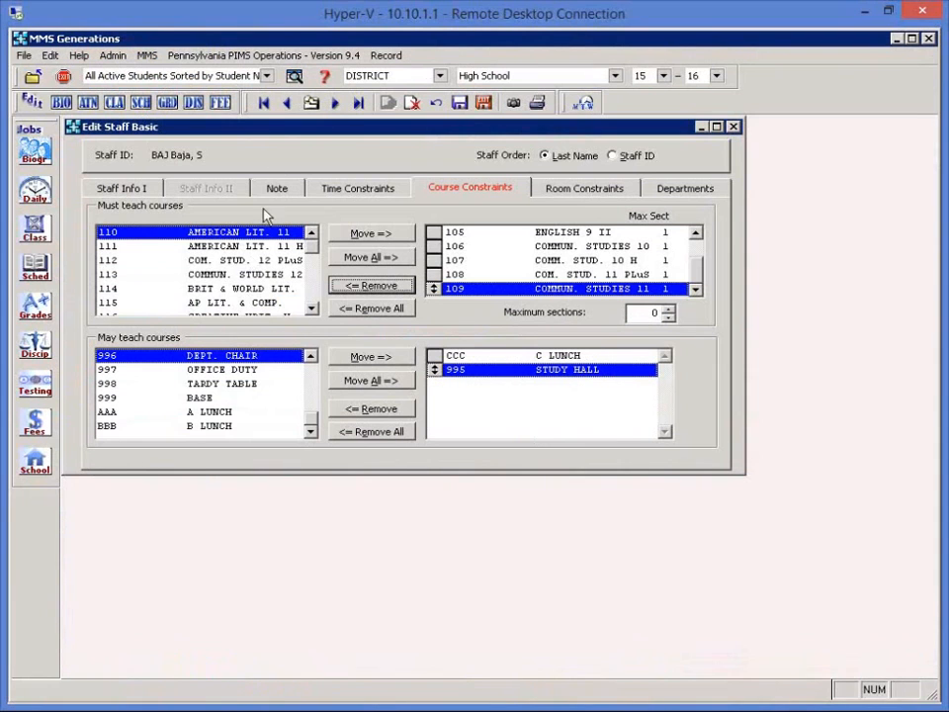
{"action": "left_click", "coordinate": [312, 102]}
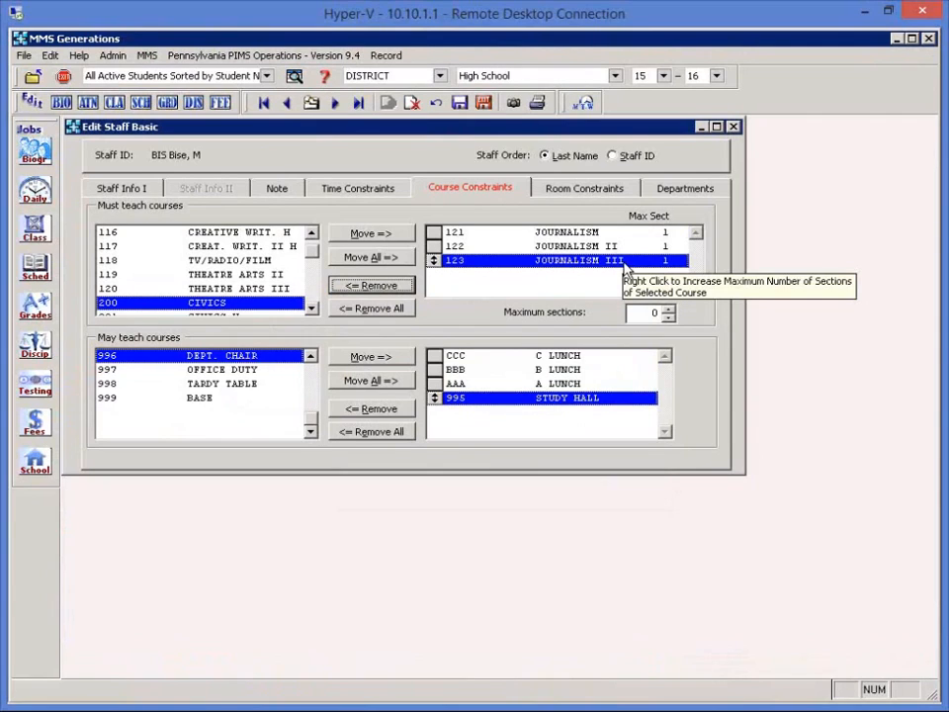
{"action": "left_click", "coordinate": [343, 192]}
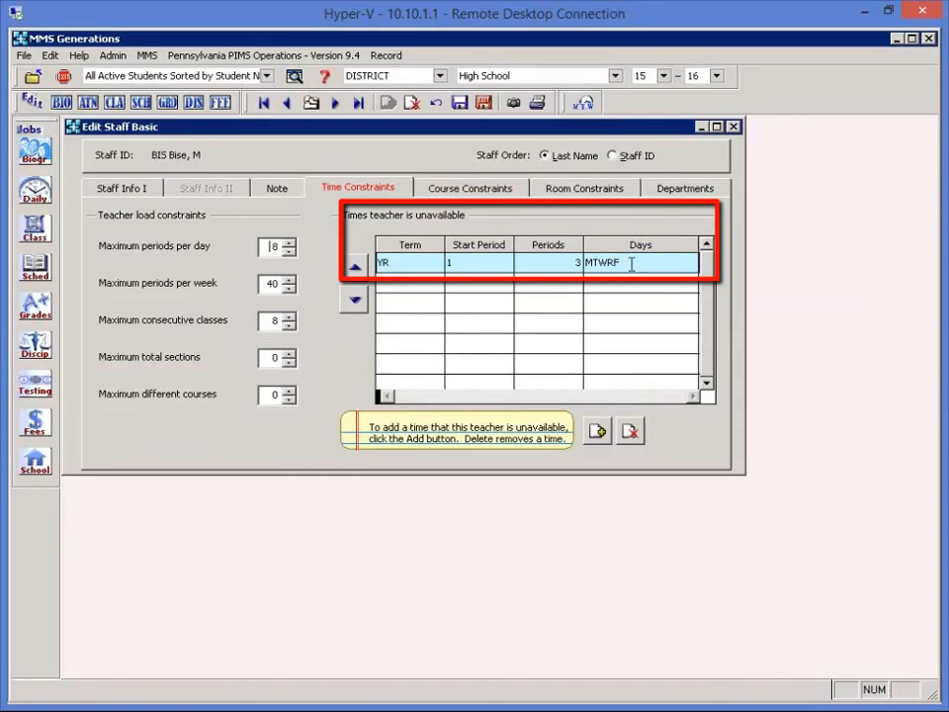
Examine the term choices and the days of the teacher's existing unavailable time.
{"action": "left_click", "coordinate": [405, 267]}
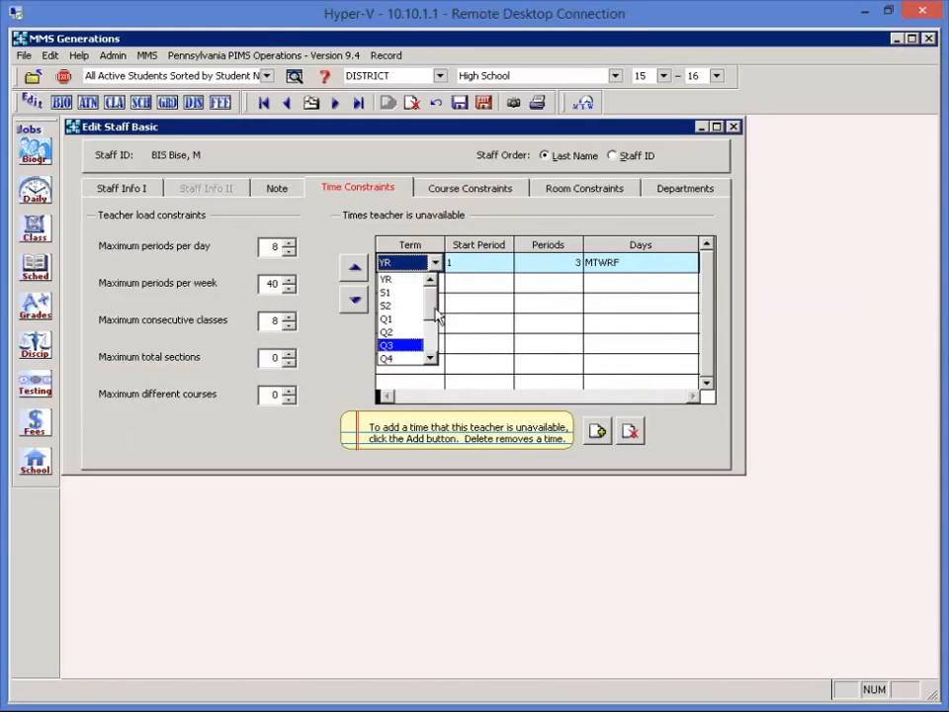
{"action": "left_click", "coordinate": [395, 278]}
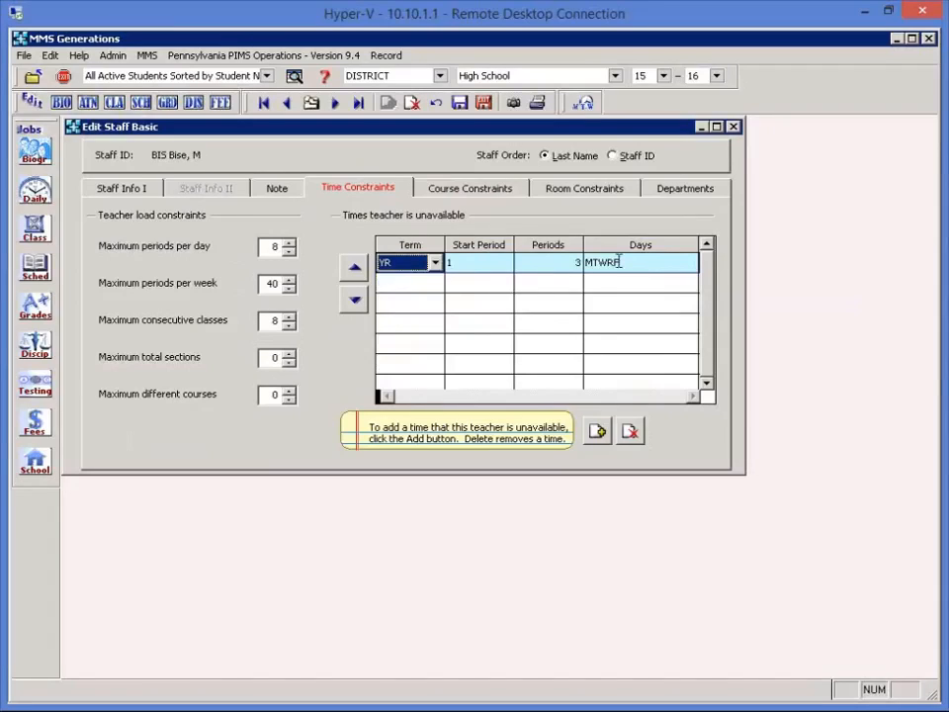
{"action": "left_click_drag", "start_coordinate": [626, 262], "coordinate": [585, 258]}
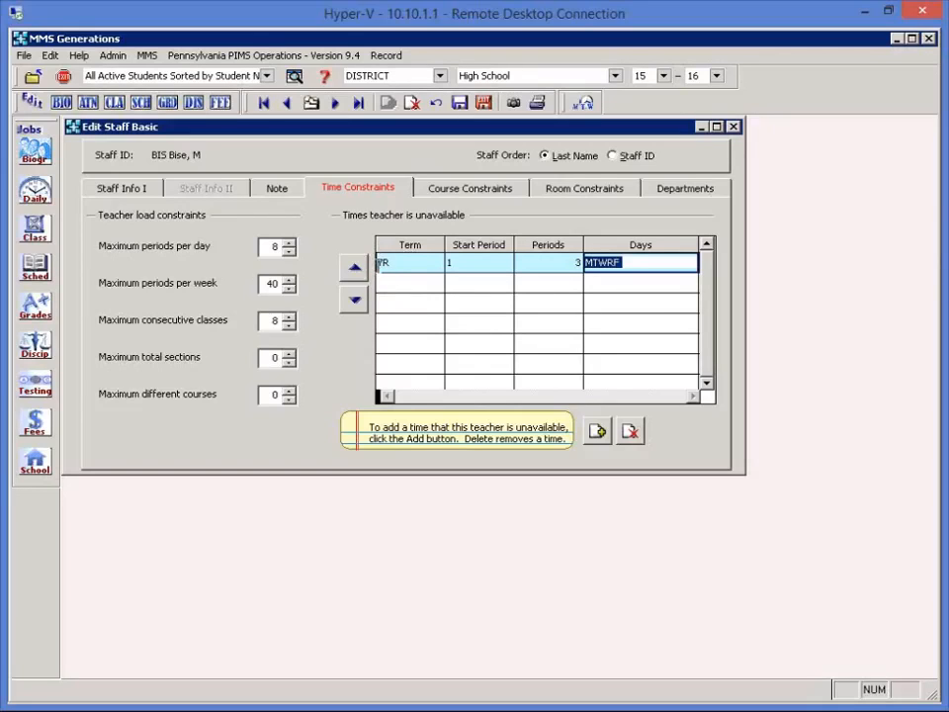
Add a second unavailable time for term S1 with start period 8 and days WR, and delete that entry again.
{"action": "left_click", "coordinate": [598, 436]}
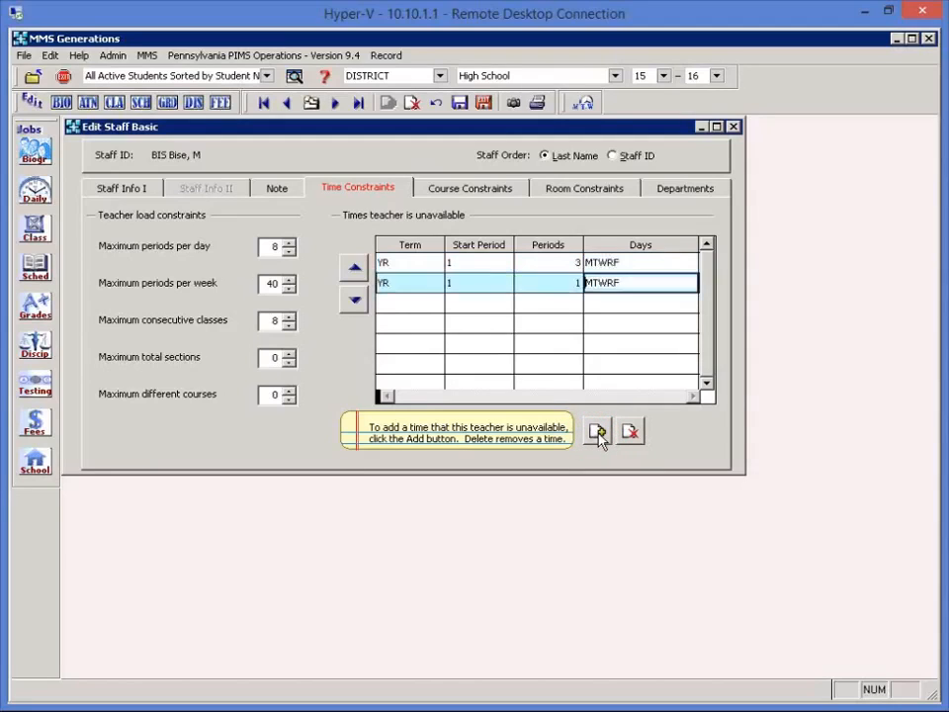
{"action": "left_click", "coordinate": [494, 282]}
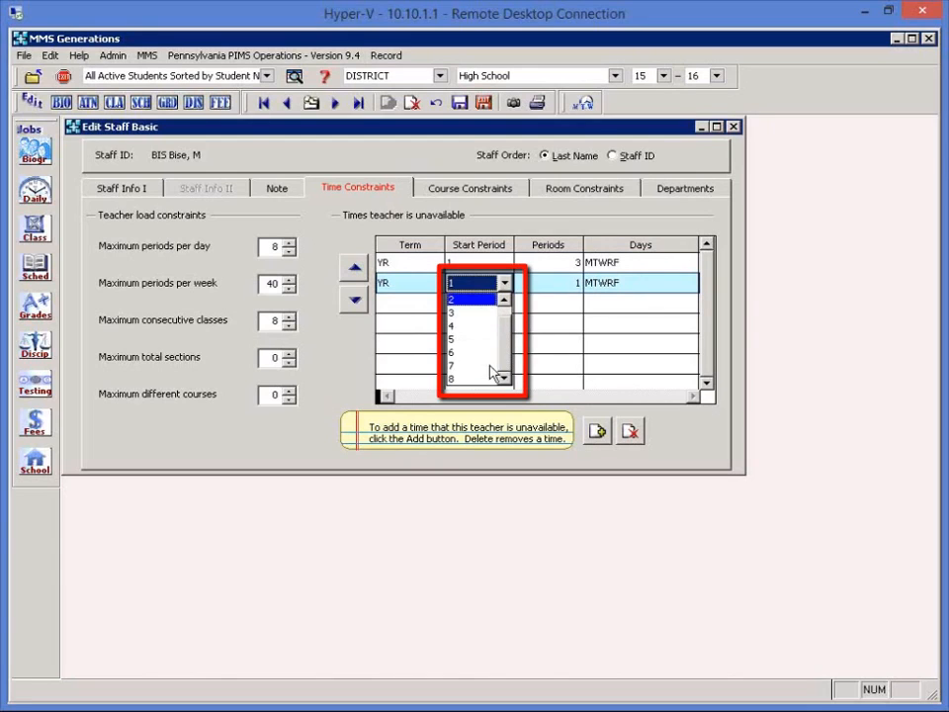
{"action": "left_click", "coordinate": [471, 380]}
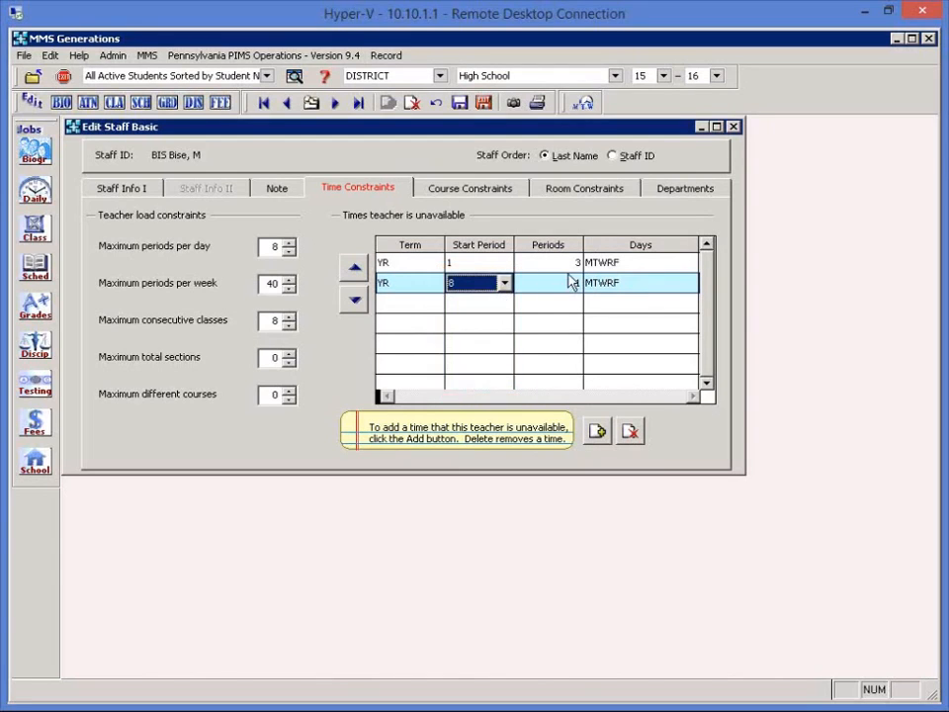
{"action": "left_click", "coordinate": [425, 279]}
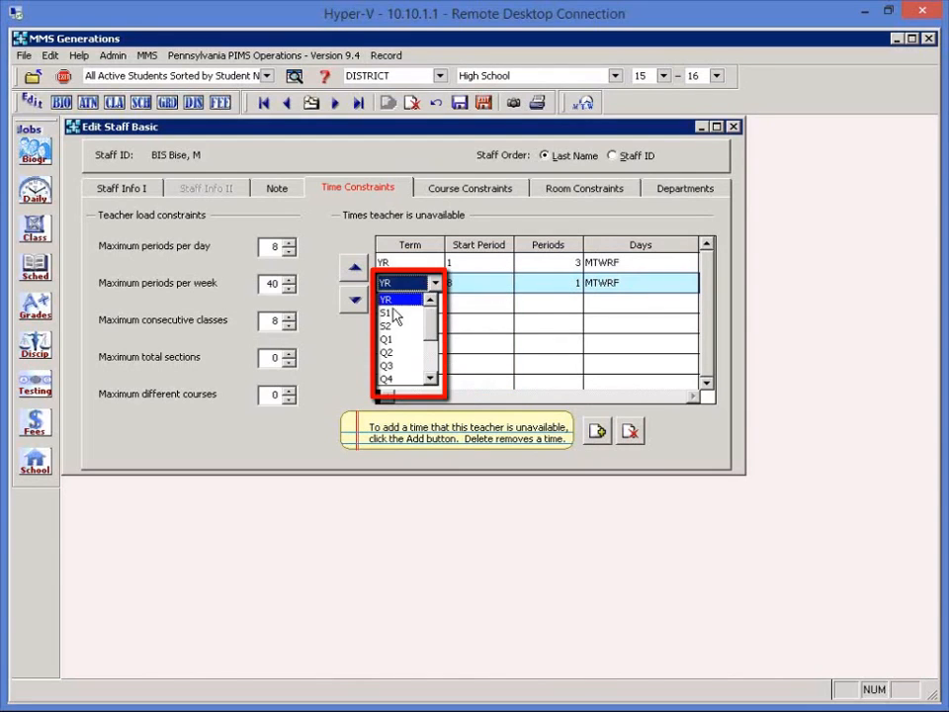
{"action": "left_click", "coordinate": [393, 304]}
{"action": "left_click", "coordinate": [640, 282]}
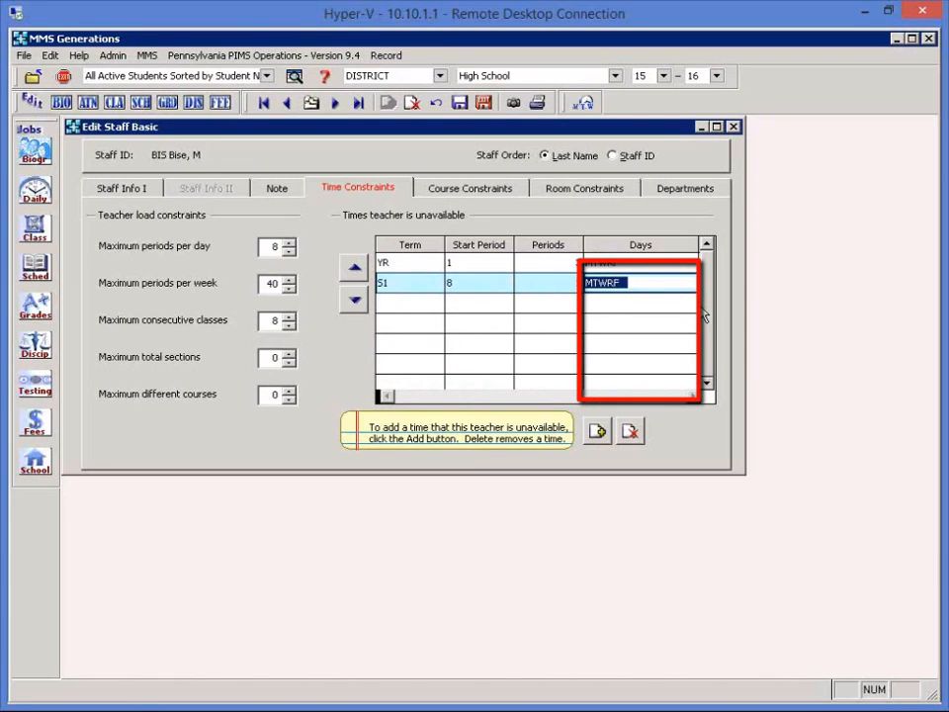
{"action": "type", "text": "WR"}
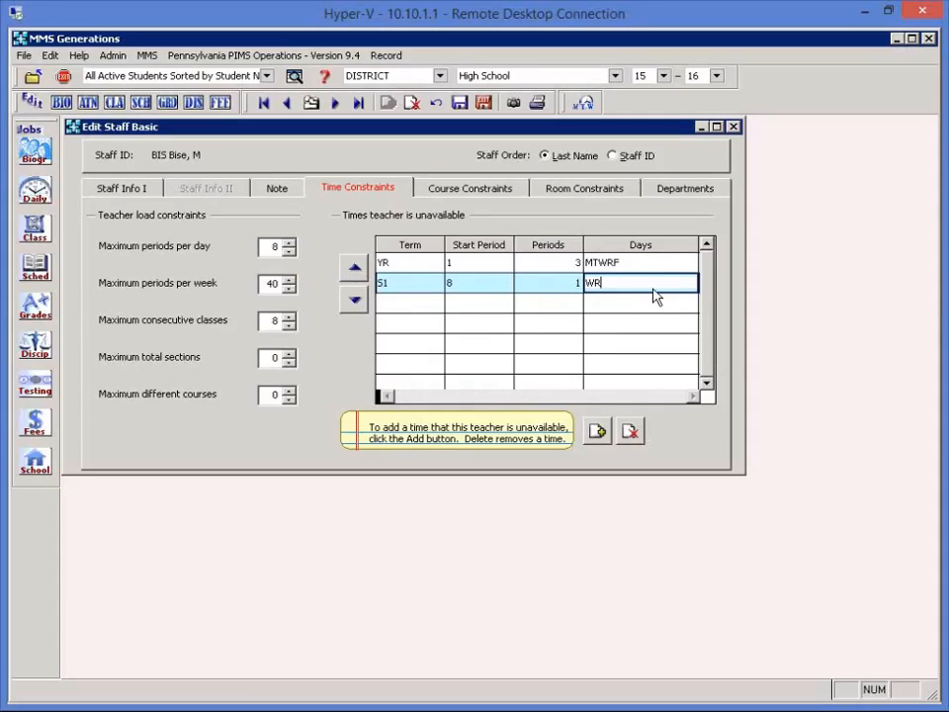
{"action": "left_click", "coordinate": [633, 441]}
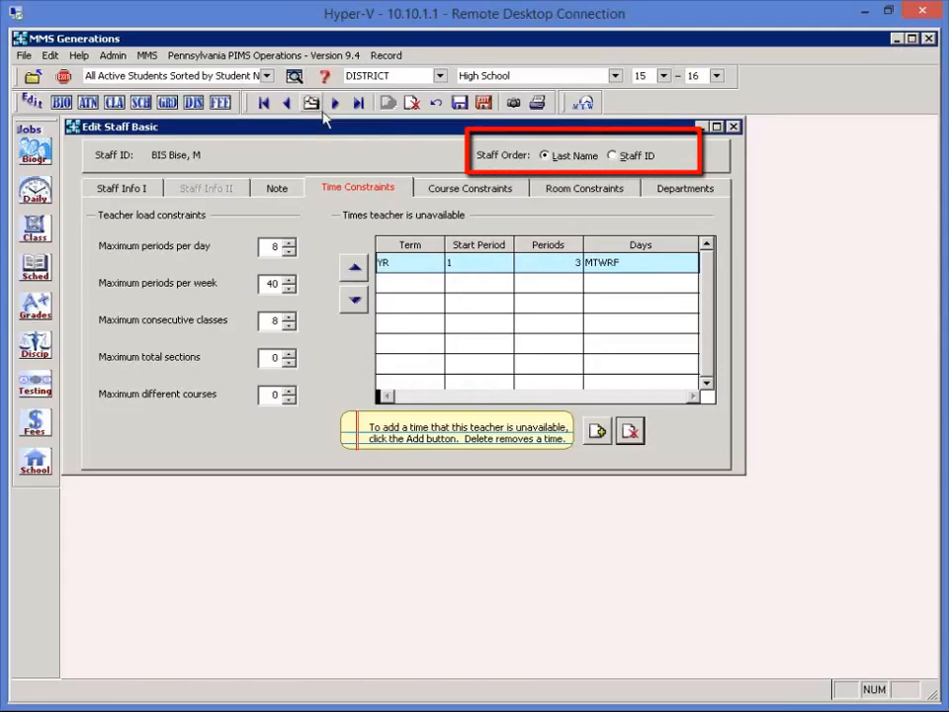
Order the staff by Staff ID and check the staff selection list without choosing another teacher.
{"action": "left_click", "coordinate": [613, 156]}
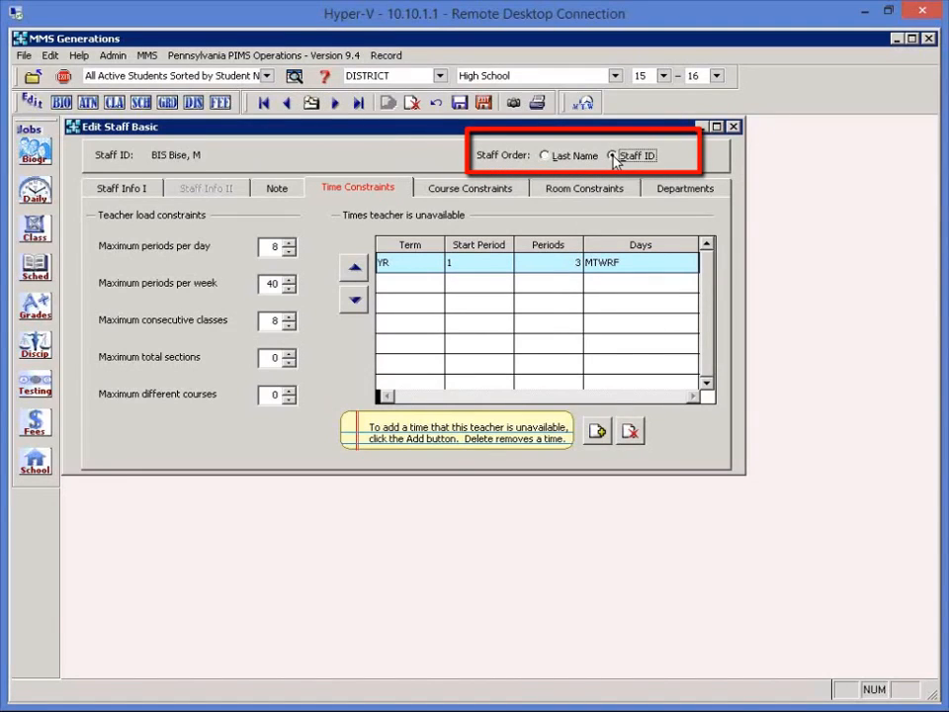
{"action": "left_click", "coordinate": [311, 104]}
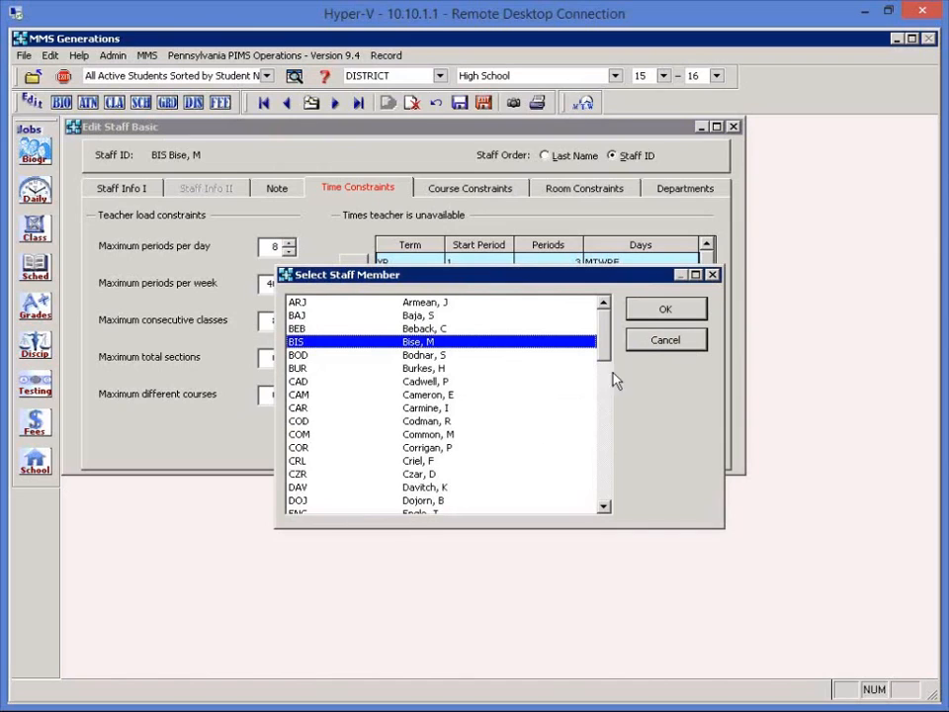
{"action": "left_click", "coordinate": [641, 346]}
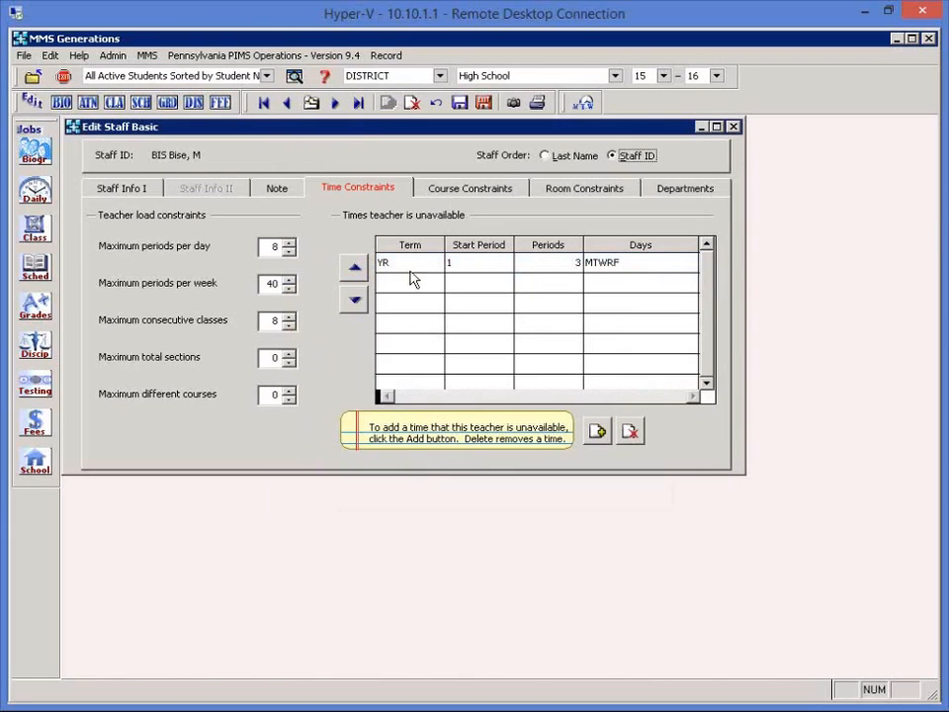
Show the teacher's basic staff information, set the staff order back to Last Name and check the staff selection list.
{"action": "left_click", "coordinate": [127, 193]}
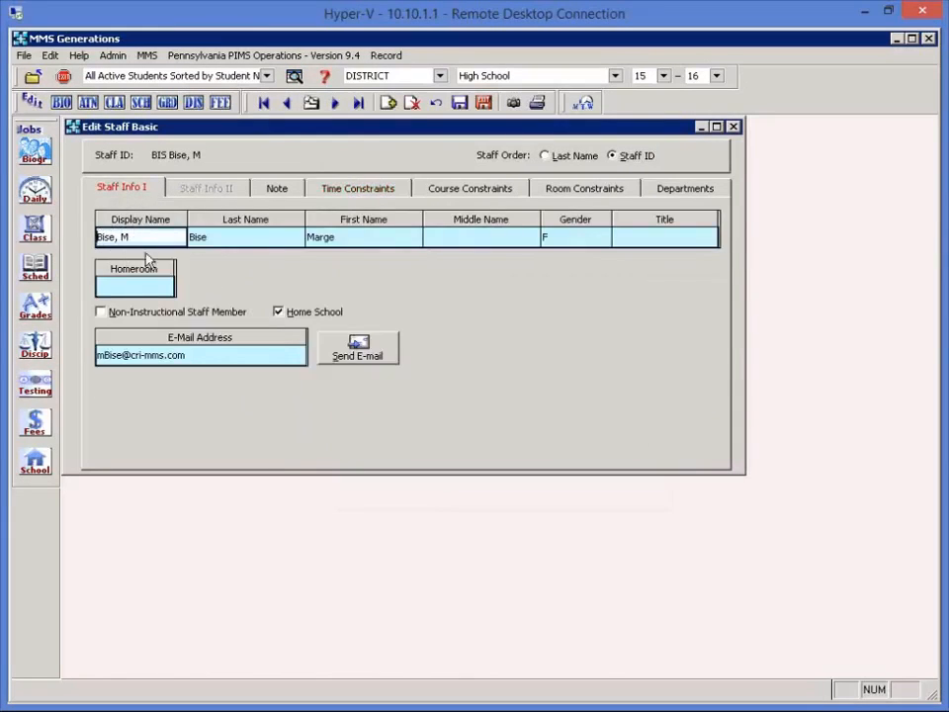
{"action": "left_click", "coordinate": [574, 157]}
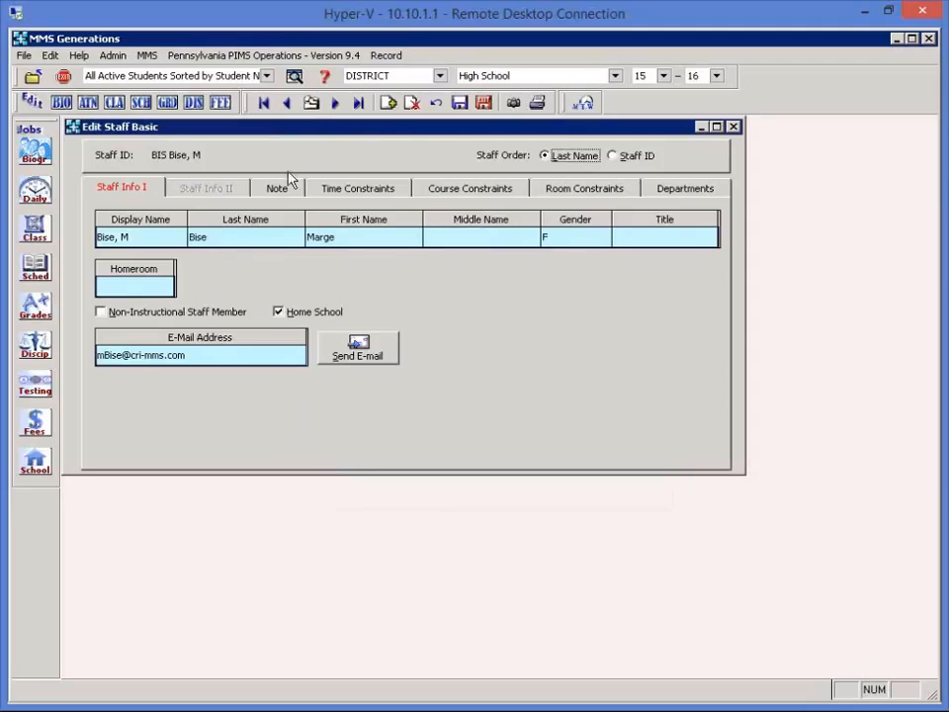
{"action": "left_click", "coordinate": [312, 104]}
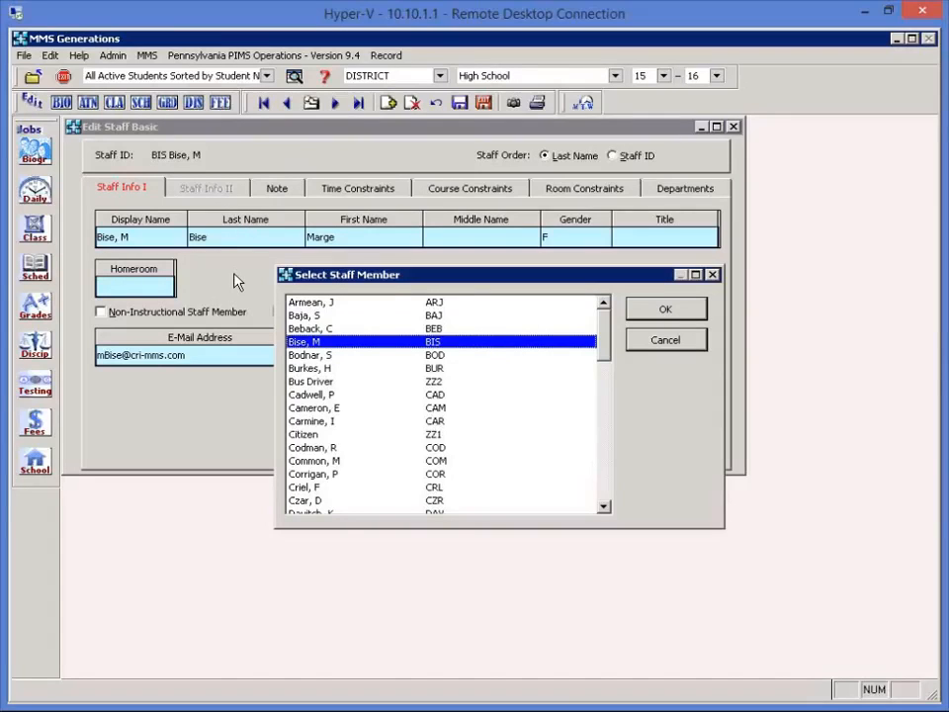
{"action": "left_click", "coordinate": [660, 342]}
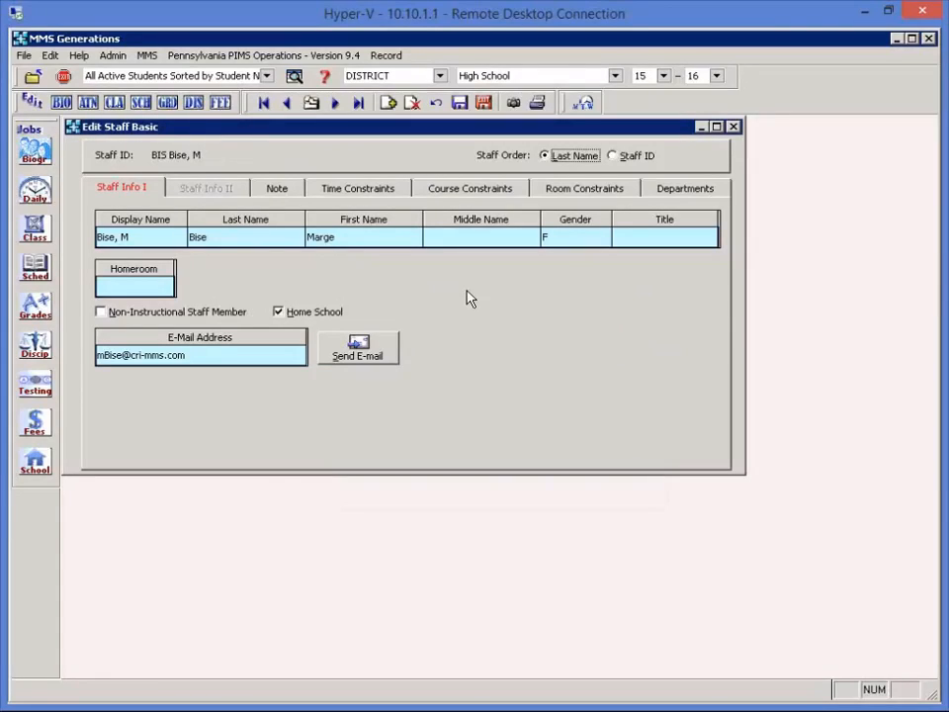
Save and close the staff record, and open the constraints of room 102 Computer Lab I.
{"action": "left_click", "coordinate": [483, 102]}
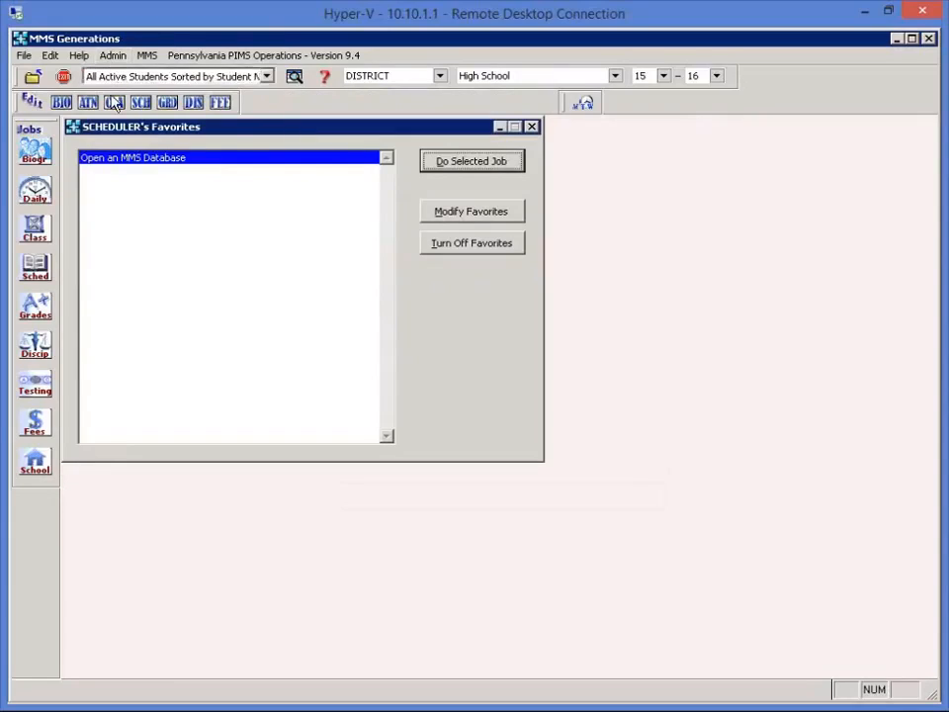
{"action": "left_click", "coordinate": [36, 467]}
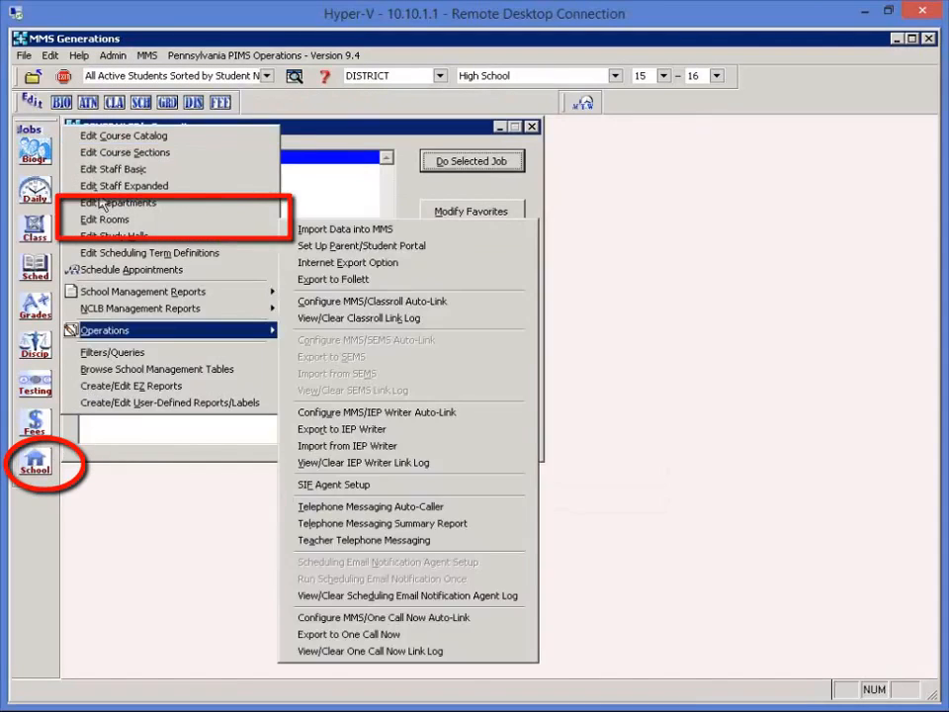
{"action": "left_click", "coordinate": [96, 219]}
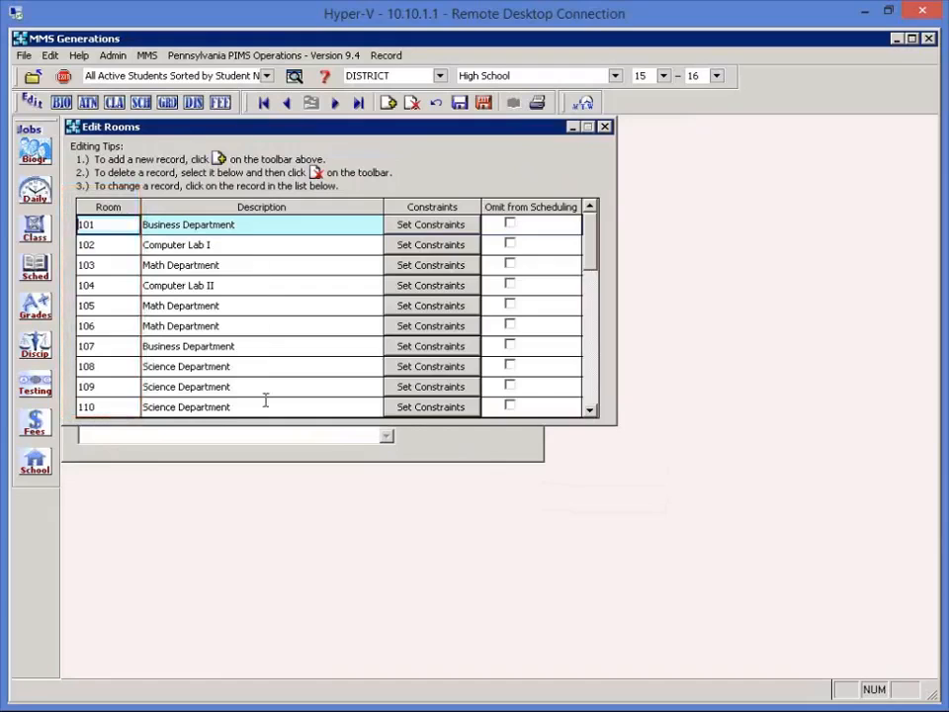
{"action": "left_click", "coordinate": [403, 255]}
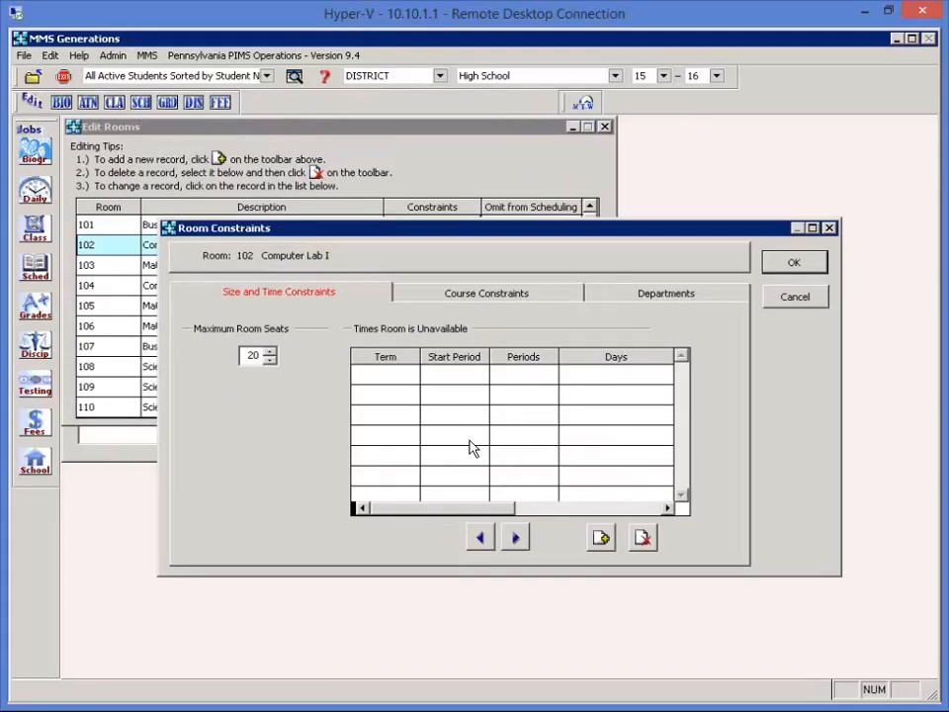
Check room 102's course constraints and departments, and add its department courses to the may-be-used-for list.
{"action": "left_click", "coordinate": [484, 297]}
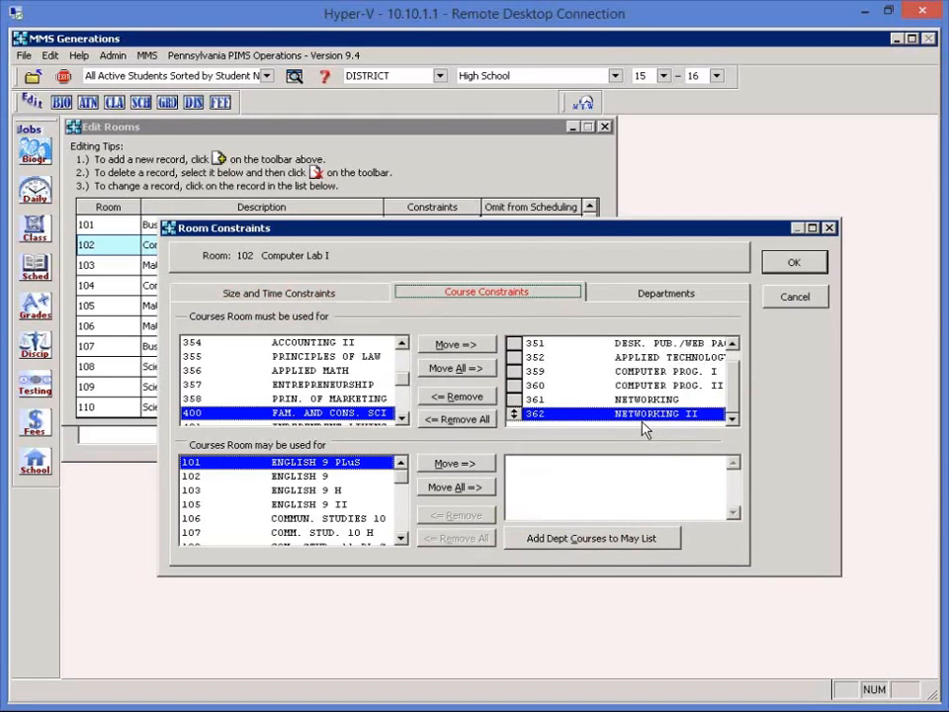
{"action": "left_click", "coordinate": [641, 297]}
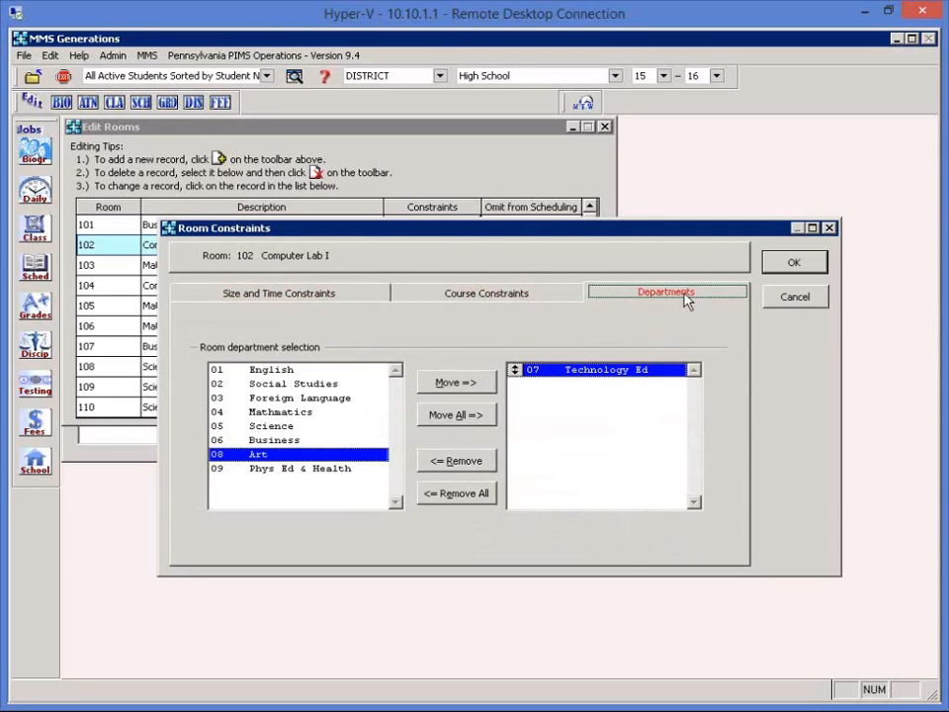
{"action": "left_click", "coordinate": [518, 297]}
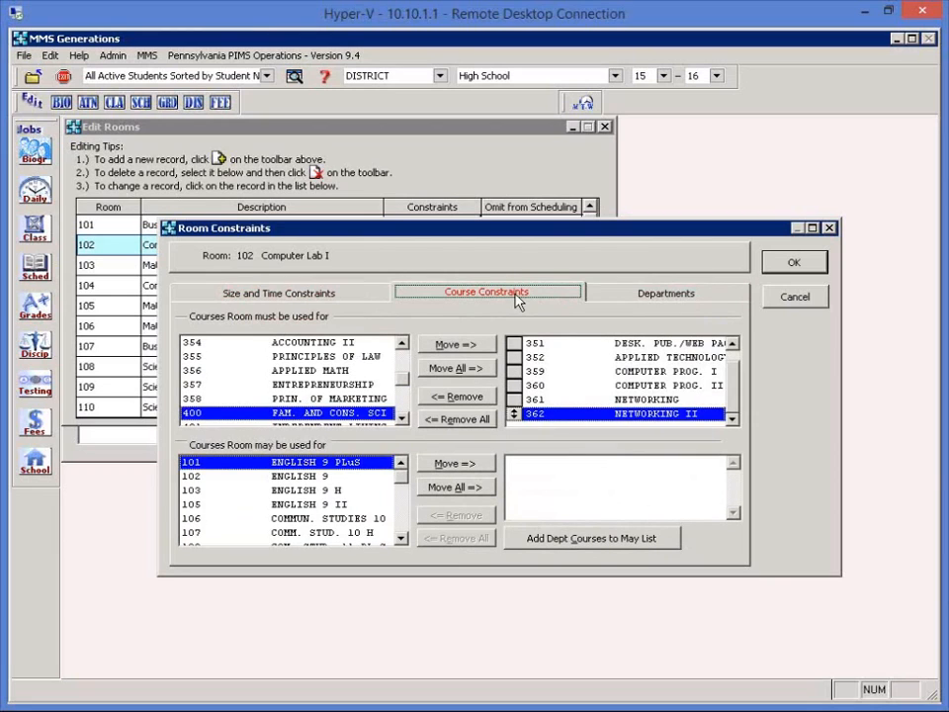
{"action": "left_click", "coordinate": [581, 550]}
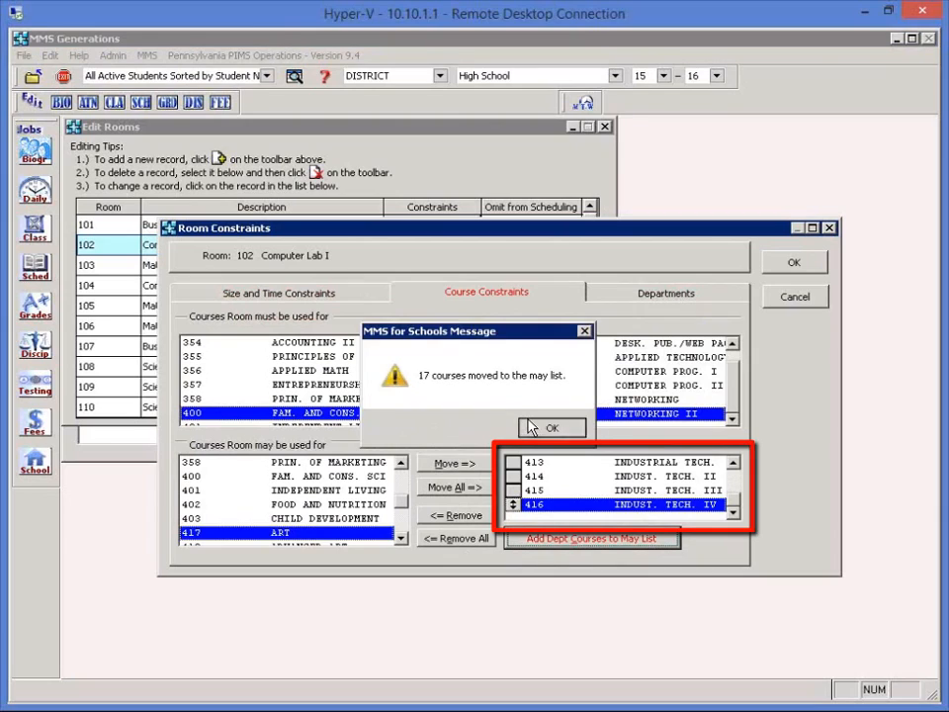
{"action": "left_click", "coordinate": [492, 424]}
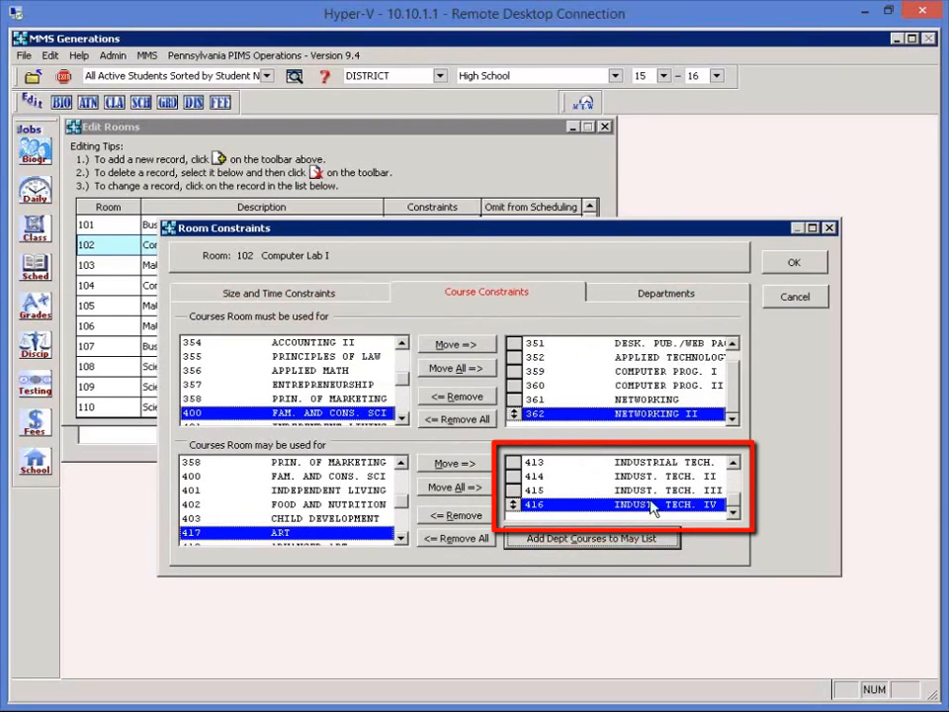
Remove courses 410 through 416 from the courses room 102 may be used for.
{"action": "left_click", "coordinate": [474, 518]}
{"action": "left_click", "coordinate": [473, 516]}
{"action": "left_click", "coordinate": [474, 516]}
{"action": "left_click", "coordinate": [474, 516]}
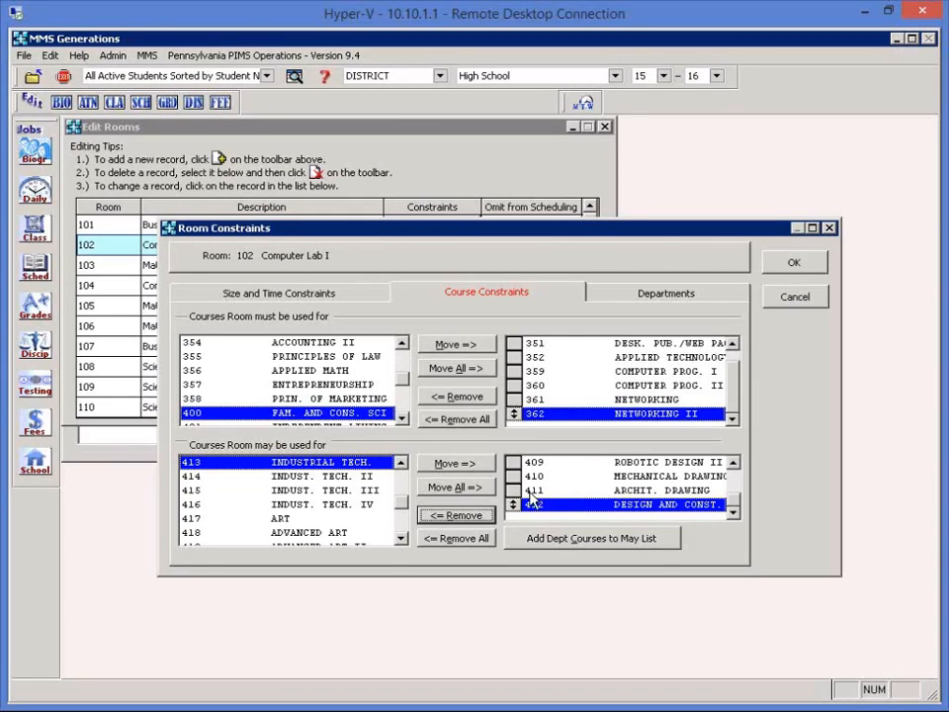
{"action": "left_click", "coordinate": [456, 515]}
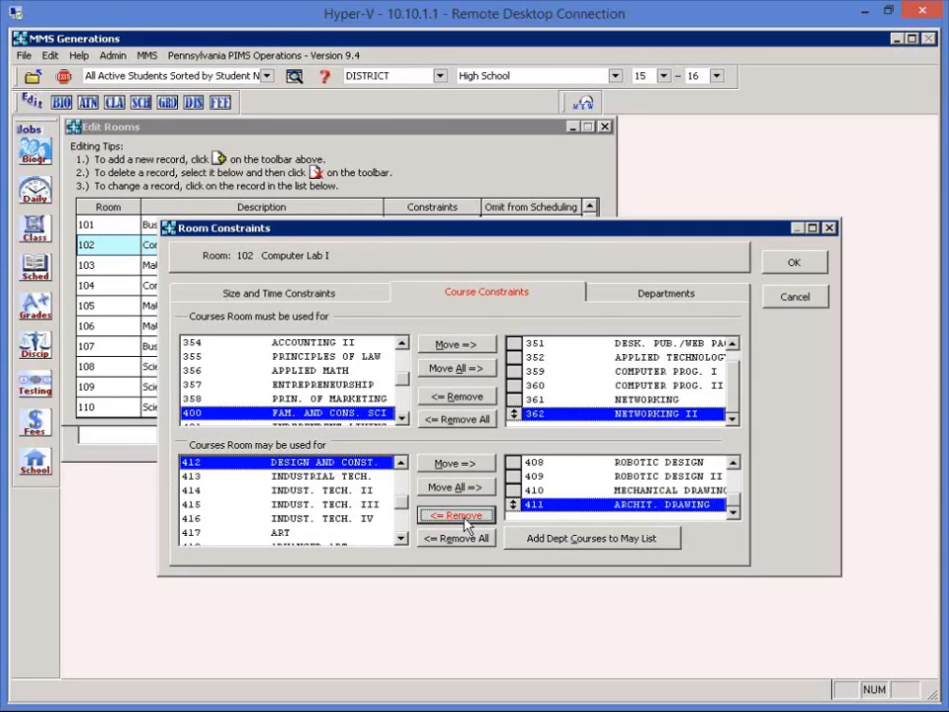
{"action": "left_click", "coordinate": [457, 515]}
{"action": "left_click", "coordinate": [457, 515]}
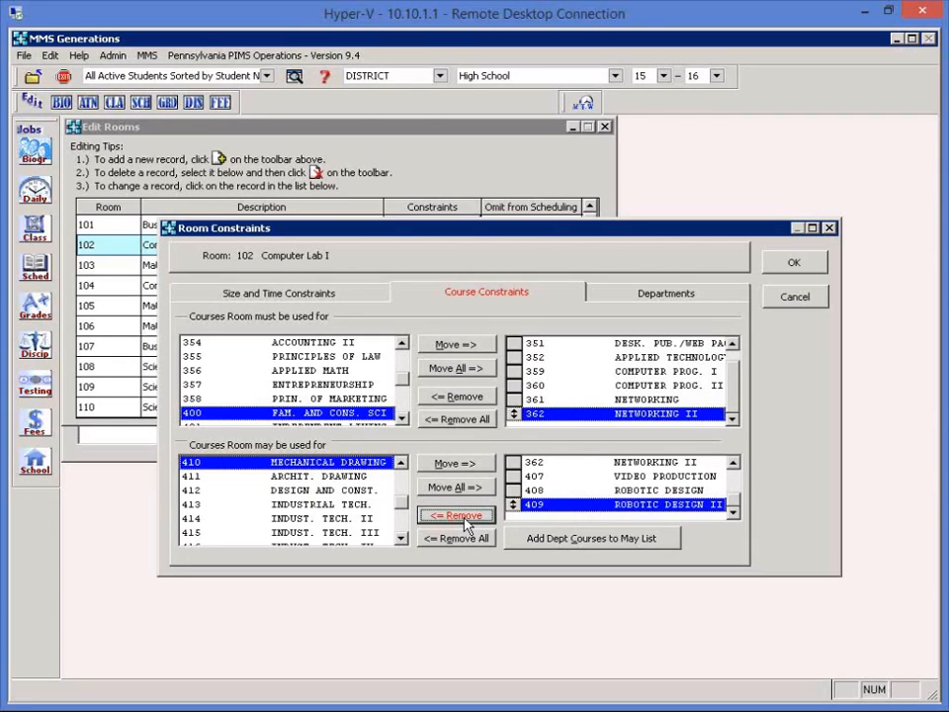
Remove 407 Video Production and courses 360, 361 and 362 from the room's may-be-used-for list.
{"action": "left_click", "coordinate": [517, 477]}
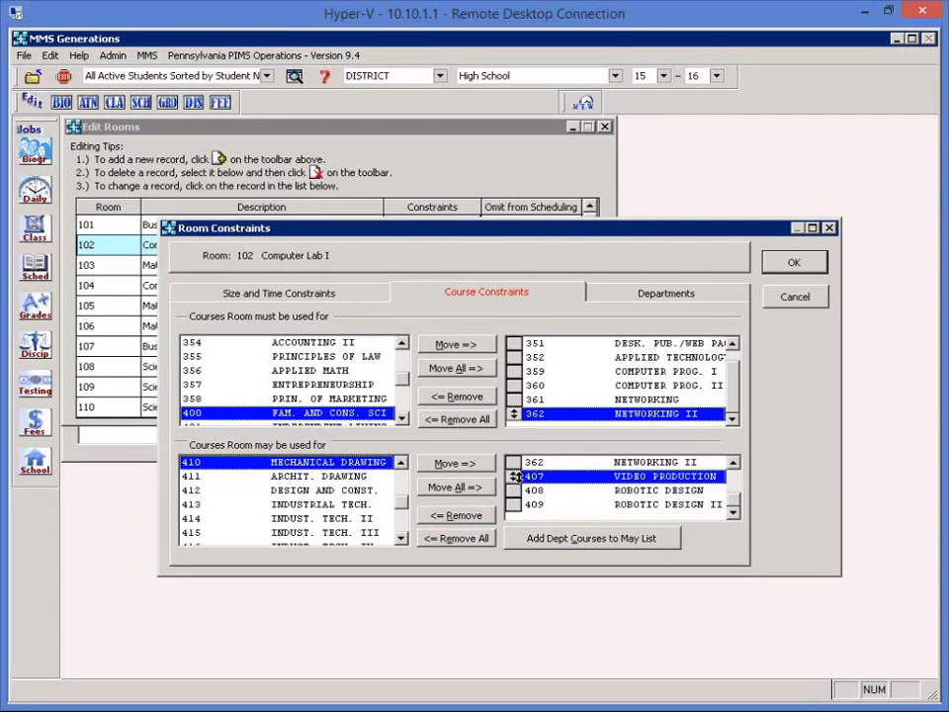
{"action": "left_click", "coordinate": [456, 515]}
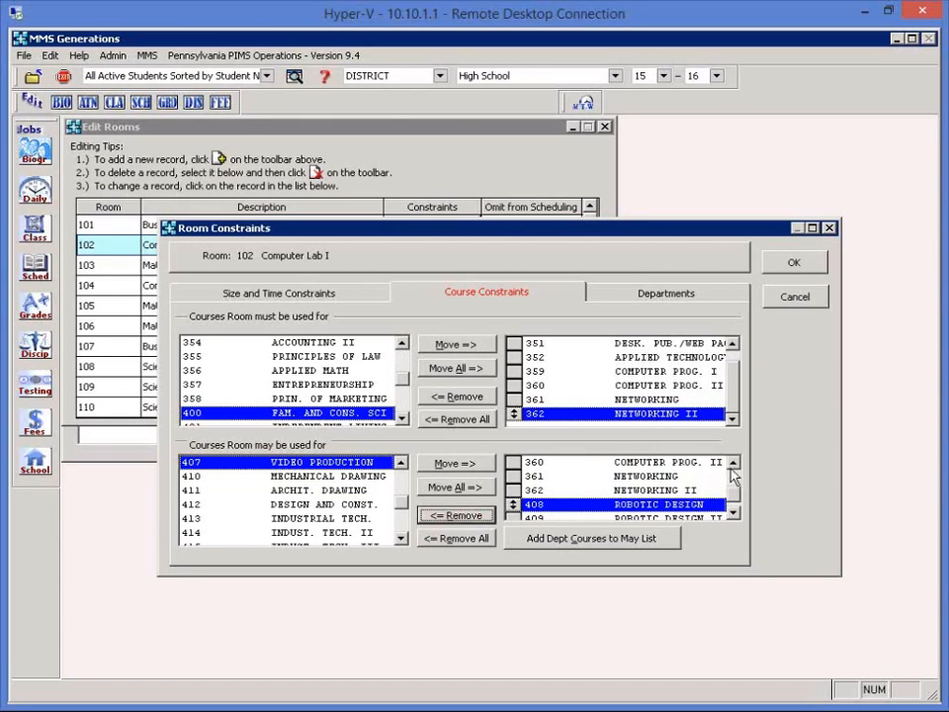
{"action": "left_click", "coordinate": [539, 465]}
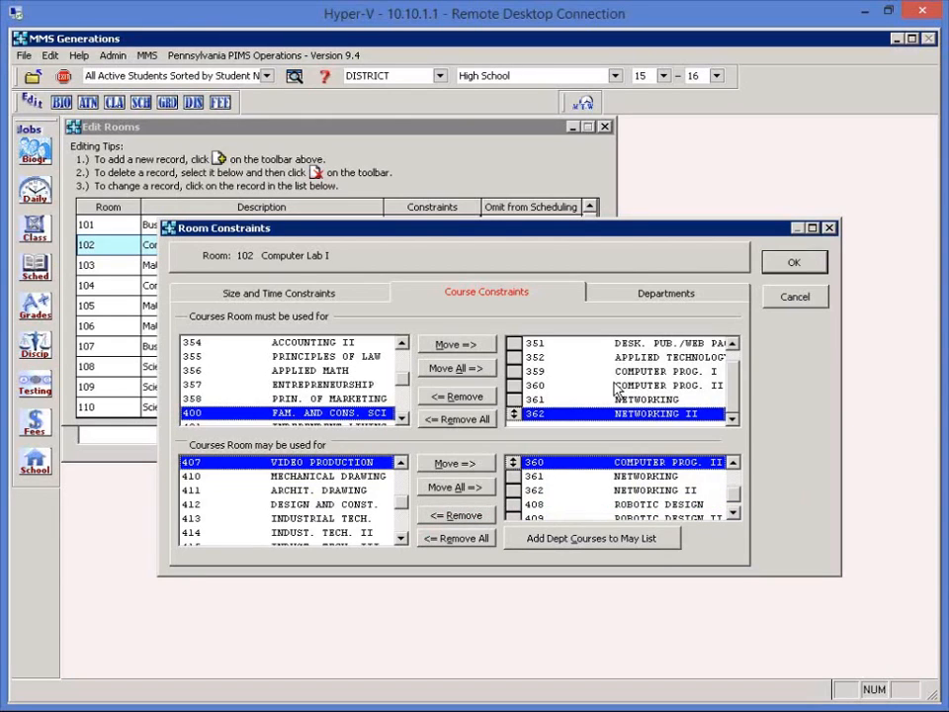
{"action": "left_click", "coordinate": [461, 516]}
{"action": "left_click", "coordinate": [467, 516]}
{"action": "left_click", "coordinate": [466, 516]}
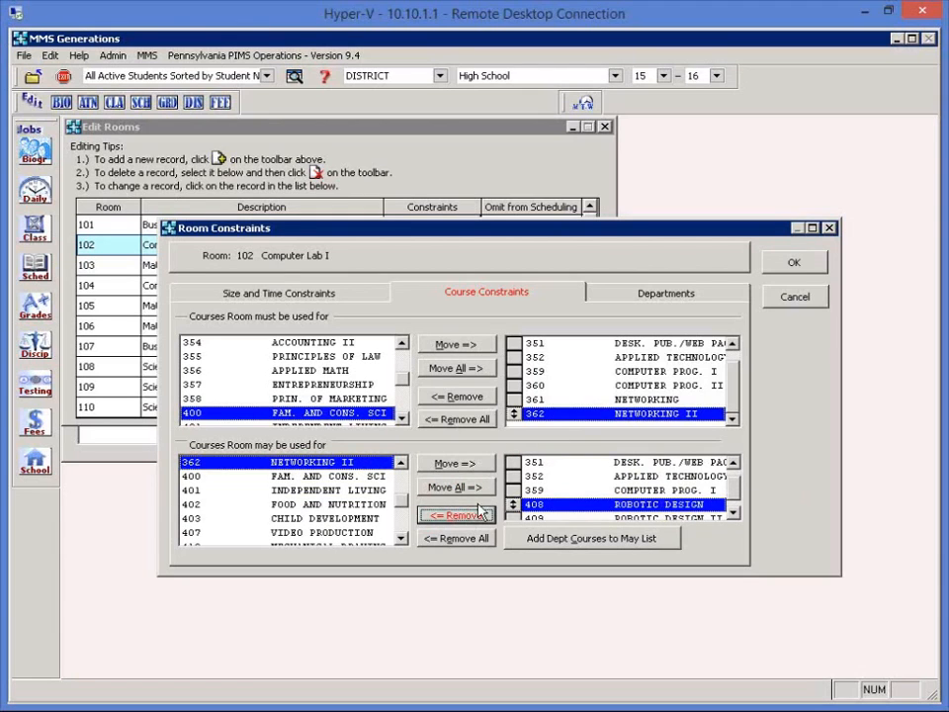
Remove courses 350, 351, 352 and 359 from the may-be-used-for list and accept room 102's constraints.
{"action": "left_click", "coordinate": [533, 464]}
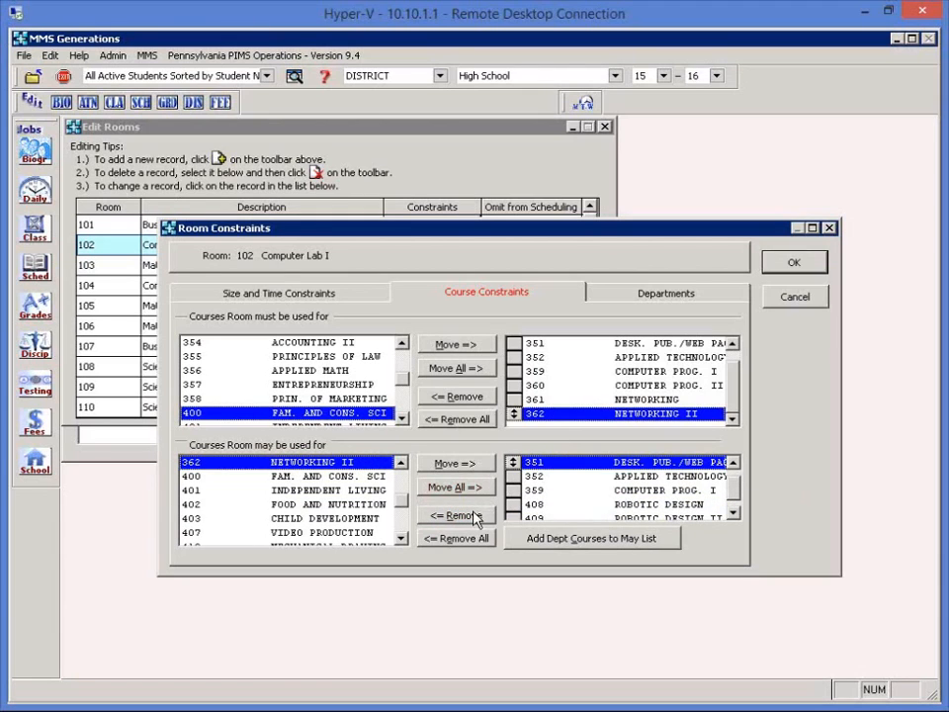
{"action": "left_click", "coordinate": [467, 516]}
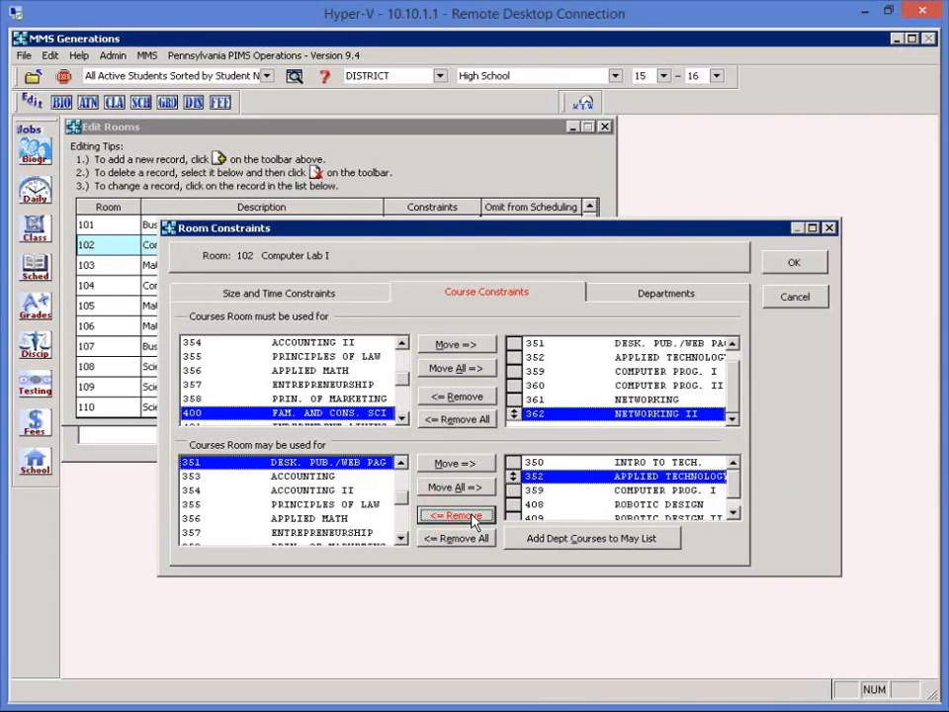
{"action": "left_click", "coordinate": [472, 519]}
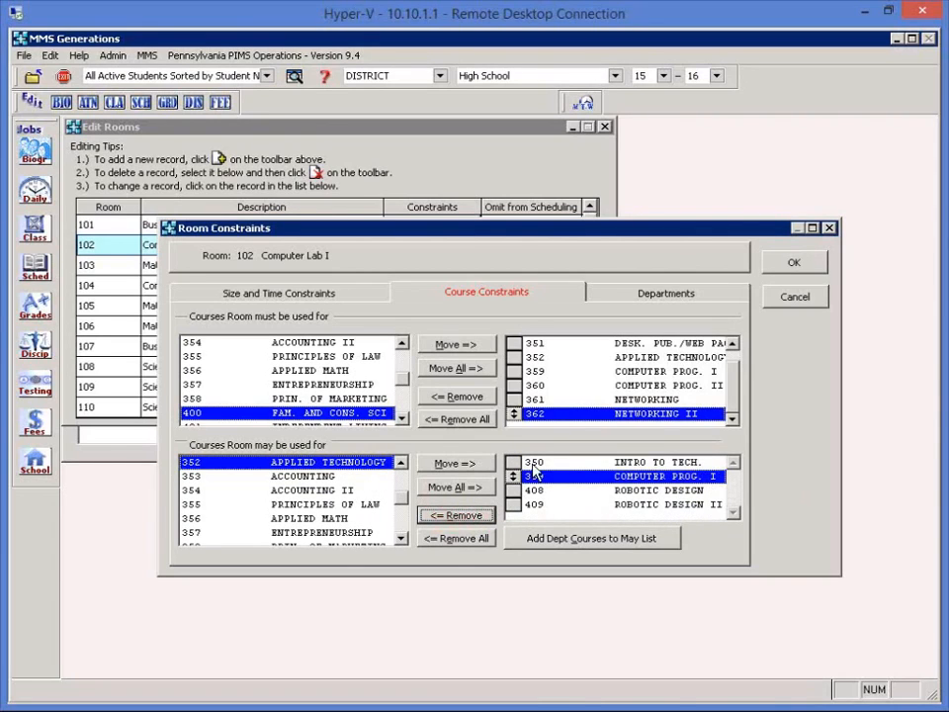
{"action": "left_click", "coordinate": [472, 521]}
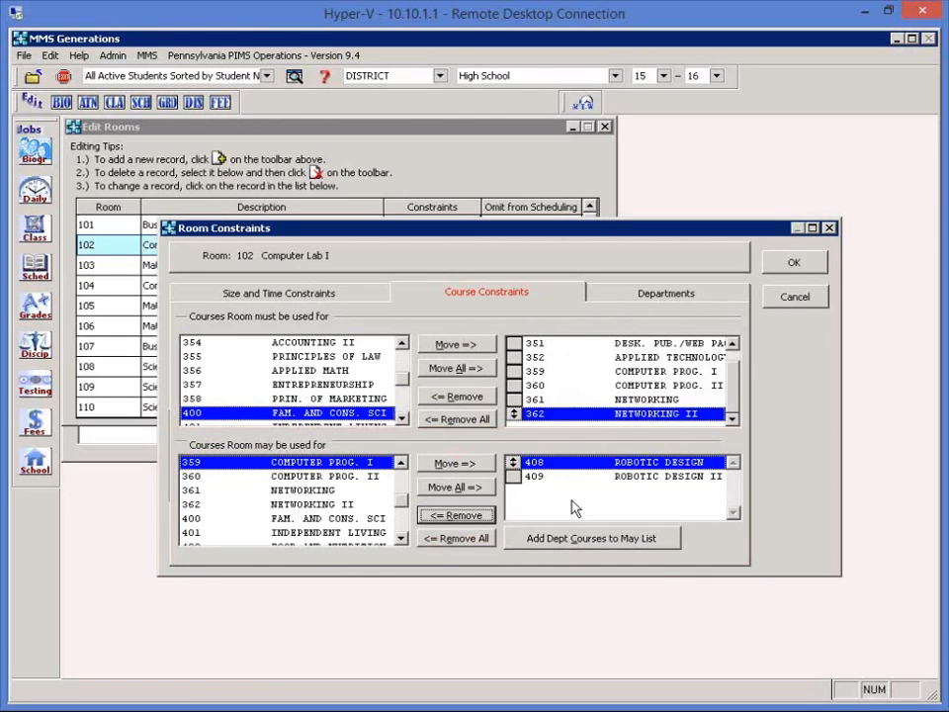
{"action": "left_click", "coordinate": [790, 263]}
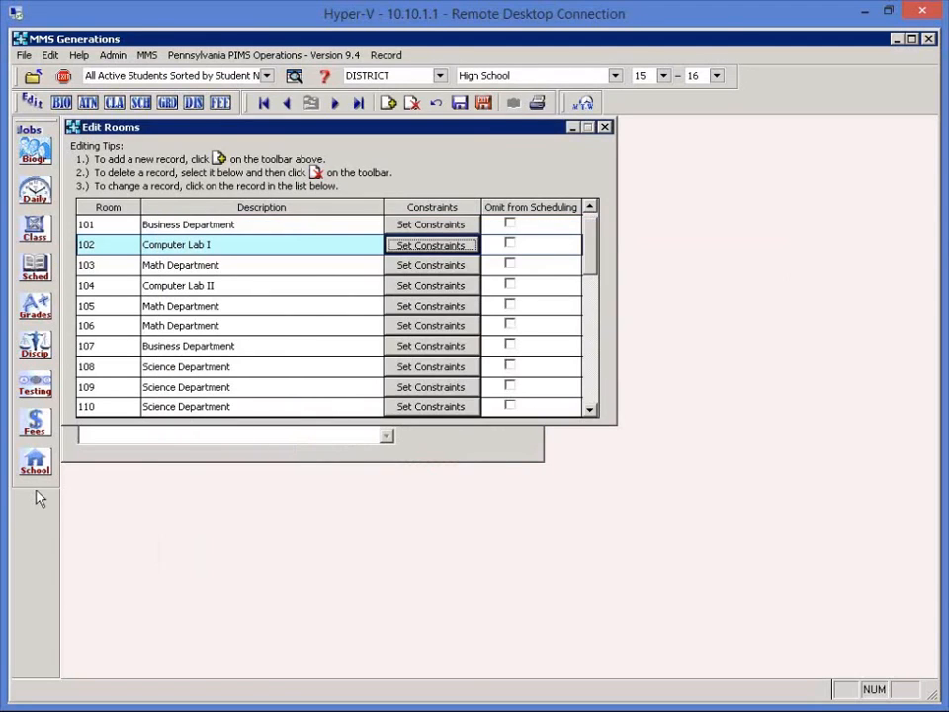
Open the basic staff records and show the first teacher's room constraints.
{"action": "left_click", "coordinate": [37, 465]}
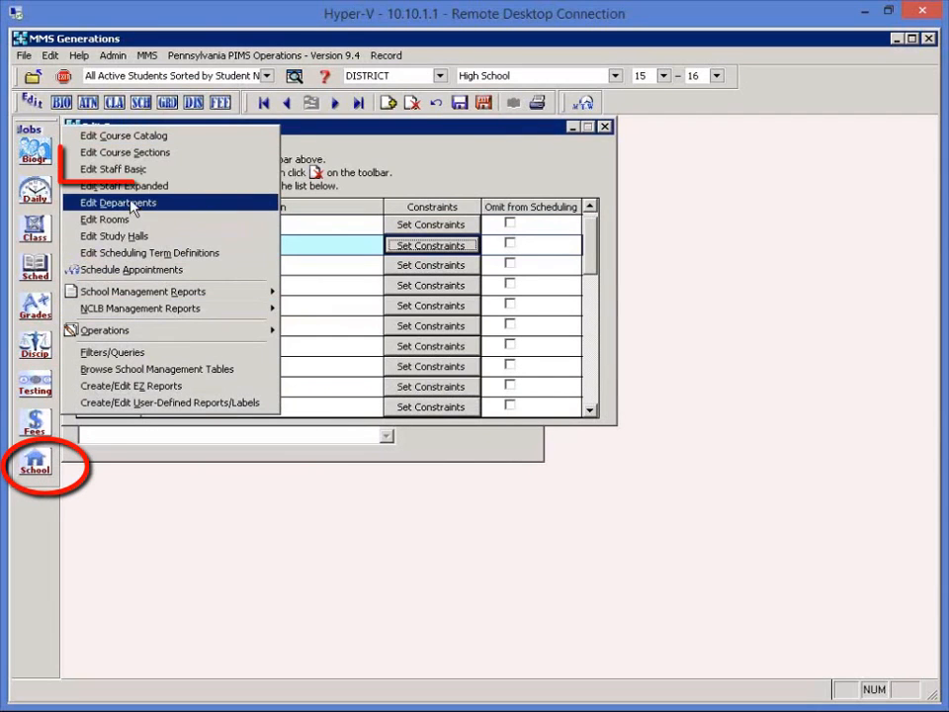
{"action": "left_click", "coordinate": [132, 170]}
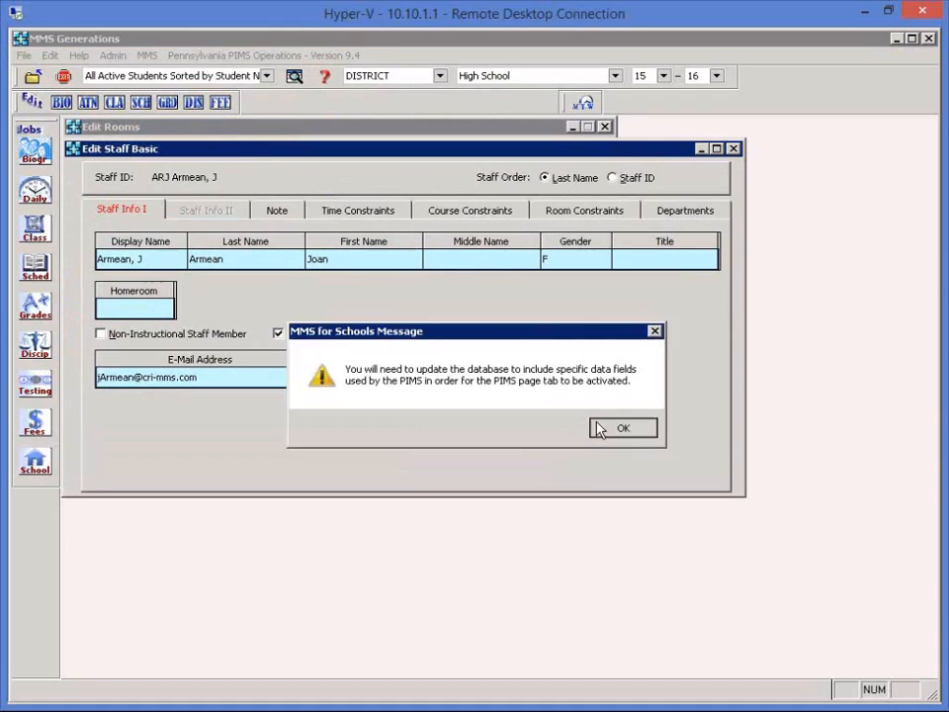
{"action": "left_click", "coordinate": [603, 428]}
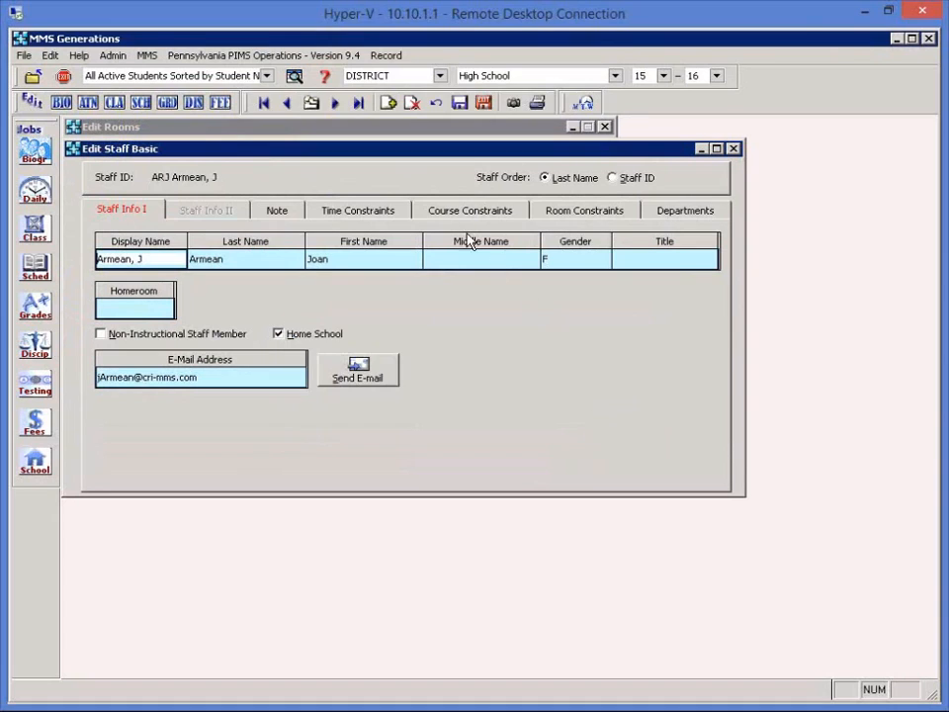
{"action": "left_click", "coordinate": [587, 217]}
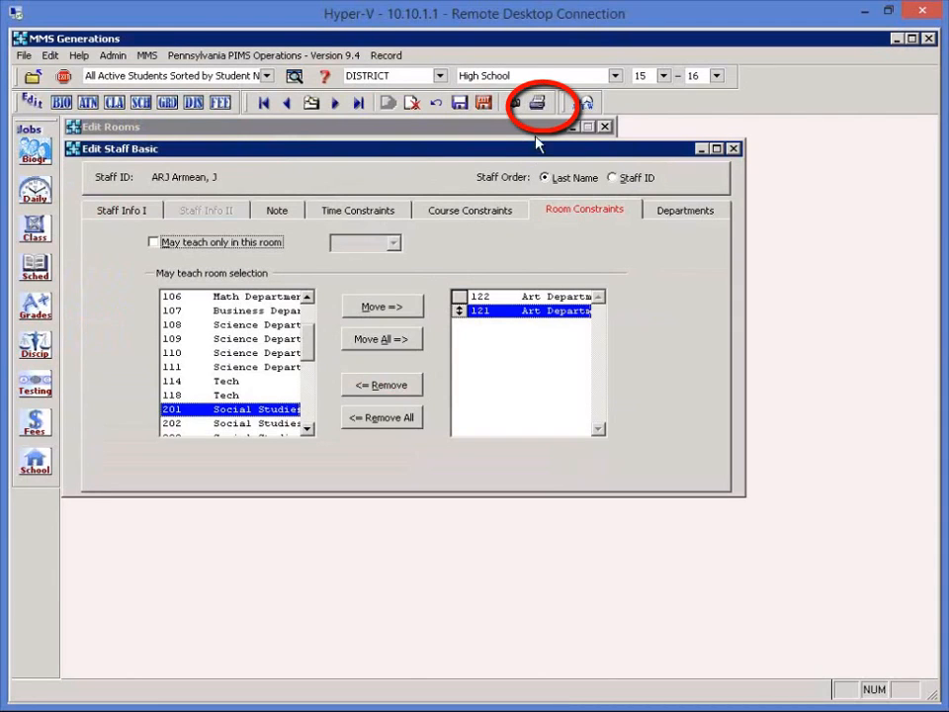
Choose the Teacher Scheduling Constraints Listing as the staff report, without starting a new page for each staff member.
{"action": "left_click", "coordinate": [536, 101]}
{"action": "left_click", "coordinate": [269, 209]}
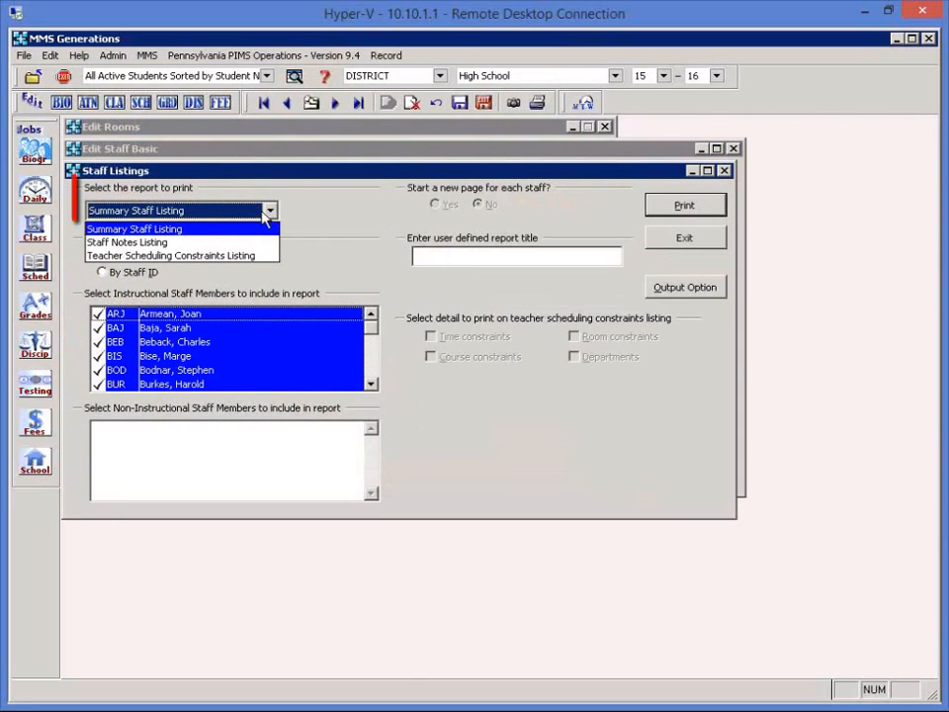
{"action": "left_click", "coordinate": [216, 257]}
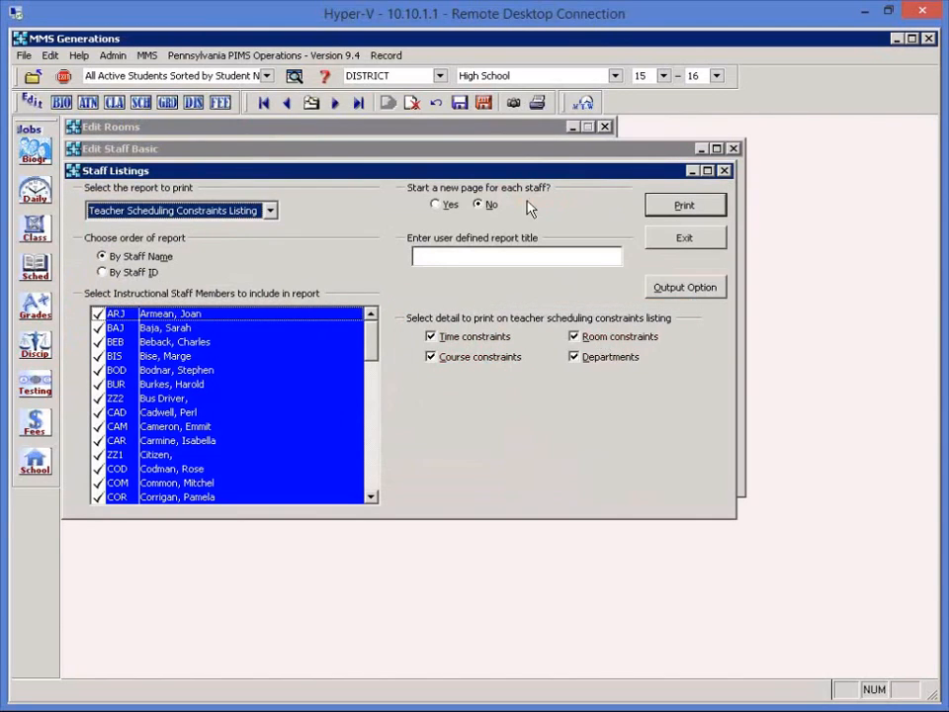
{"action": "left_click", "coordinate": [448, 206]}
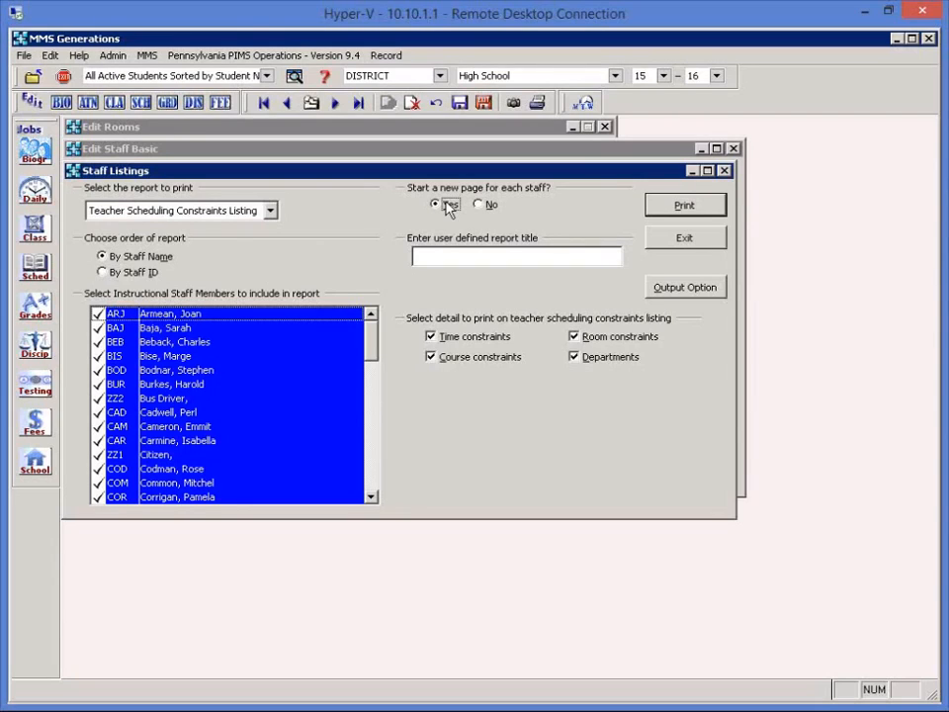
{"action": "left_click", "coordinate": [480, 207]}
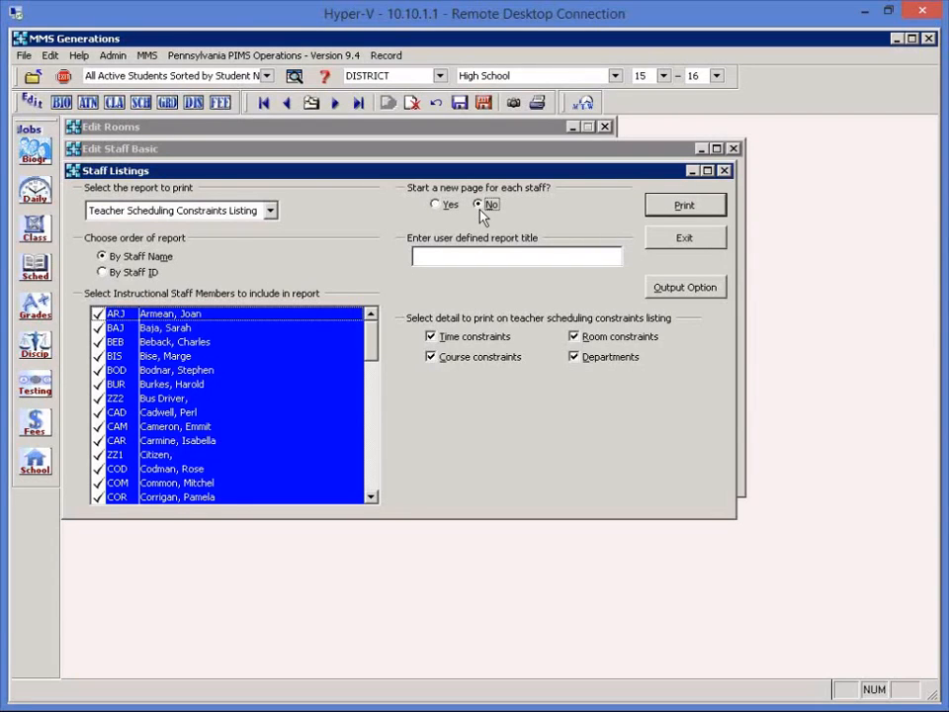
Limit the listing to the 4th, 9th, 13th and 14th instructional staff members and examine the enlarged report preview.
{"action": "left_click", "coordinate": [162, 355]}
{"action": "left_click", "coordinate": [185, 428]}
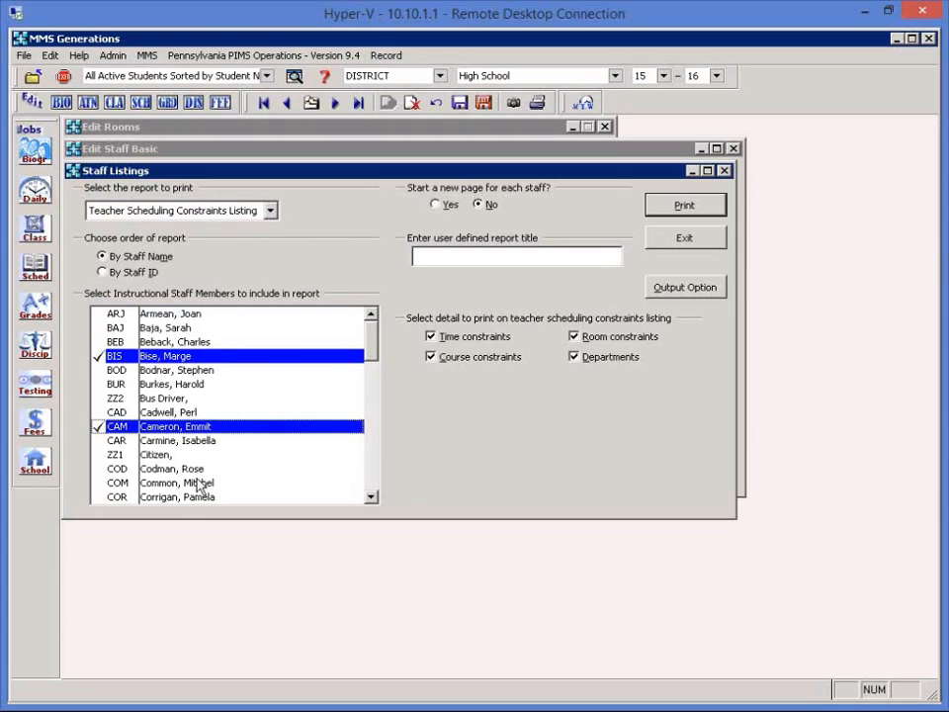
{"action": "left_click", "coordinate": [193, 483]}
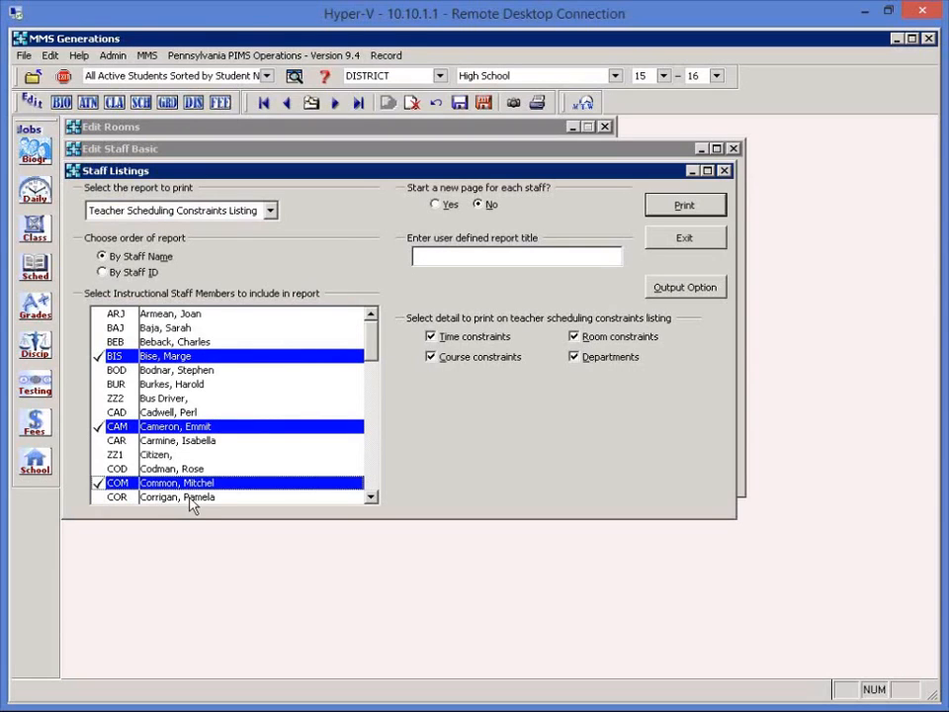
{"action": "left_click", "coordinate": [186, 496]}
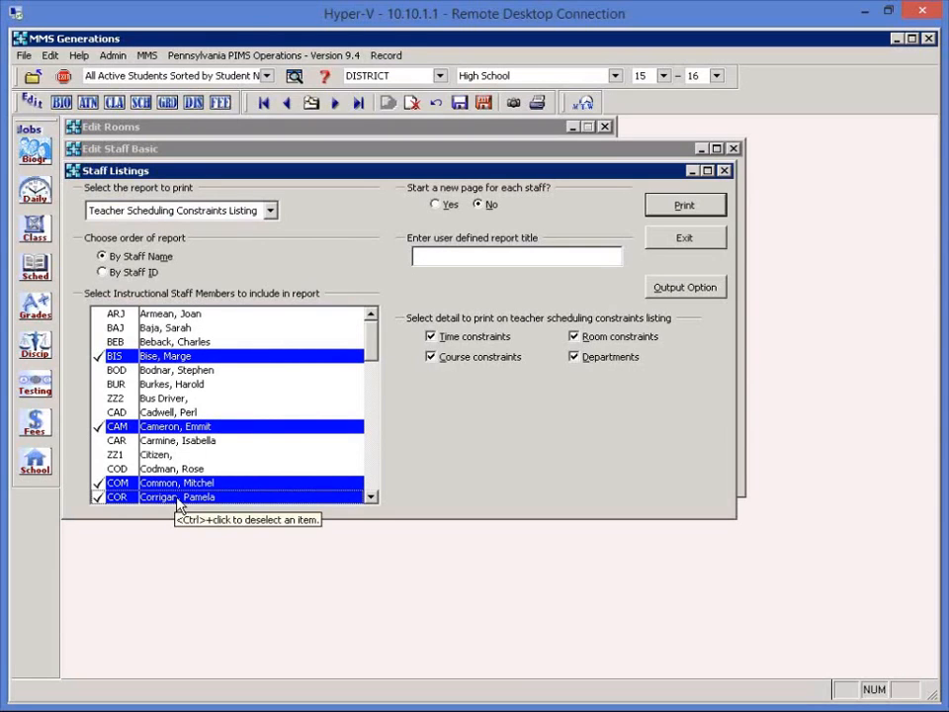
{"action": "left_click", "coordinate": [695, 207]}
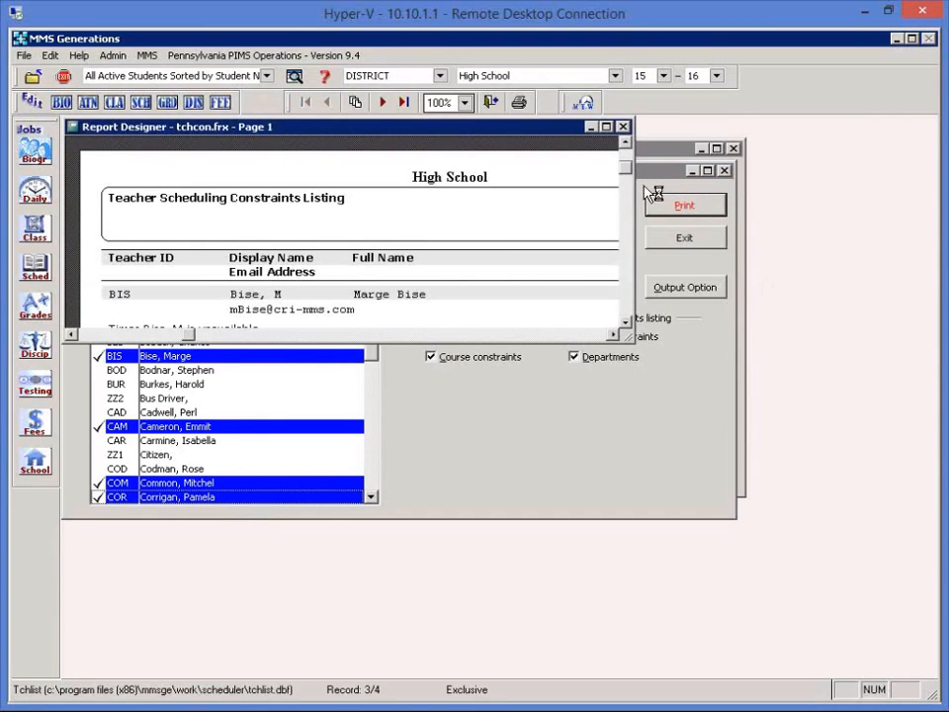
{"action": "left_click", "coordinate": [606, 126]}
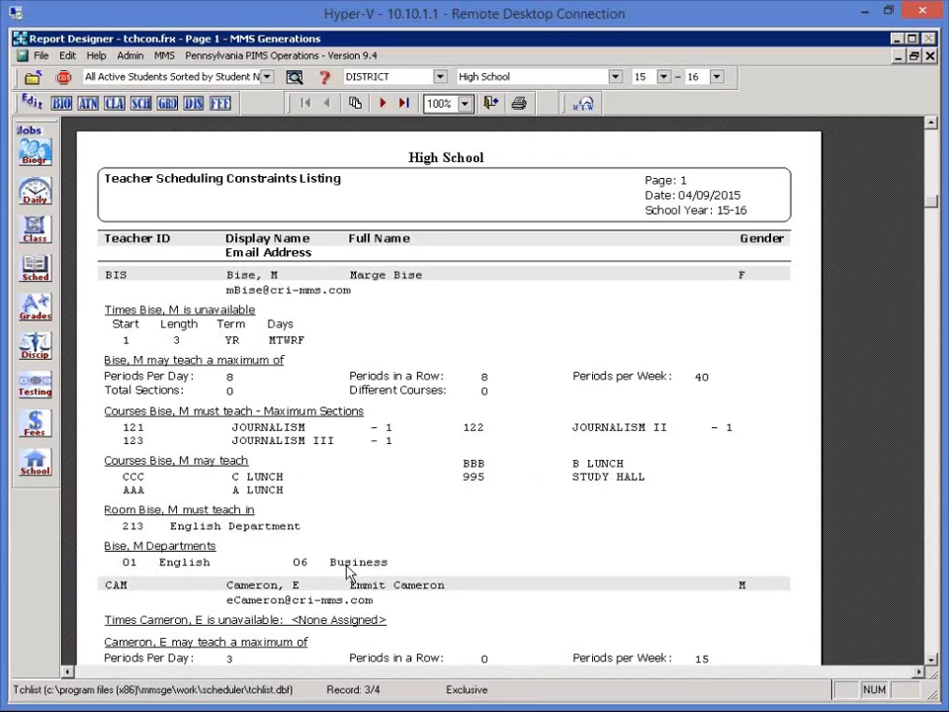
{"action": "scroll", "coordinate": [346, 572], "scroll_direction": "down", "scroll_amount": 5}
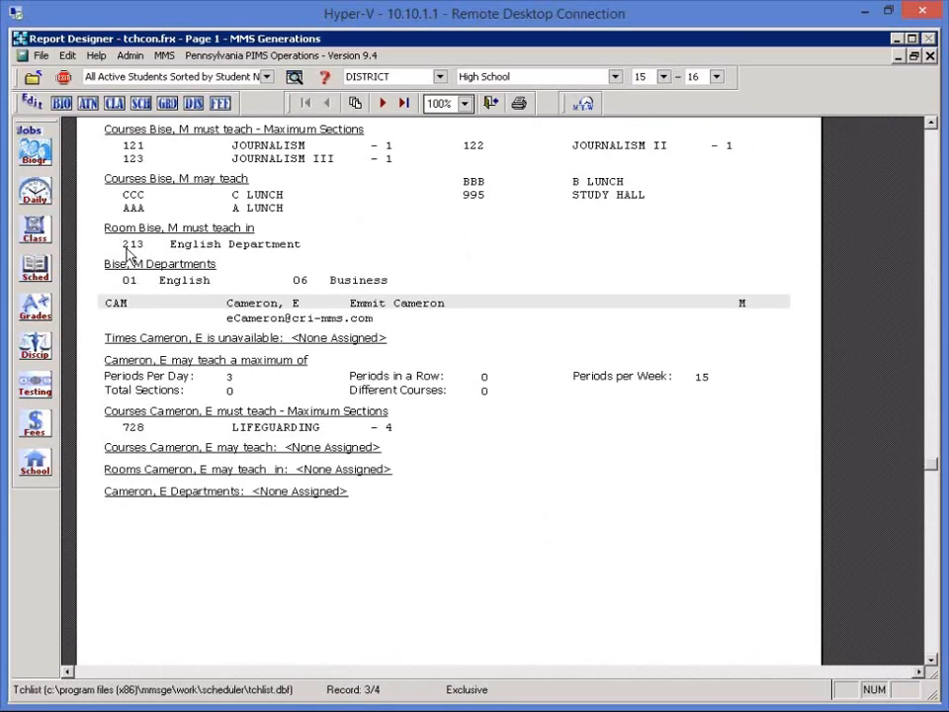
Leave the teacher constraints preview, return to the room records and produce an enlarged Room Listing preview for room 213 only.
{"action": "left_click", "coordinate": [491, 103]}
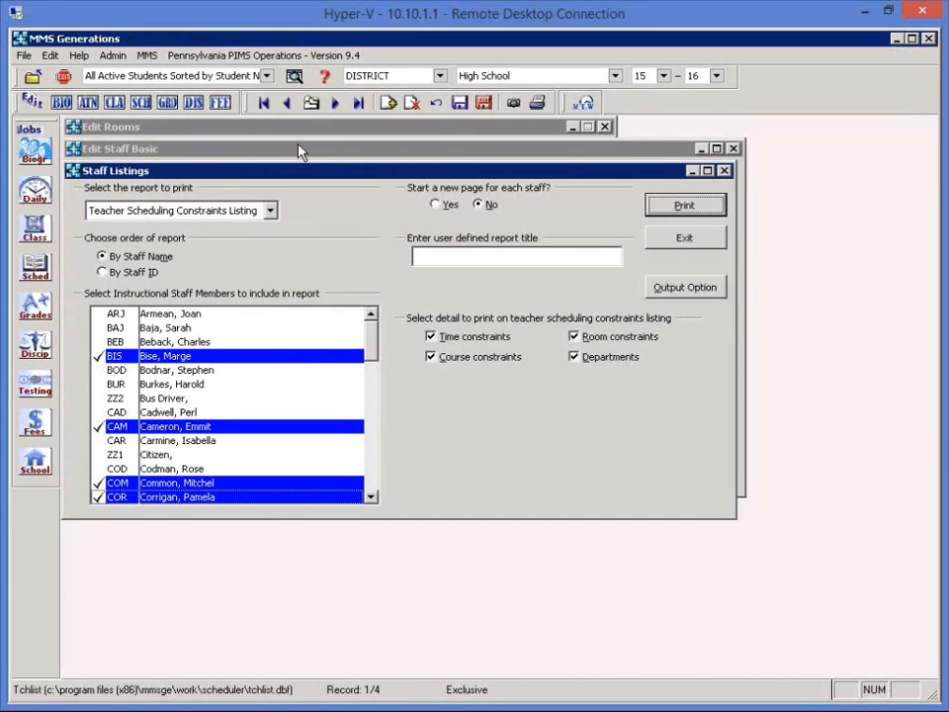
{"action": "double_click", "coordinate": [296, 129]}
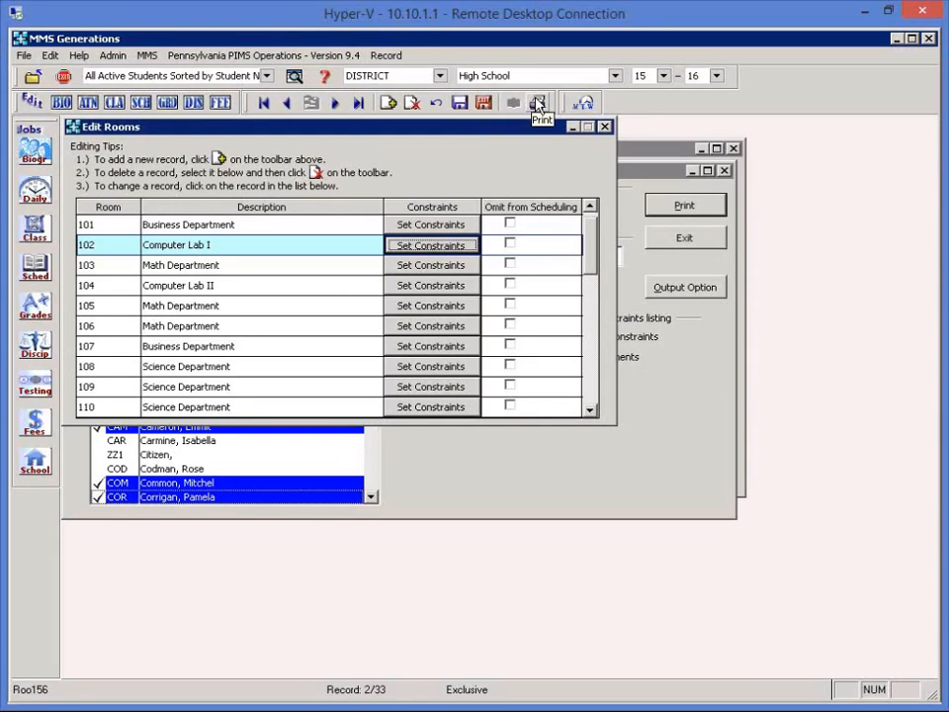
{"action": "left_click", "coordinate": [537, 102]}
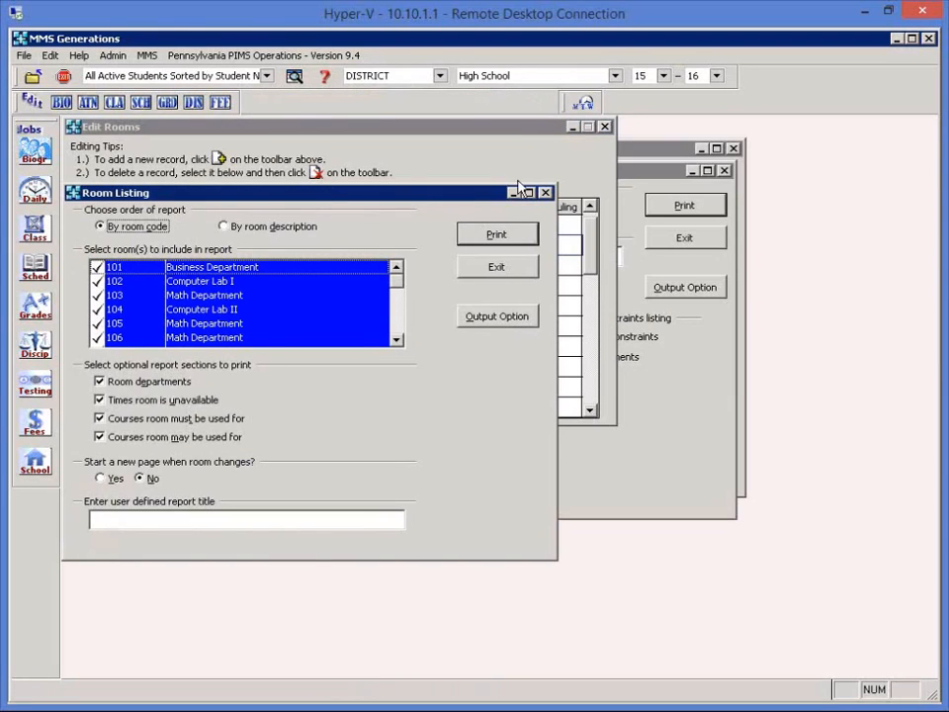
{"action": "scroll", "coordinate": [400, 335], "scroll_direction": "down", "scroll_amount": 2}
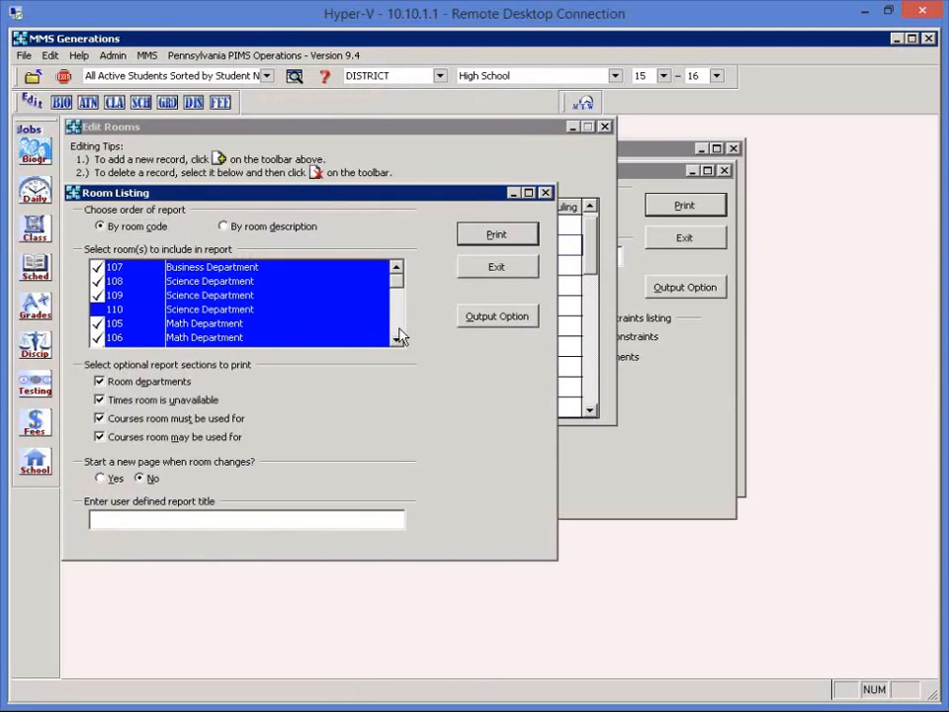
{"action": "left_click", "coordinate": [394, 324]}
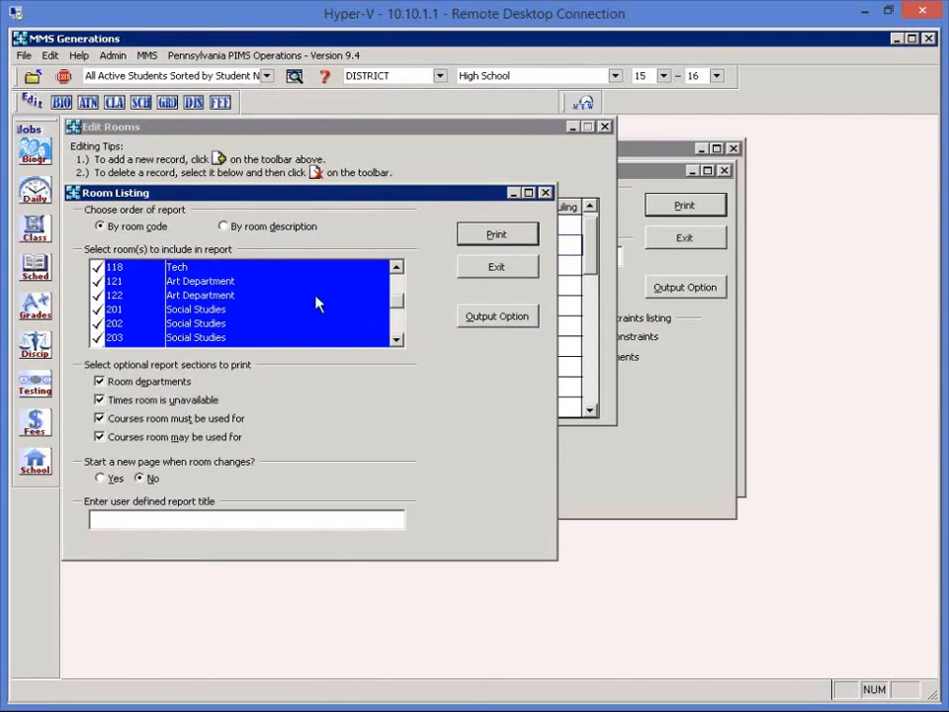
{"action": "left_click", "coordinate": [396, 326]}
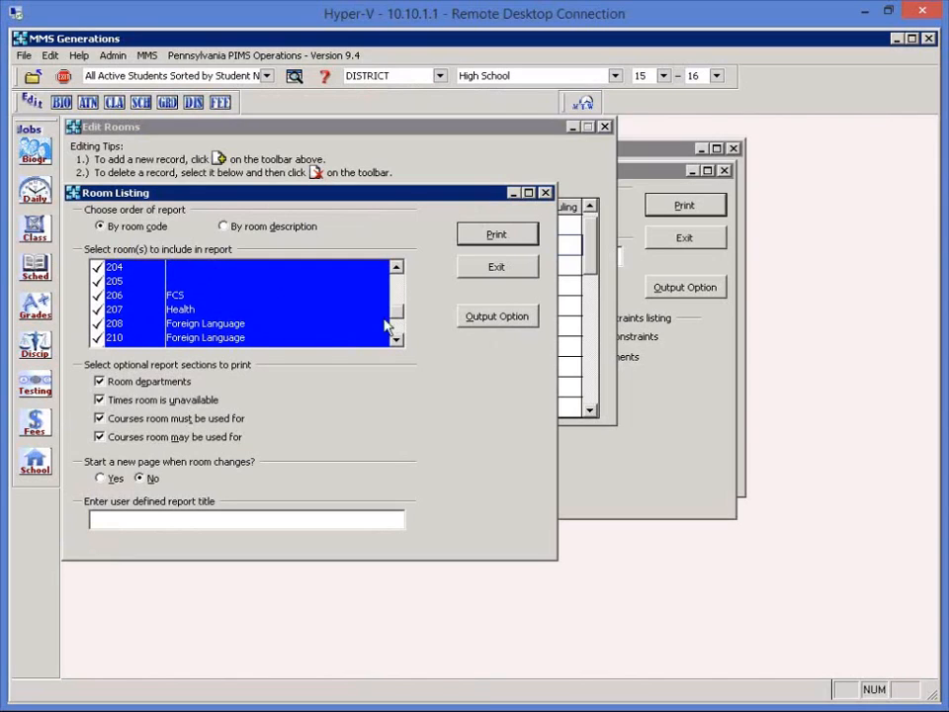
{"action": "left_click", "coordinate": [395, 330]}
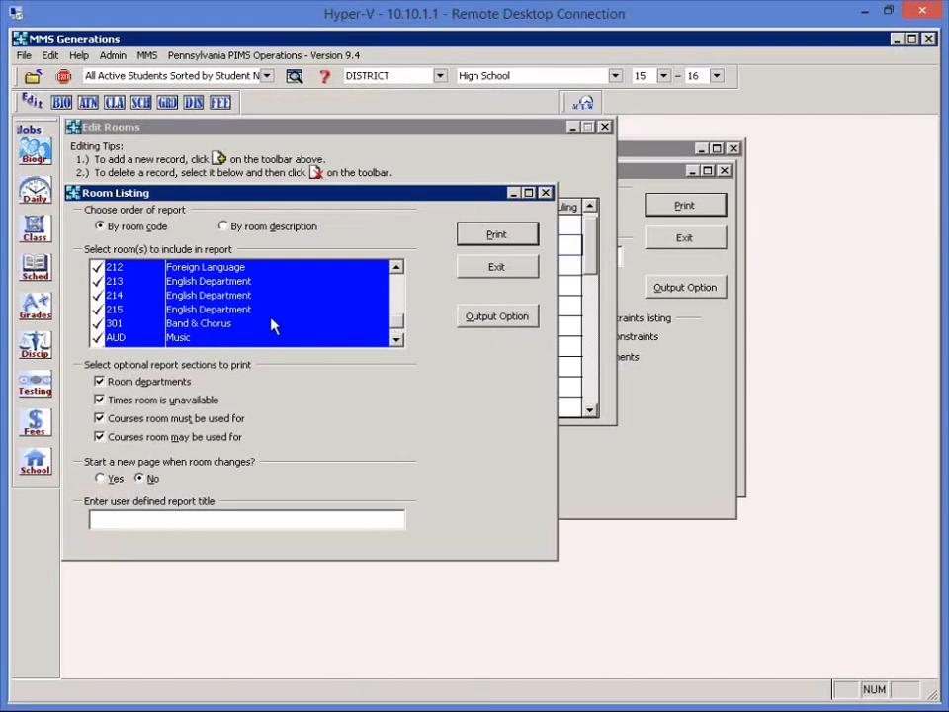
{"action": "left_click", "coordinate": [238, 284]}
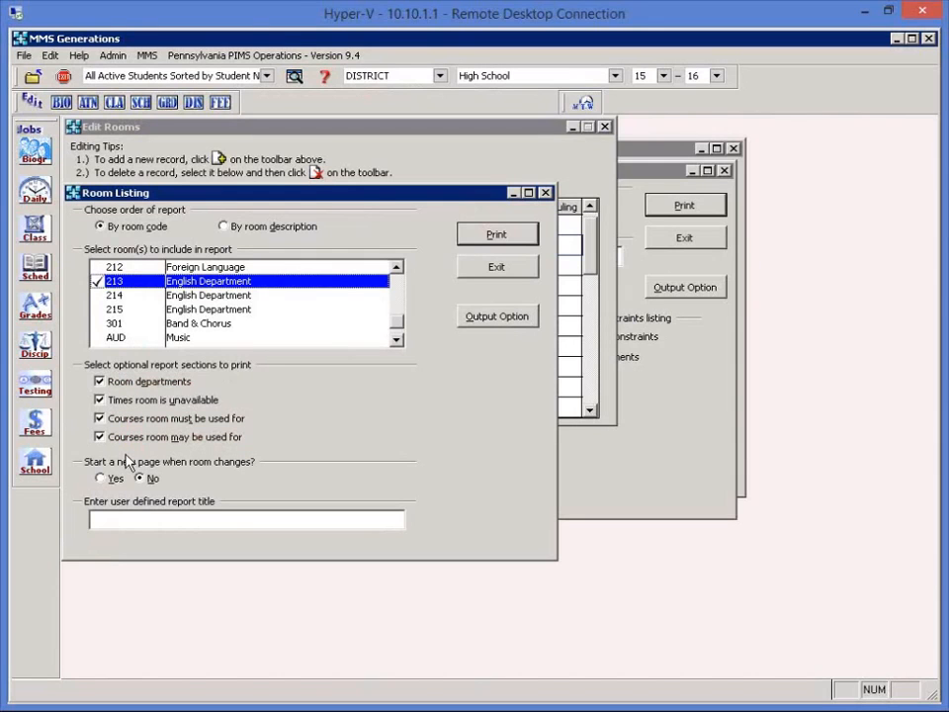
{"action": "left_click", "coordinate": [493, 234]}
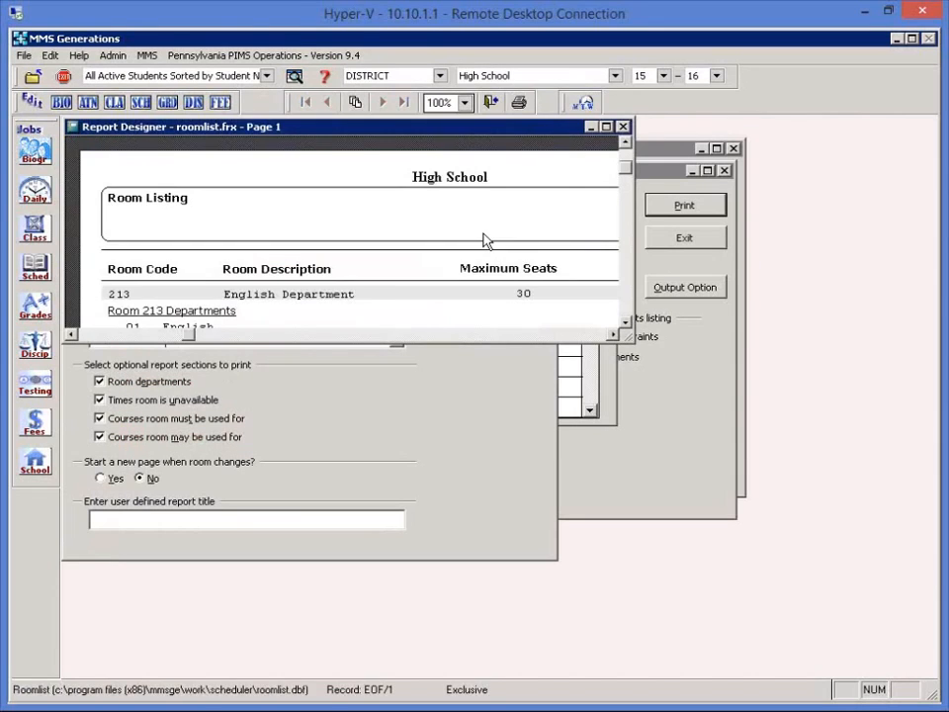
{"action": "left_click", "coordinate": [606, 127]}
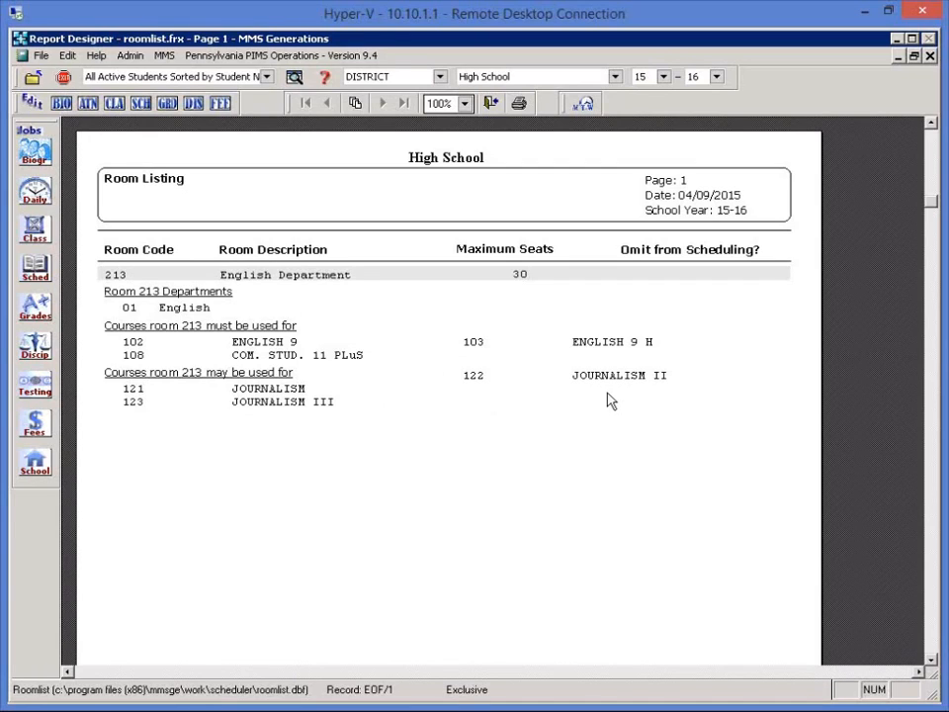
Close the room listing preview and its setup, the room records, the staff listings and the basic staff records.
{"action": "left_click", "coordinate": [491, 102]}
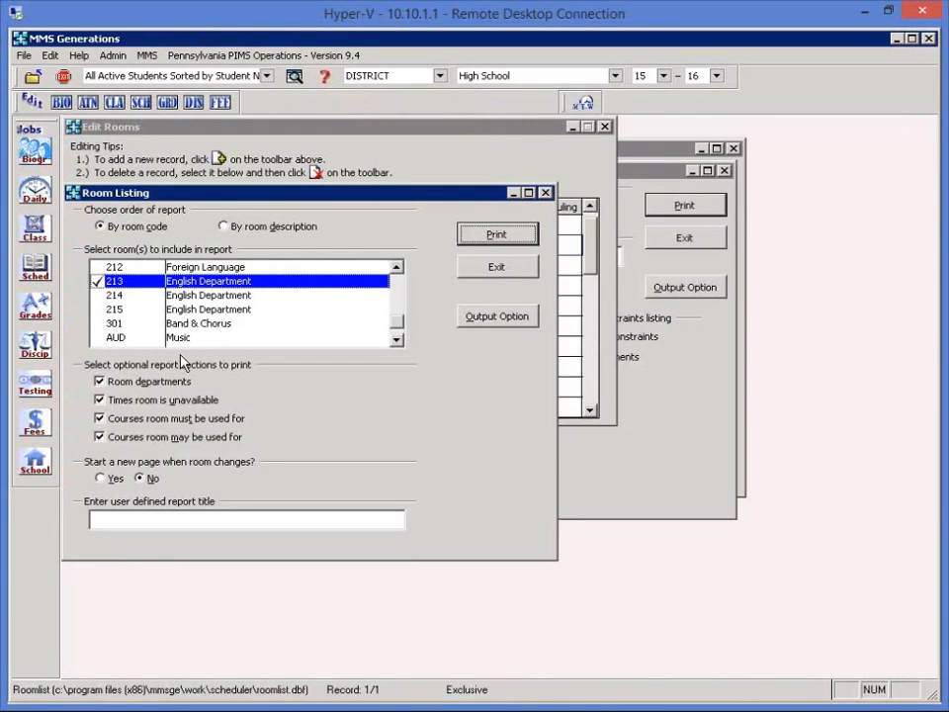
{"action": "left_click", "coordinate": [497, 274]}
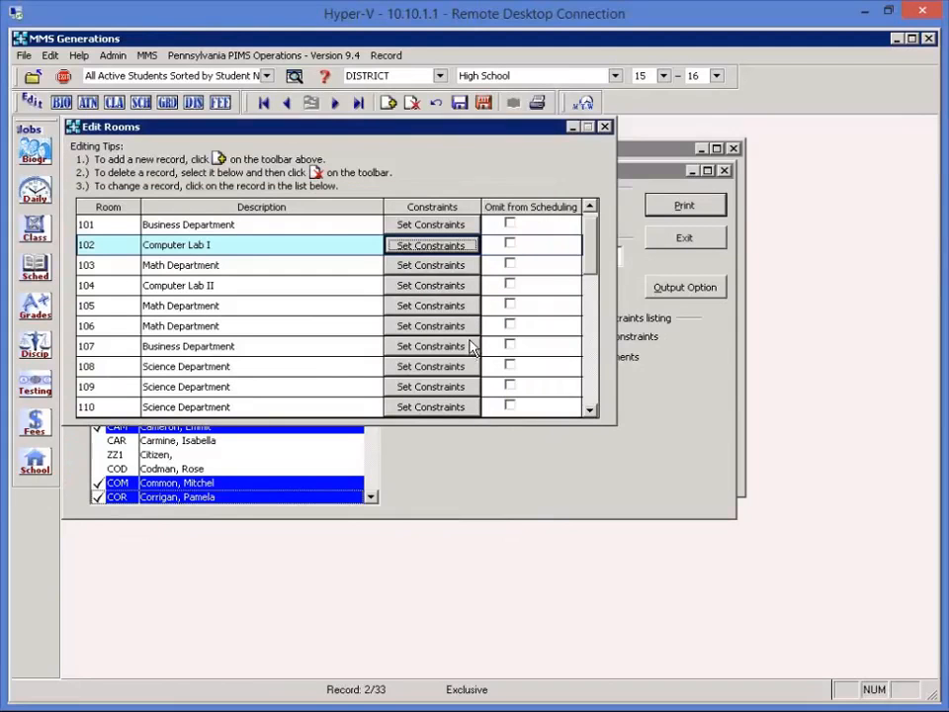
{"action": "left_click", "coordinate": [484, 103]}
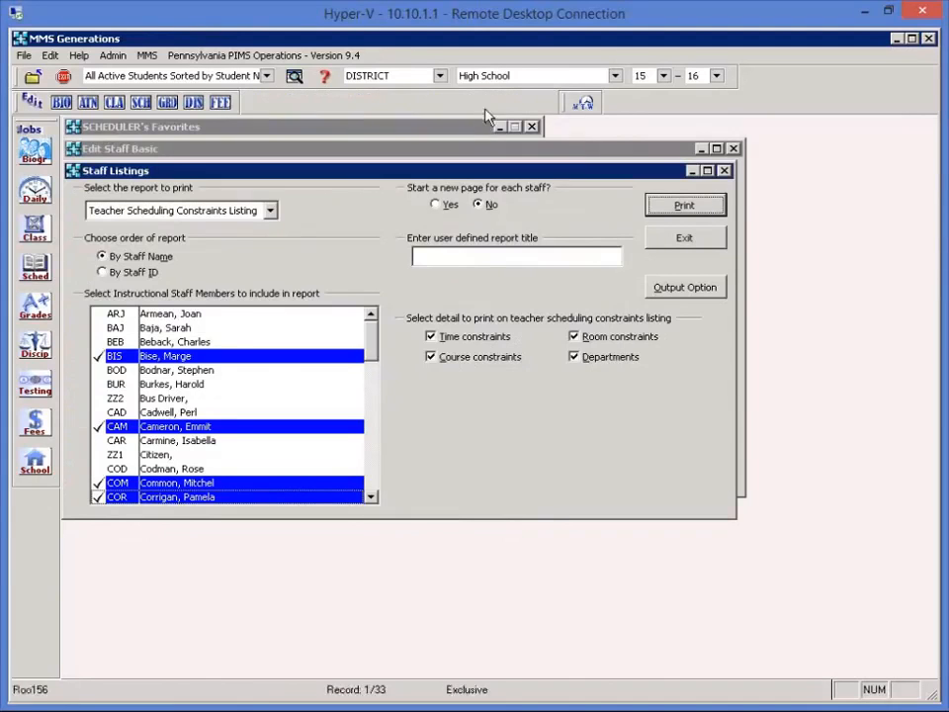
{"action": "left_click", "coordinate": [689, 242]}
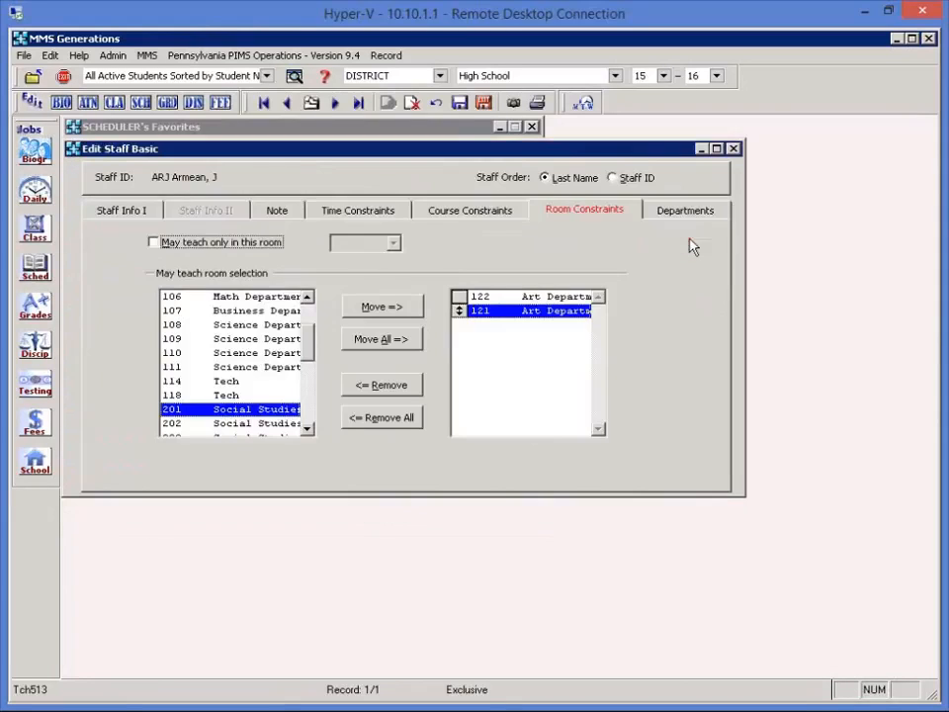
{"action": "left_click", "coordinate": [481, 101]}
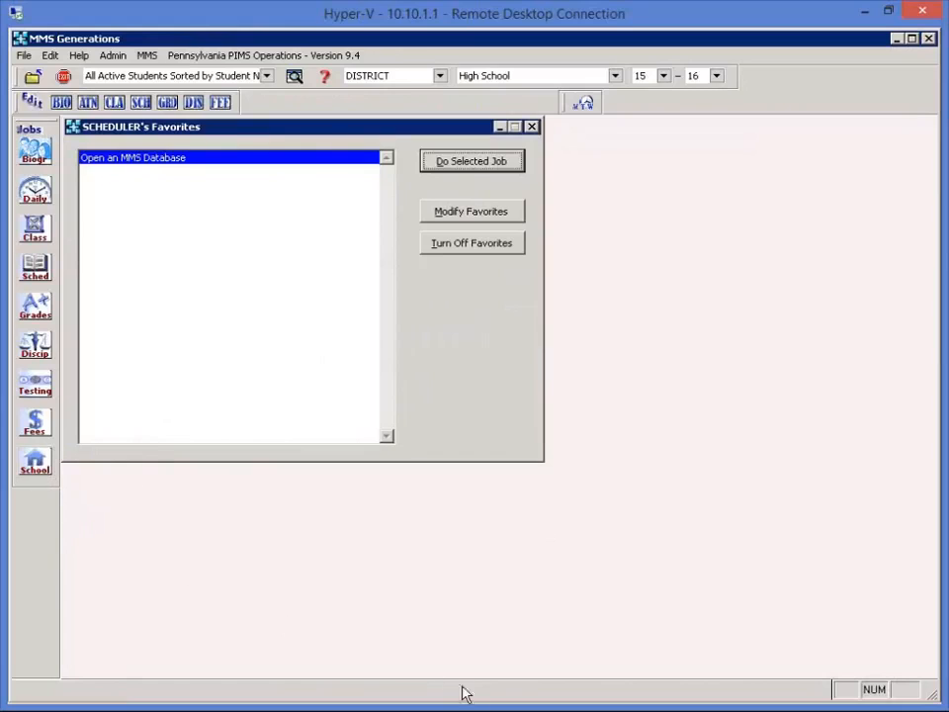
Set up a Course Sequencing Listing from the school management reports that includes only sequenced courses.
{"action": "left_click", "coordinate": [38, 464]}
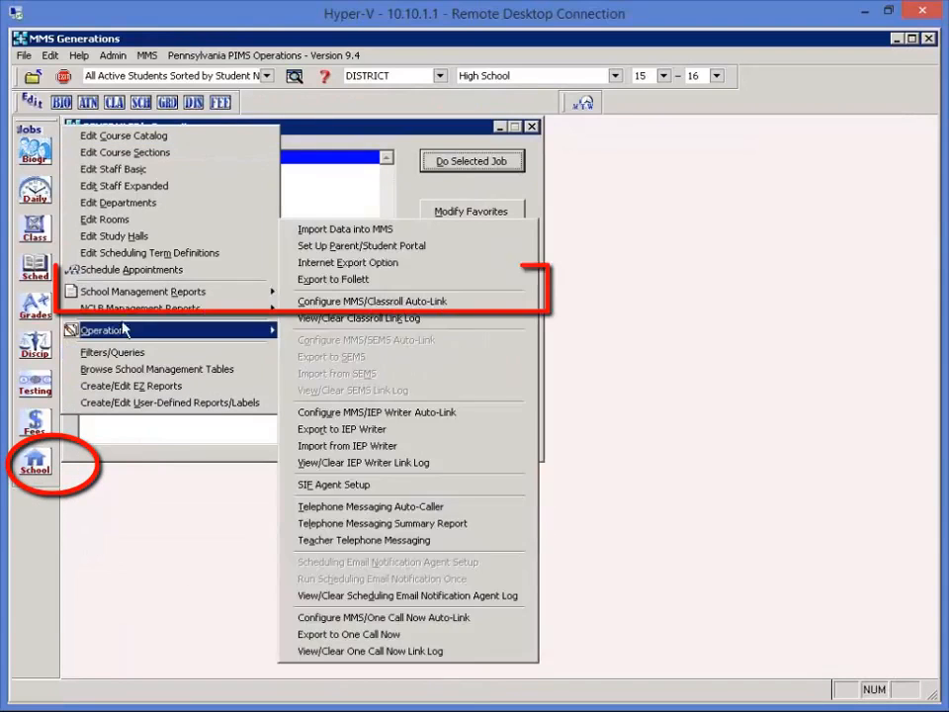
{"action": "mouse_move", "coordinate": [124, 295]}
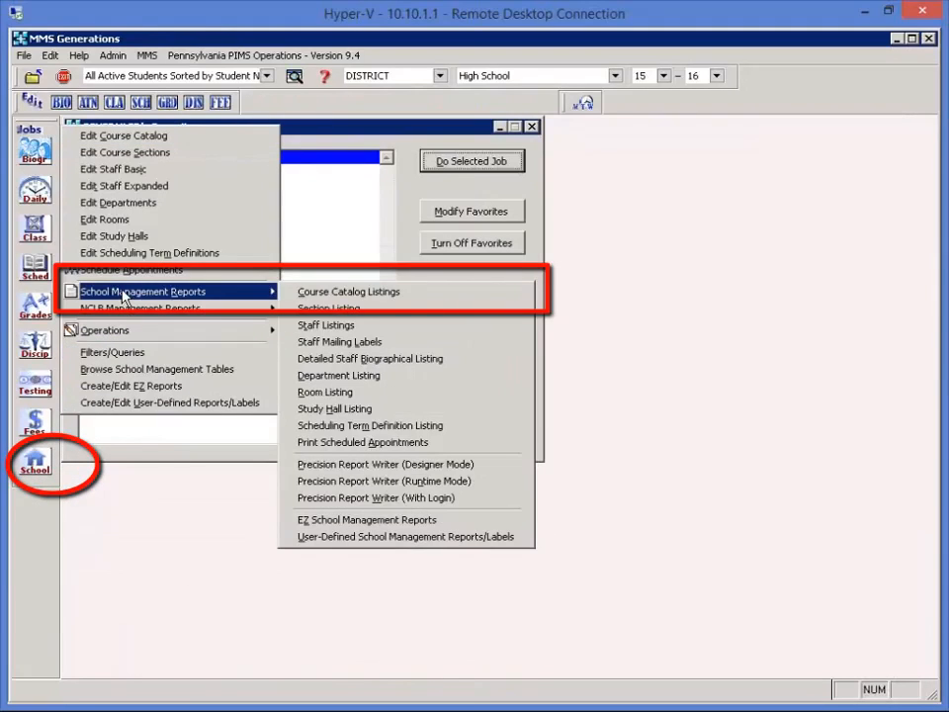
{"action": "left_click", "coordinate": [381, 295]}
{"action": "left_click", "coordinate": [182, 162]}
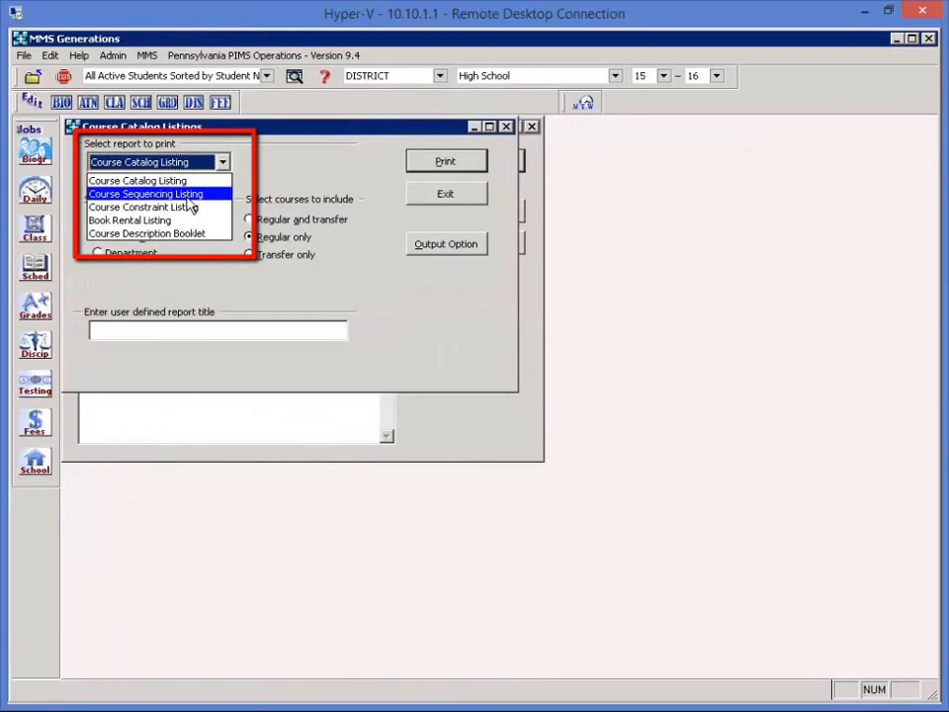
{"action": "left_click", "coordinate": [188, 196]}
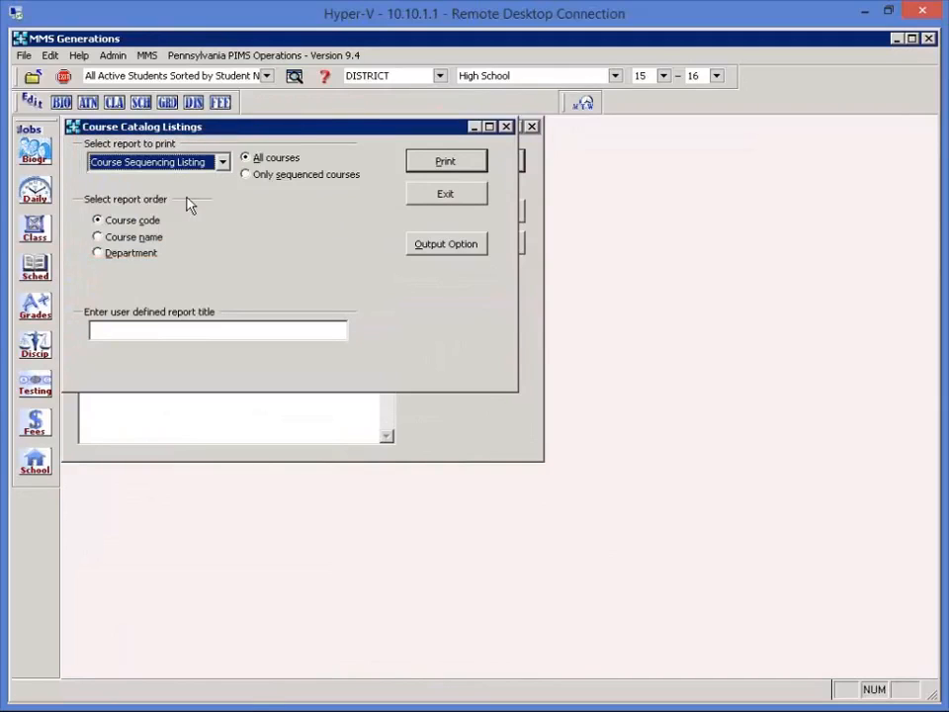
{"action": "left_click", "coordinate": [245, 176]}
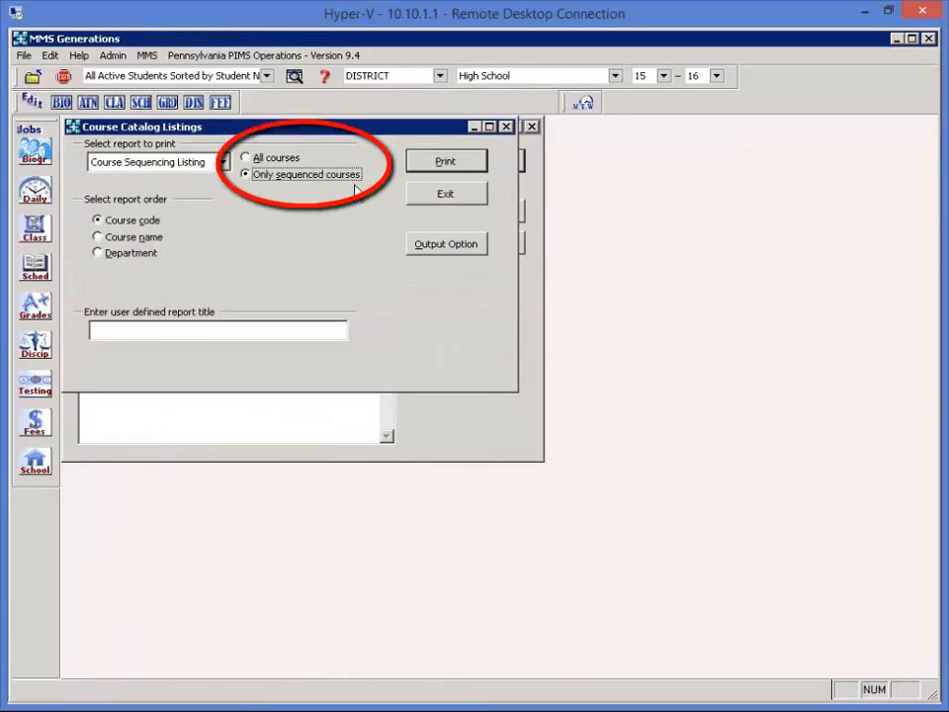
Examine the enlarged Course Sequencing Listing preview, then exit the preview and the course catalog listings.
{"action": "left_click", "coordinate": [469, 161]}
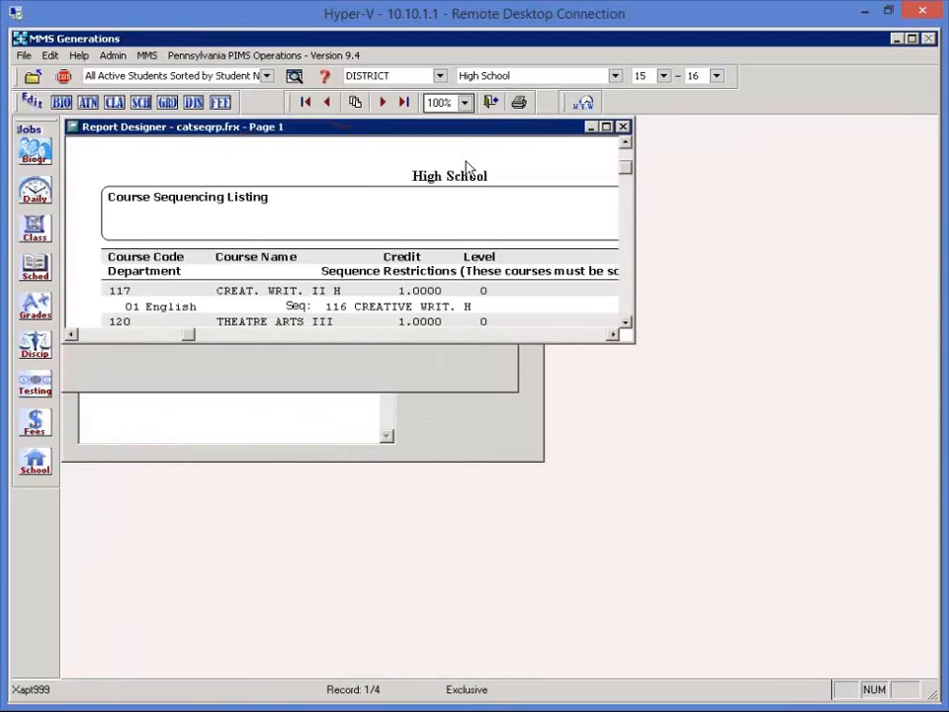
{"action": "left_click", "coordinate": [606, 128]}
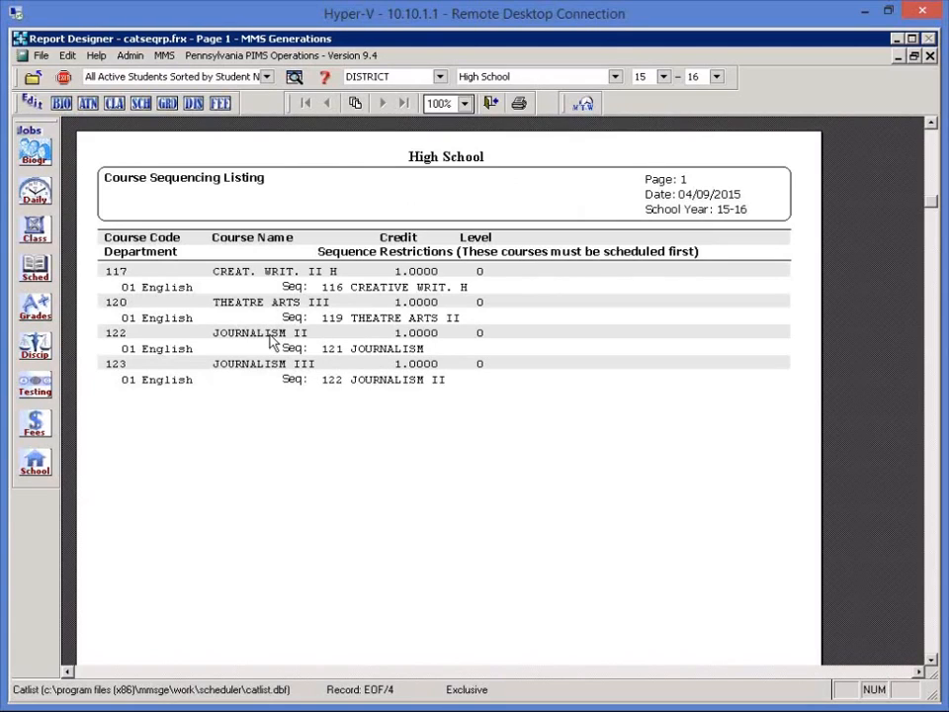
{"action": "left_click", "coordinate": [490, 103]}
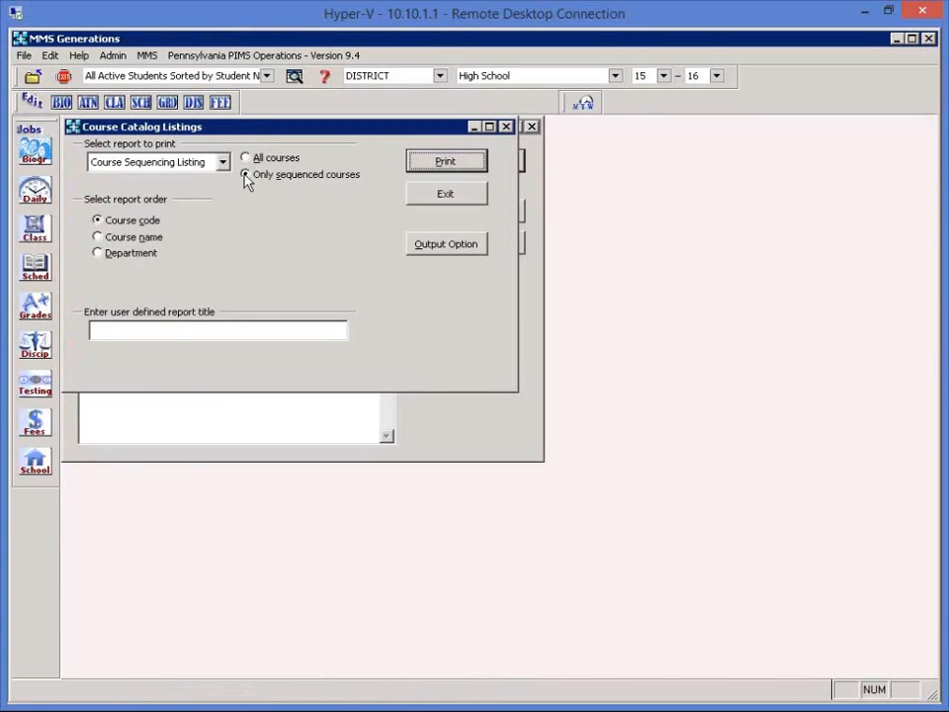
{"action": "left_click", "coordinate": [415, 192]}
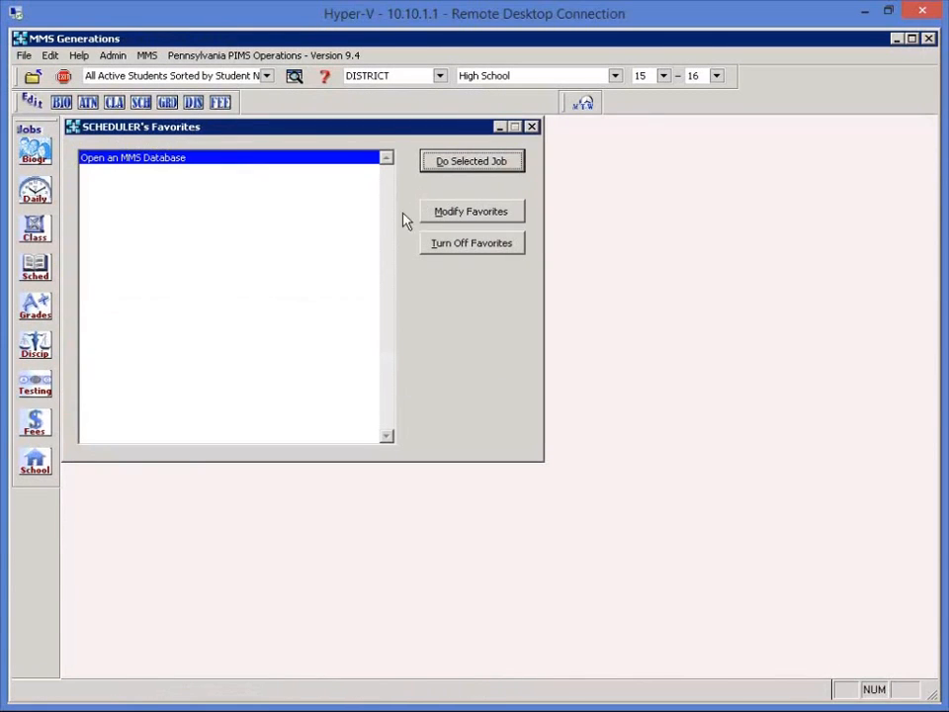
Choose the Course Constraint Listing among the course catalog listings and produce its enlarged report preview.
{"action": "left_click", "coordinate": [35, 463]}
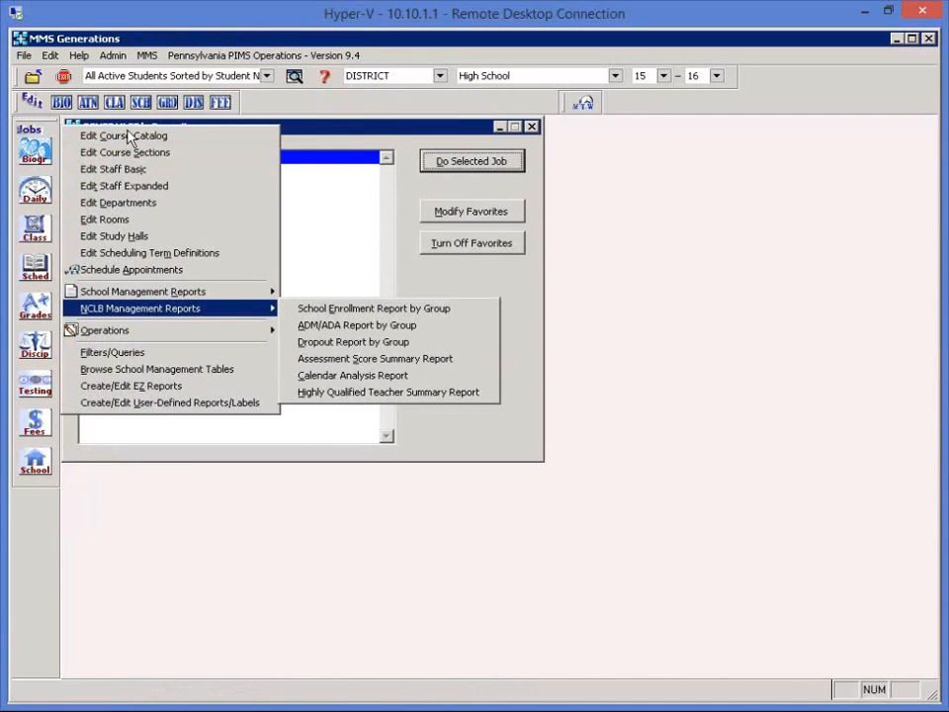
{"action": "mouse_move", "coordinate": [221, 293]}
{"action": "left_click", "coordinate": [367, 293]}
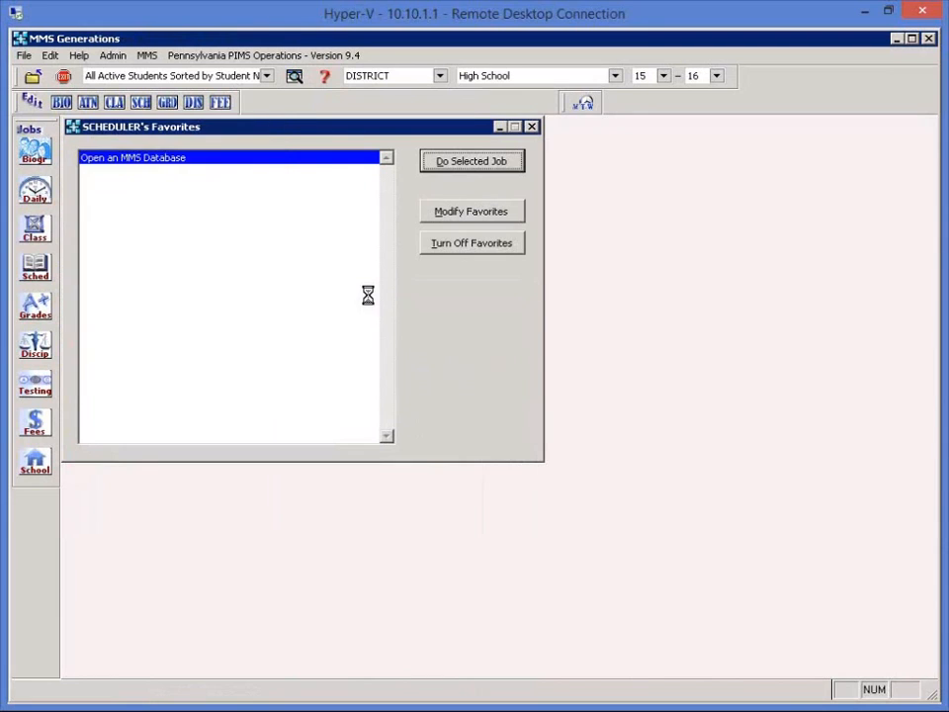
{"action": "left_click", "coordinate": [188, 163]}
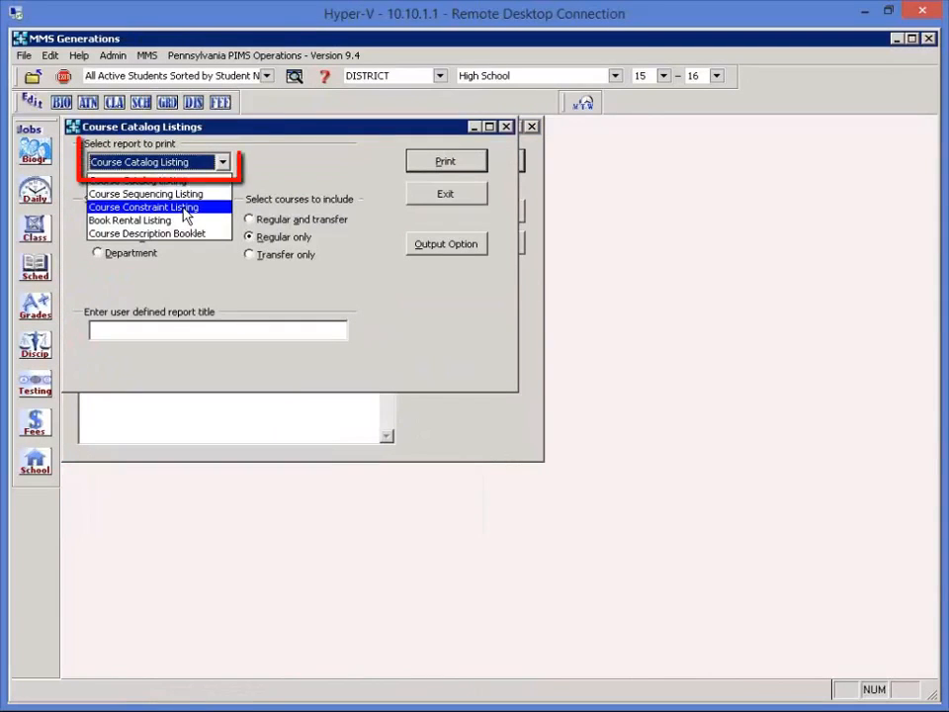
{"action": "left_click", "coordinate": [185, 210]}
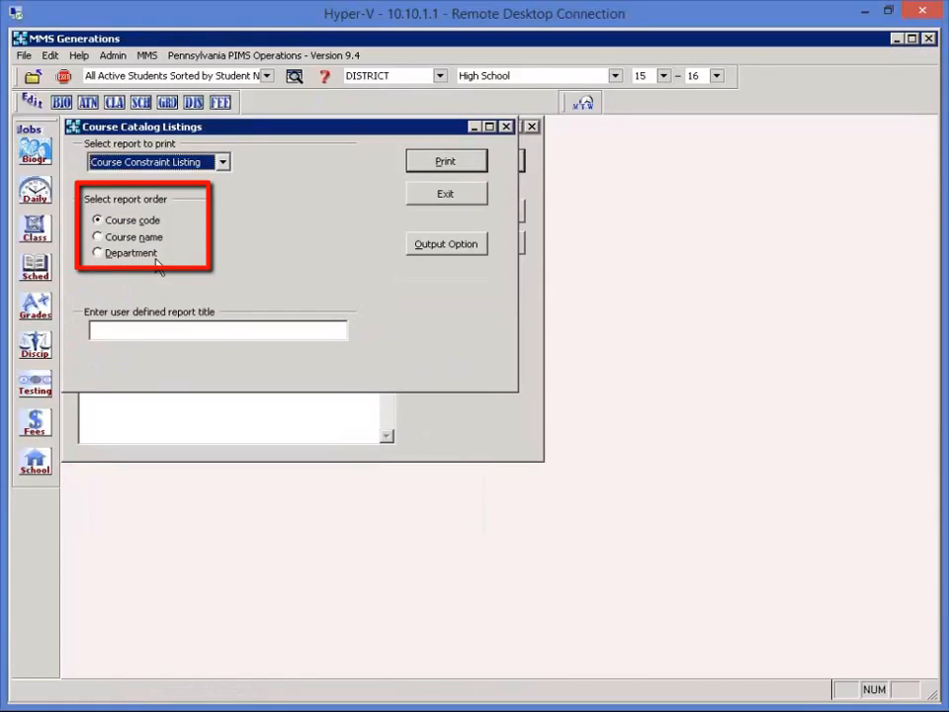
{"action": "left_click", "coordinate": [439, 161]}
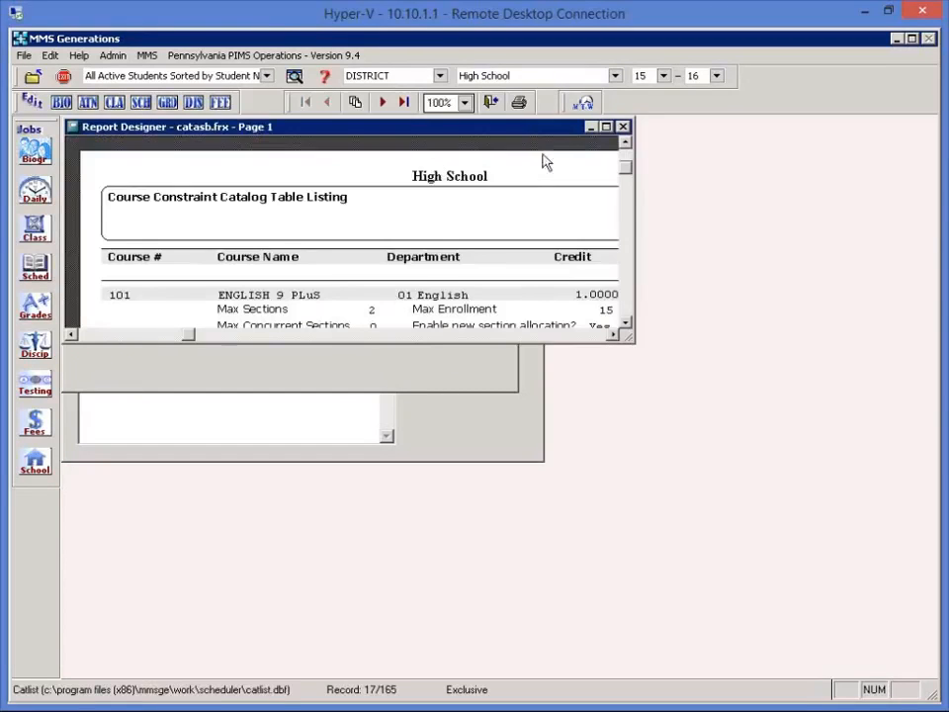
{"action": "left_click", "coordinate": [607, 126]}
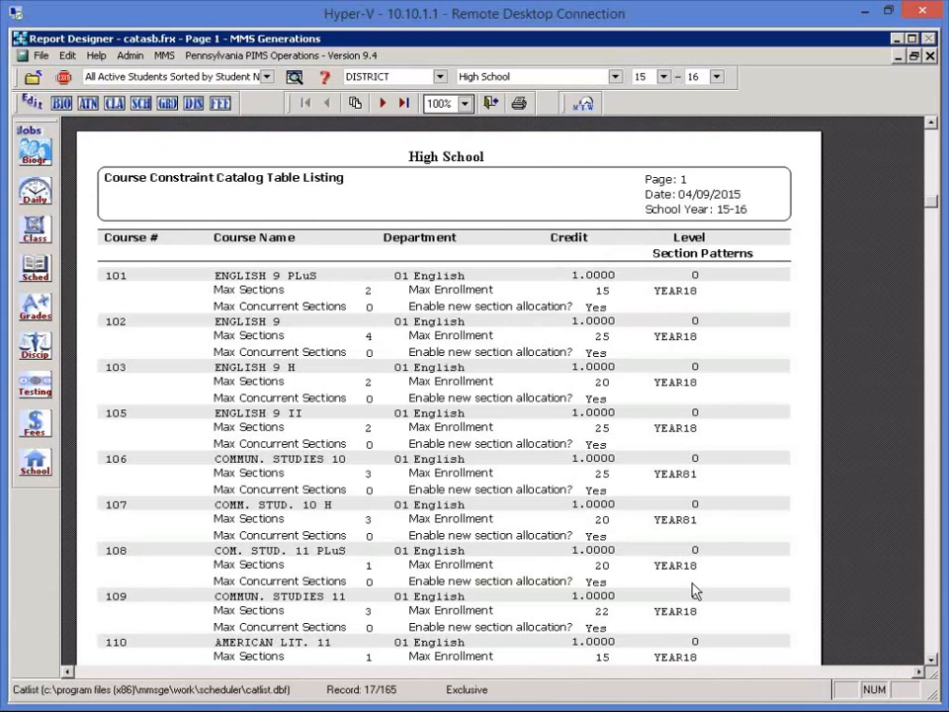
Switch to the MMS Staff Portal in Internet Explorer and generate the Course Constraint Listing from the Course Catalog Listings.
{"action": "mouse_move", "coordinate": [674, 708]}
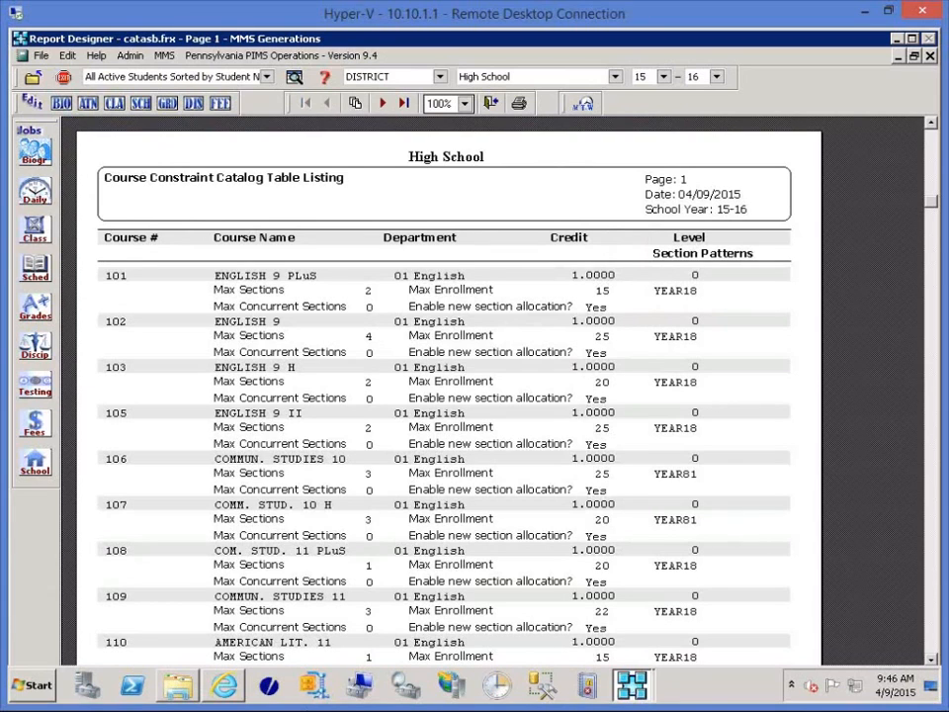
{"action": "left_click", "coordinate": [224, 687]}
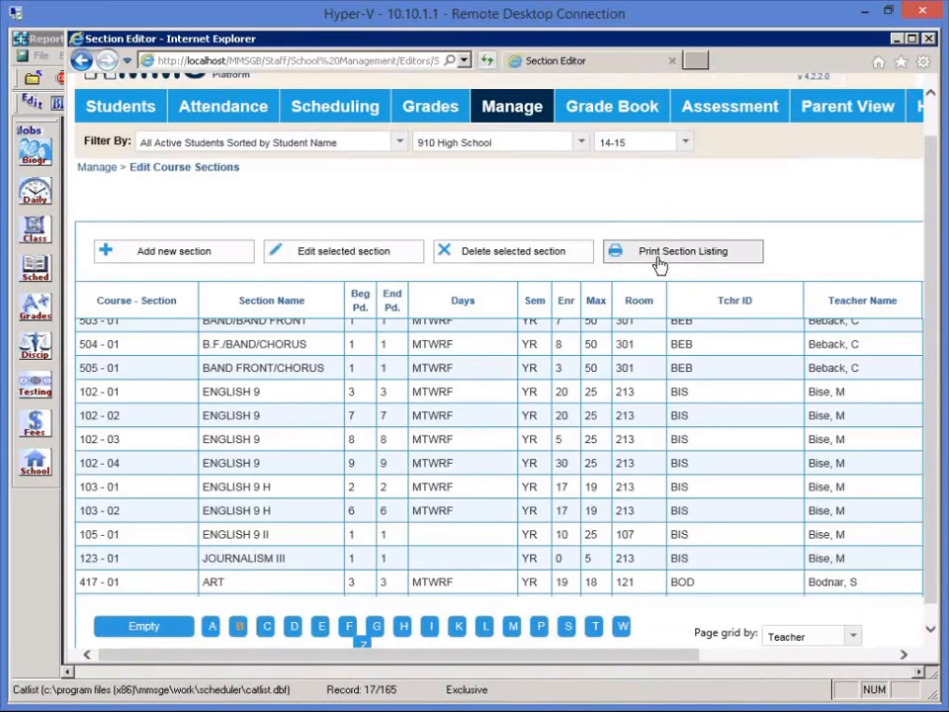
{"action": "left_click", "coordinate": [524, 111]}
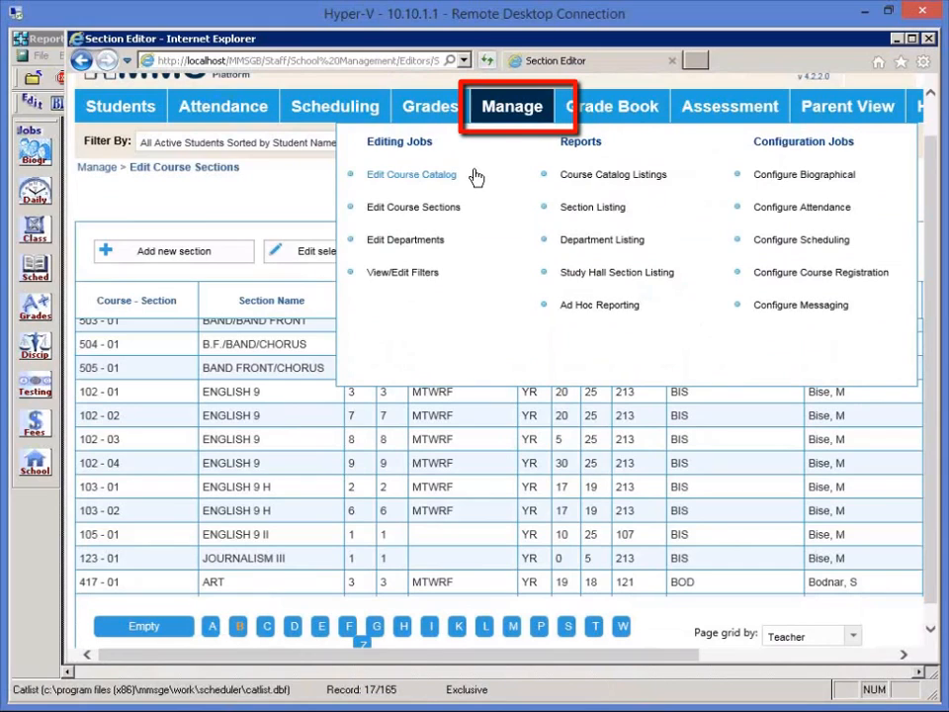
{"action": "left_click", "coordinate": [620, 178]}
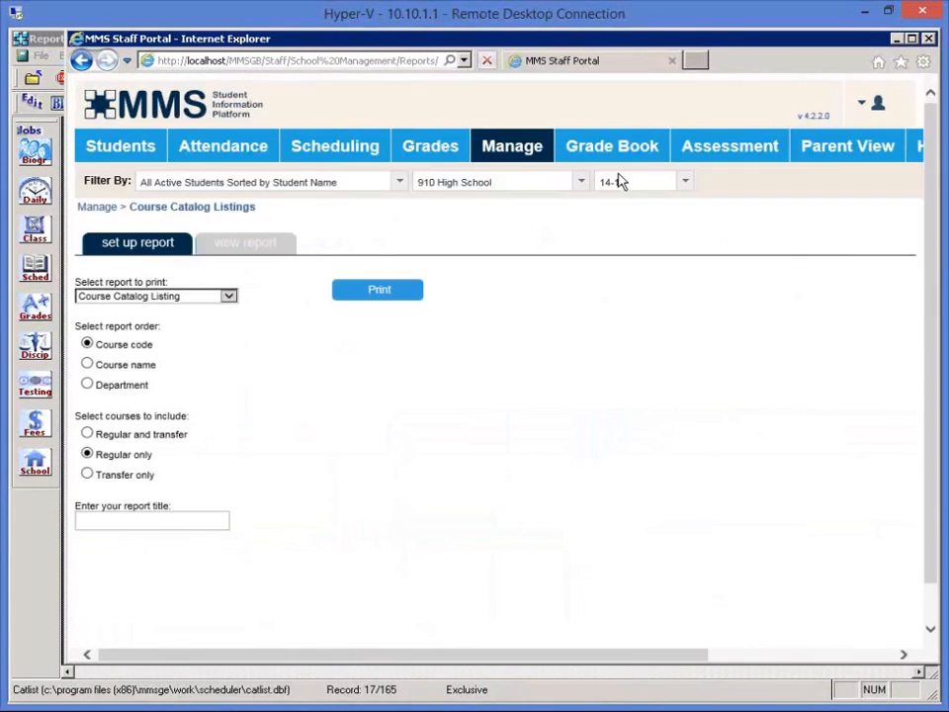
{"action": "left_click", "coordinate": [206, 296]}
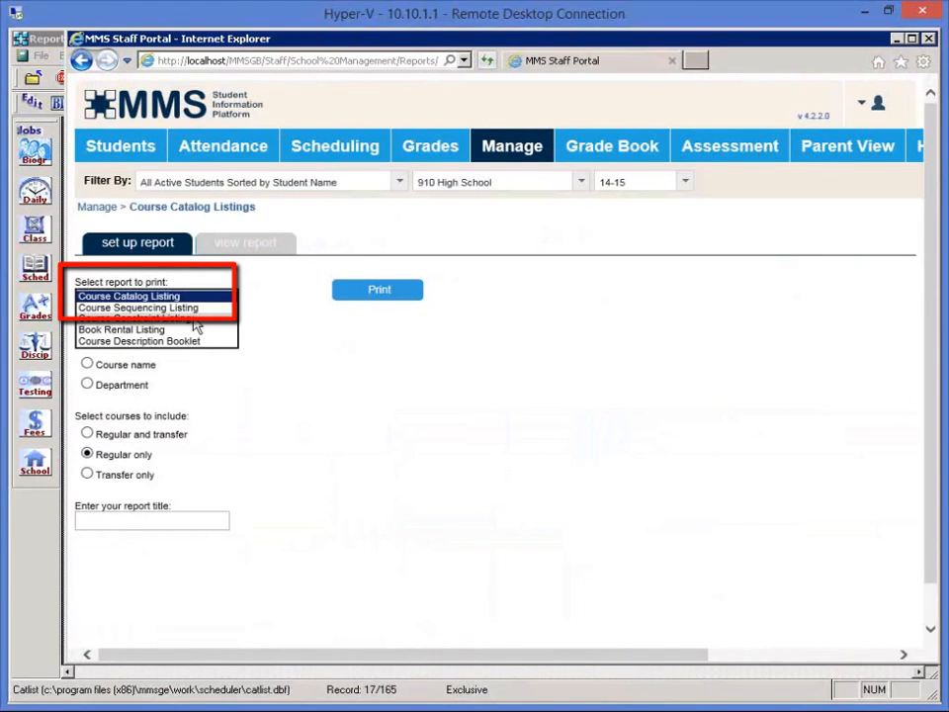
{"action": "left_click", "coordinate": [196, 323]}
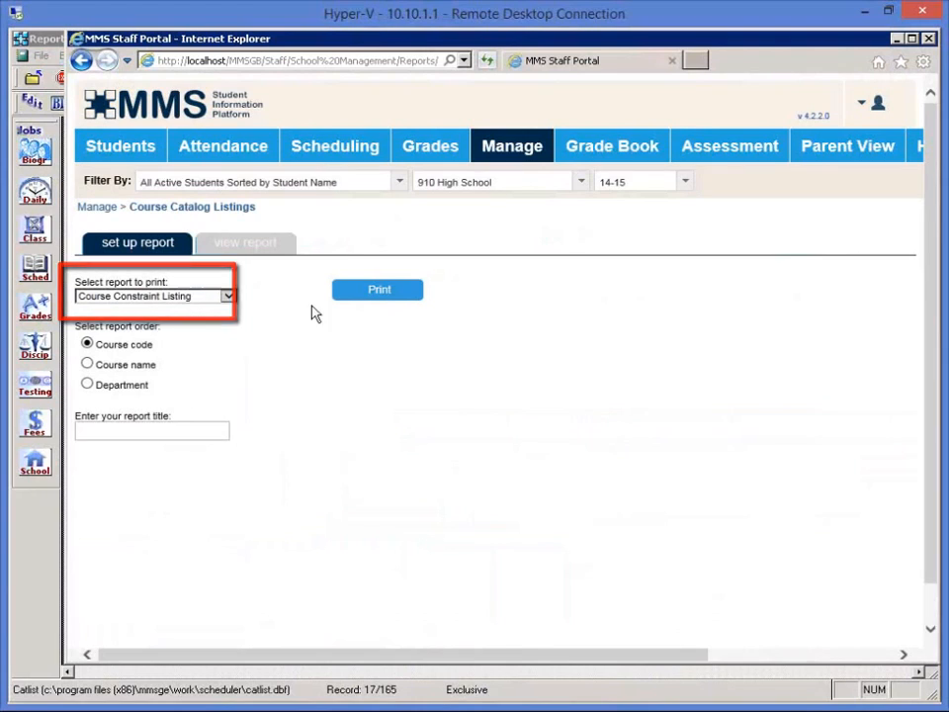
{"action": "left_click", "coordinate": [365, 297]}
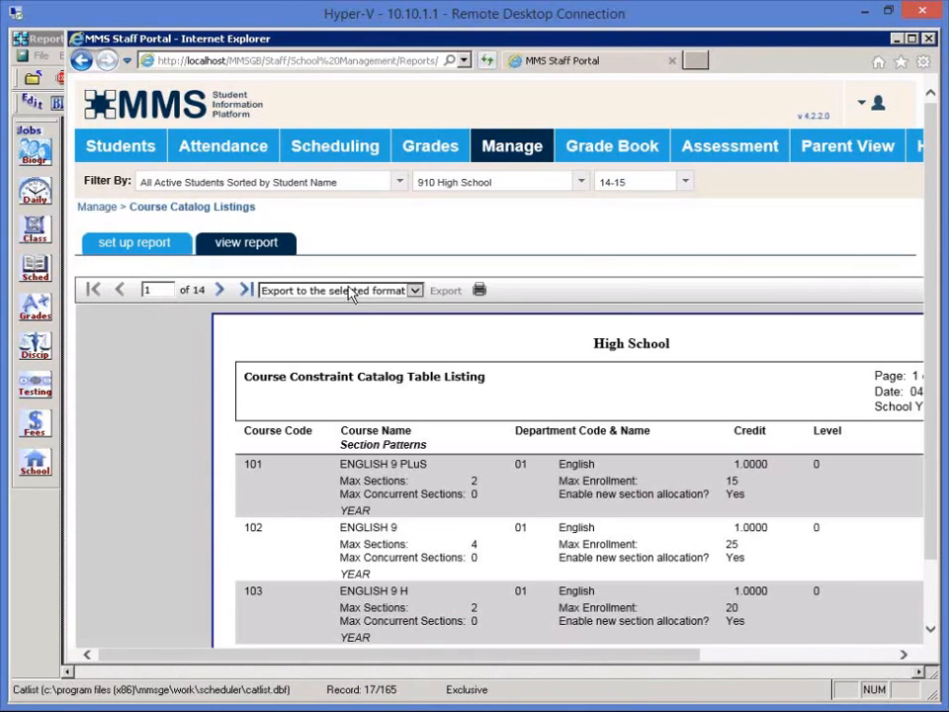
Set the report's export format to Excel 97-2003 and look over the section patterns on its first two pages.
{"action": "left_click", "coordinate": [416, 290]}
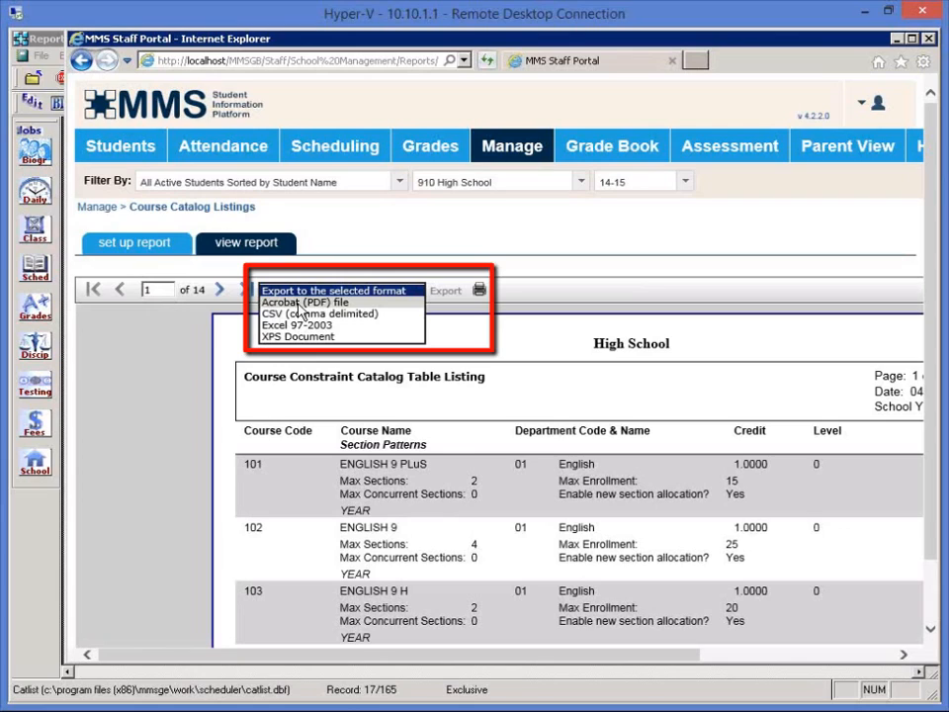
{"action": "left_click", "coordinate": [370, 328]}
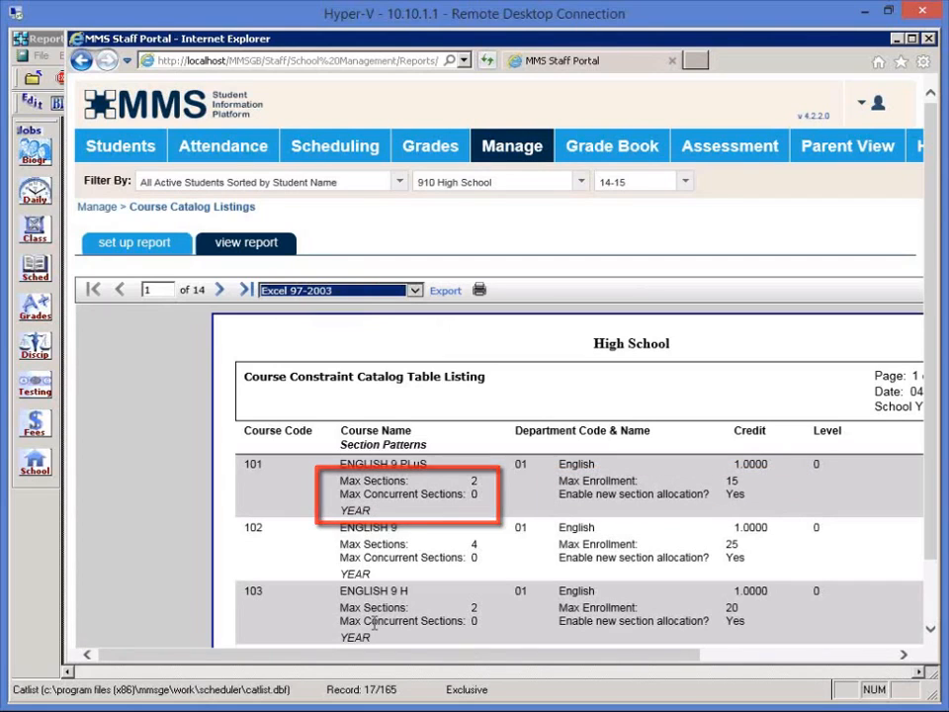
{"action": "left_click", "coordinate": [219, 290]}
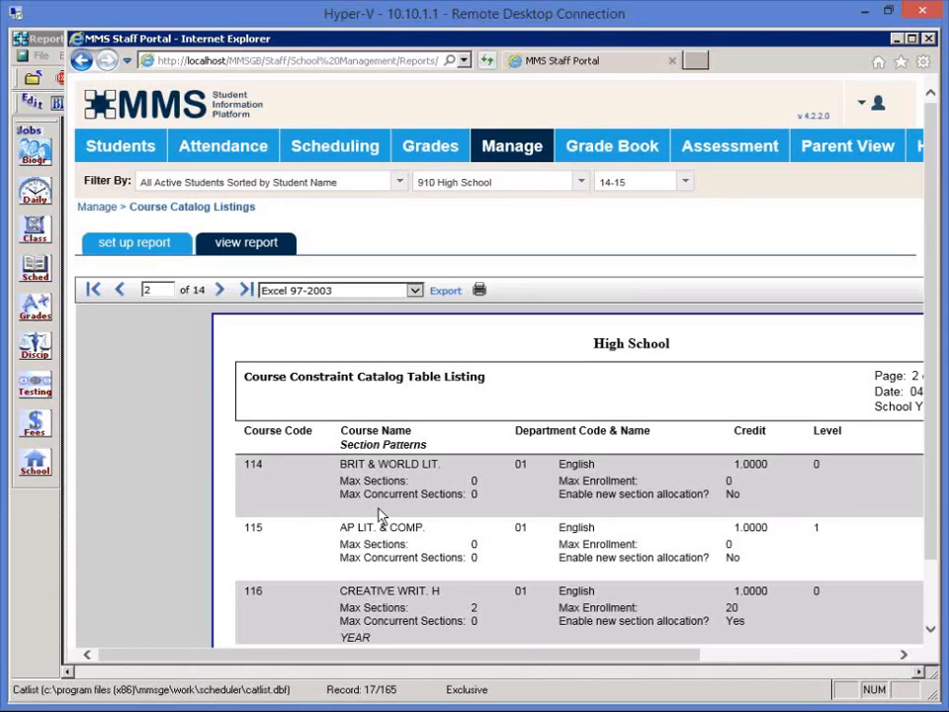
{"action": "left_click", "coordinate": [119, 289]}
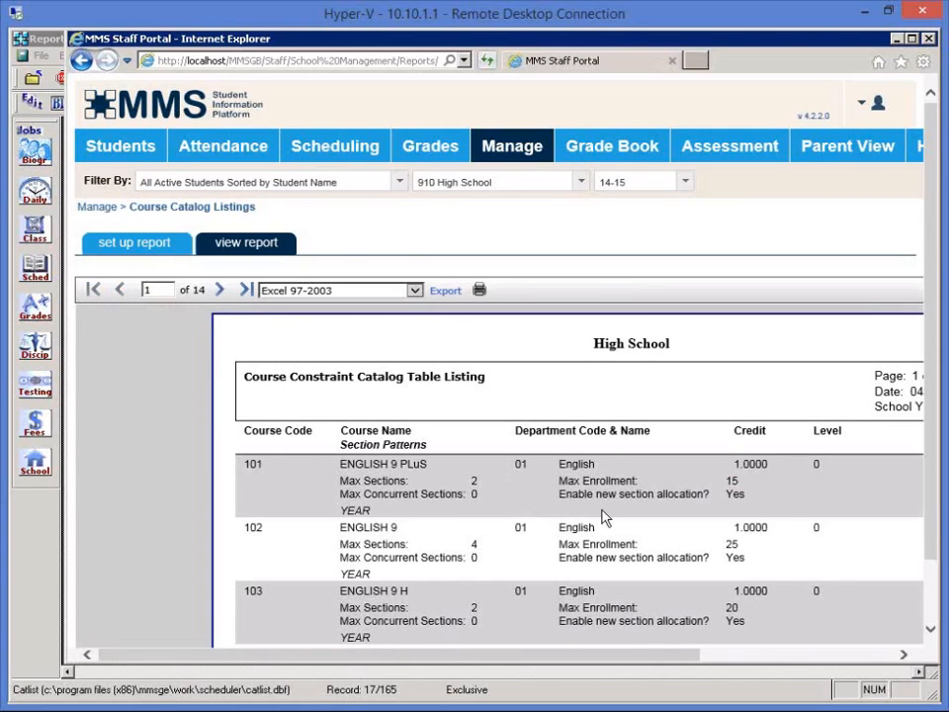
{"action": "scroll", "coordinate": [605, 517], "scroll_direction": "down", "scroll_amount": 1}
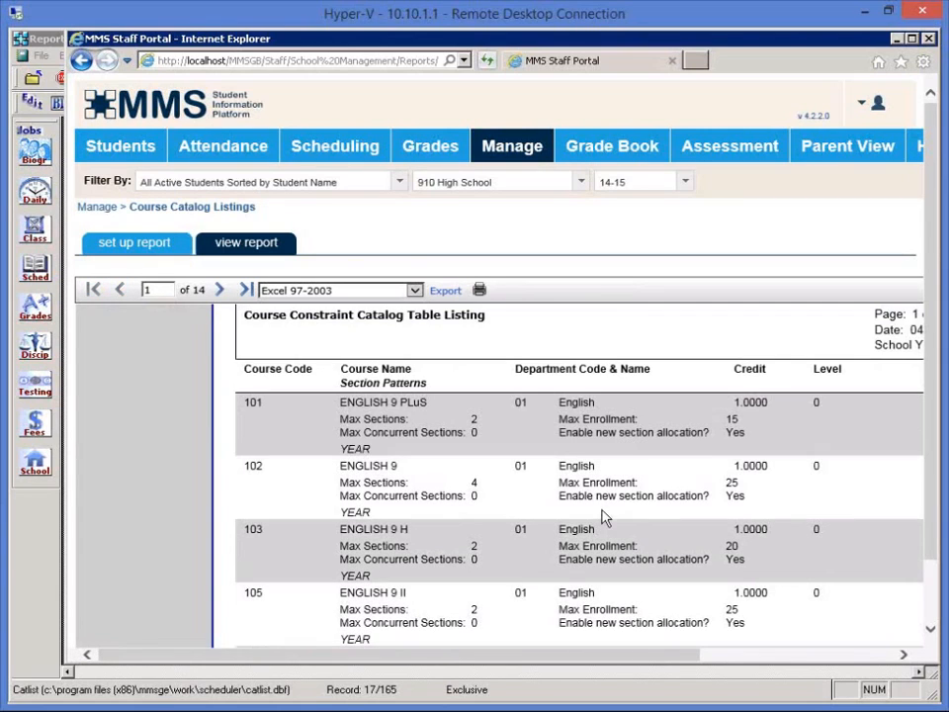
Change the portal's school year to 15-16 and generate the Course Constraint Listing for that year.
{"action": "left_click", "coordinate": [669, 185]}
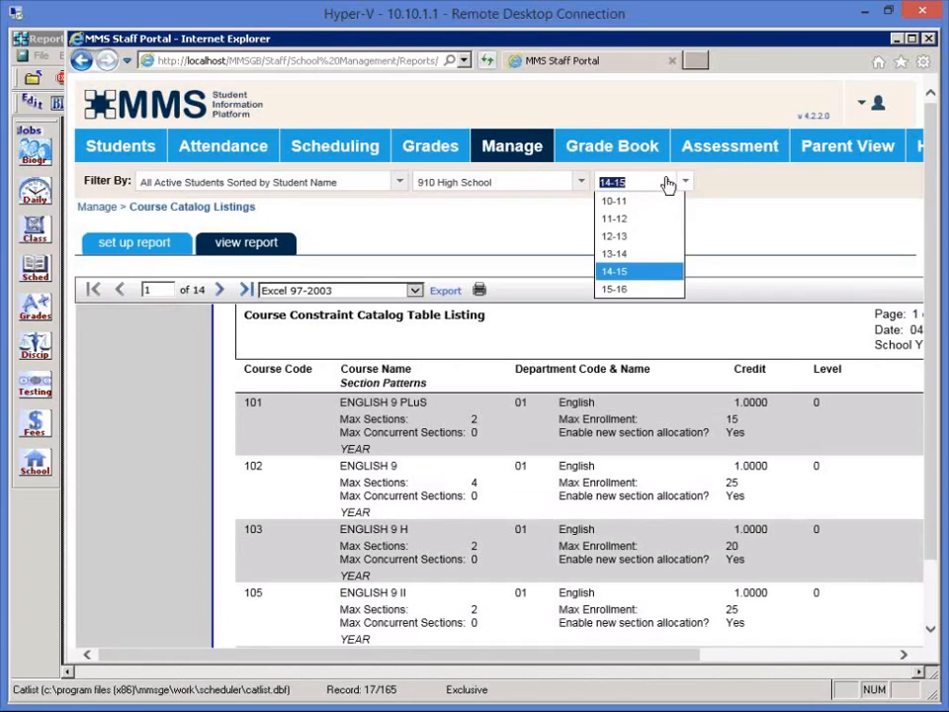
{"action": "left_click", "coordinate": [614, 289]}
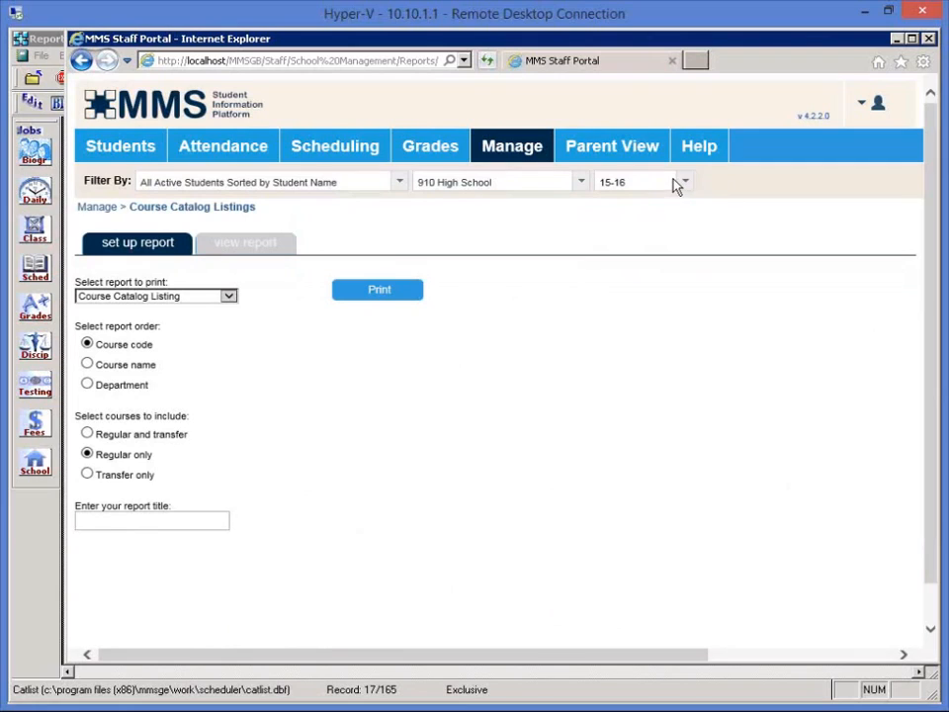
{"action": "left_click", "coordinate": [376, 293]}
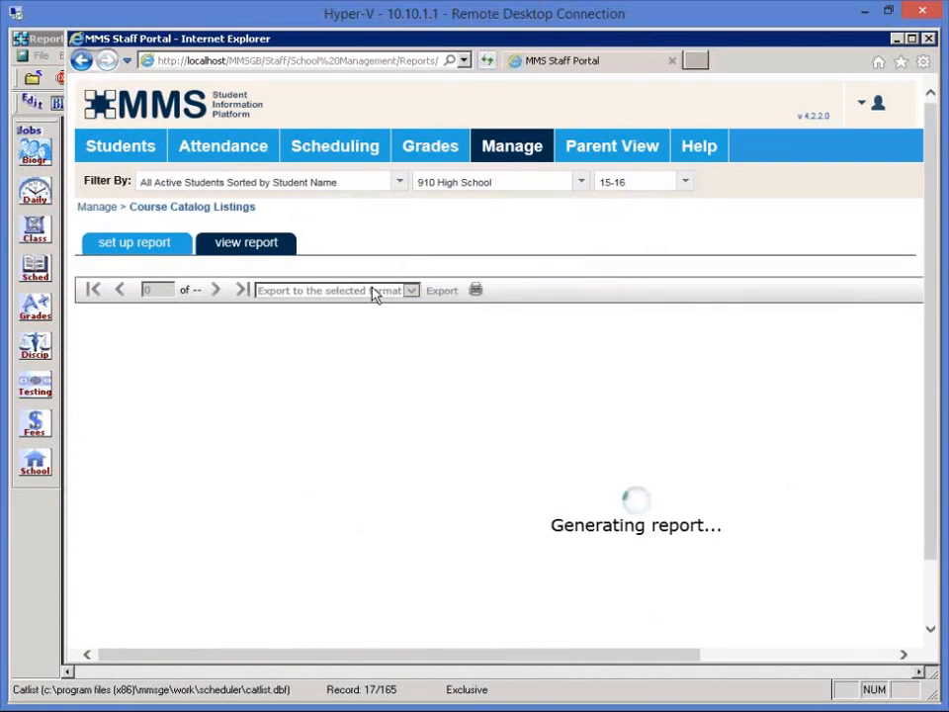
{"action": "left_click", "coordinate": [134, 243]}
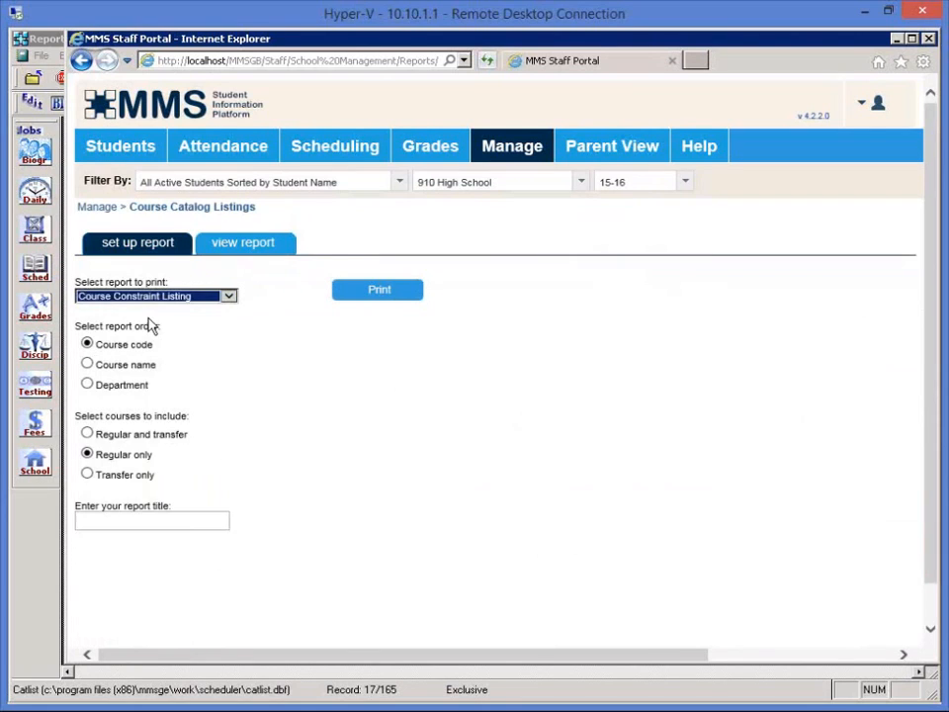
{"action": "left_click", "coordinate": [374, 294]}
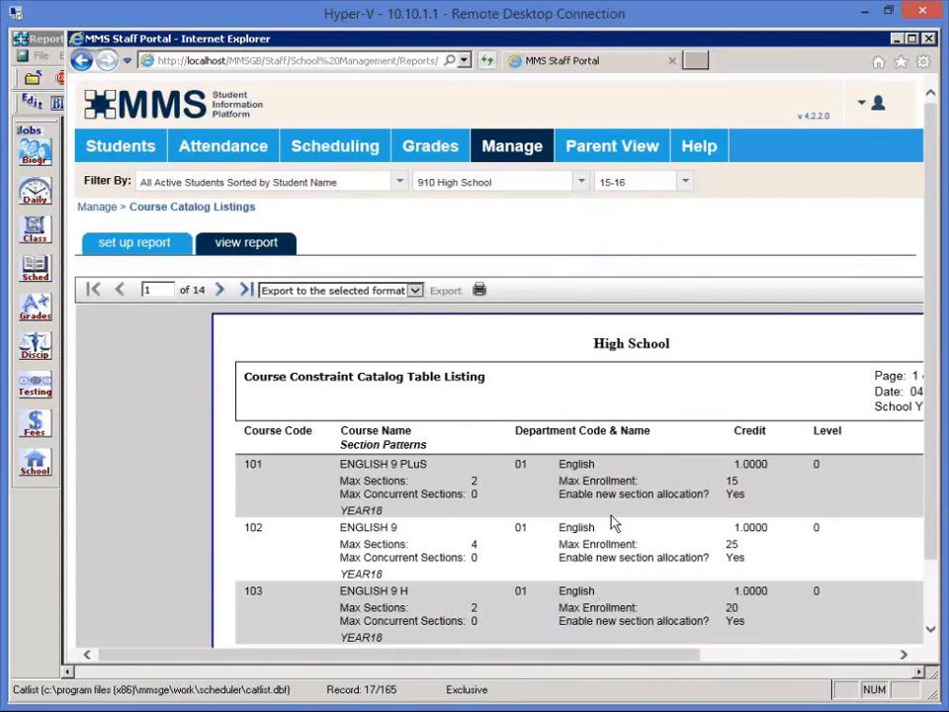
Examine the course constraints and section patterns on the first page of the 15-16 listing, continuing to page 2.
{"action": "scroll", "coordinate": [613, 522], "scroll_direction": "down", "scroll_amount": 3}
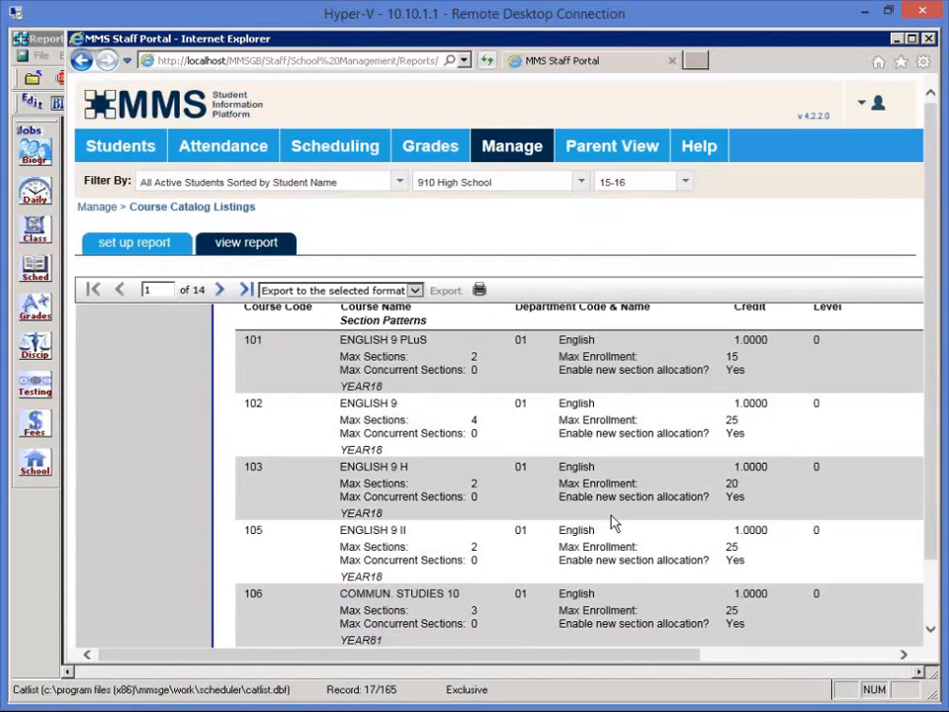
{"action": "scroll", "coordinate": [613, 522], "scroll_direction": "down", "scroll_amount": 4}
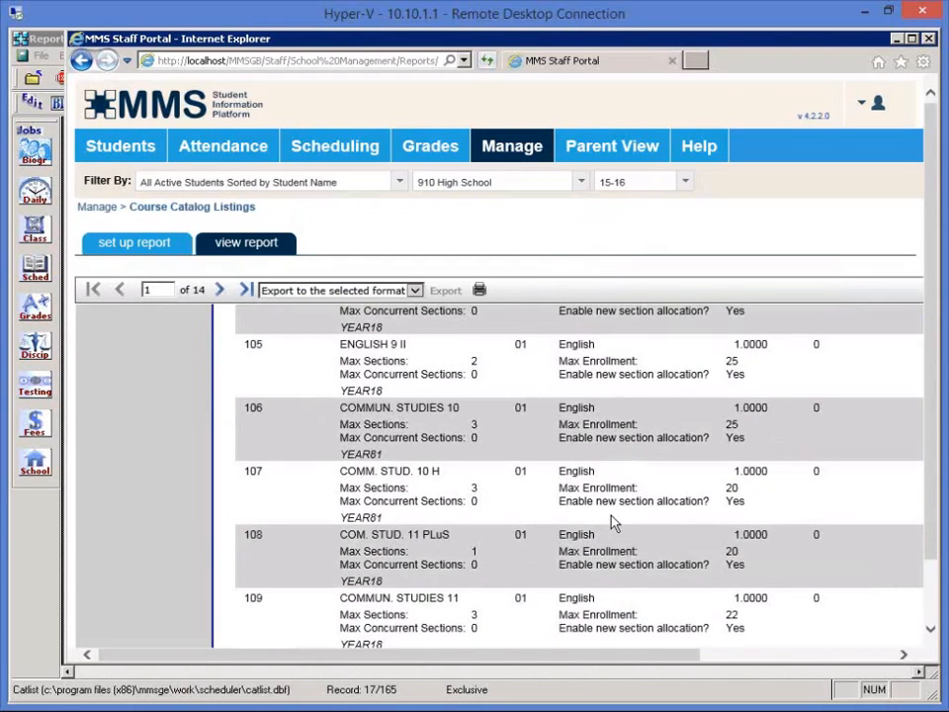
{"action": "scroll", "coordinate": [684, 512], "scroll_direction": "down", "scroll_amount": 3}
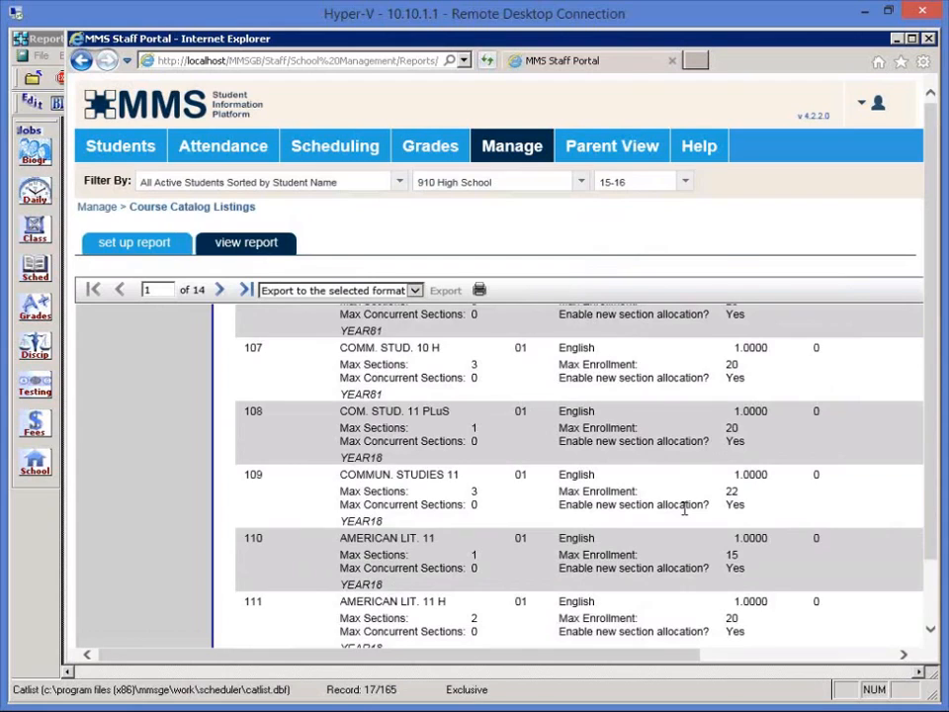
{"action": "scroll", "coordinate": [684, 509], "scroll_direction": "down", "scroll_amount": 4}
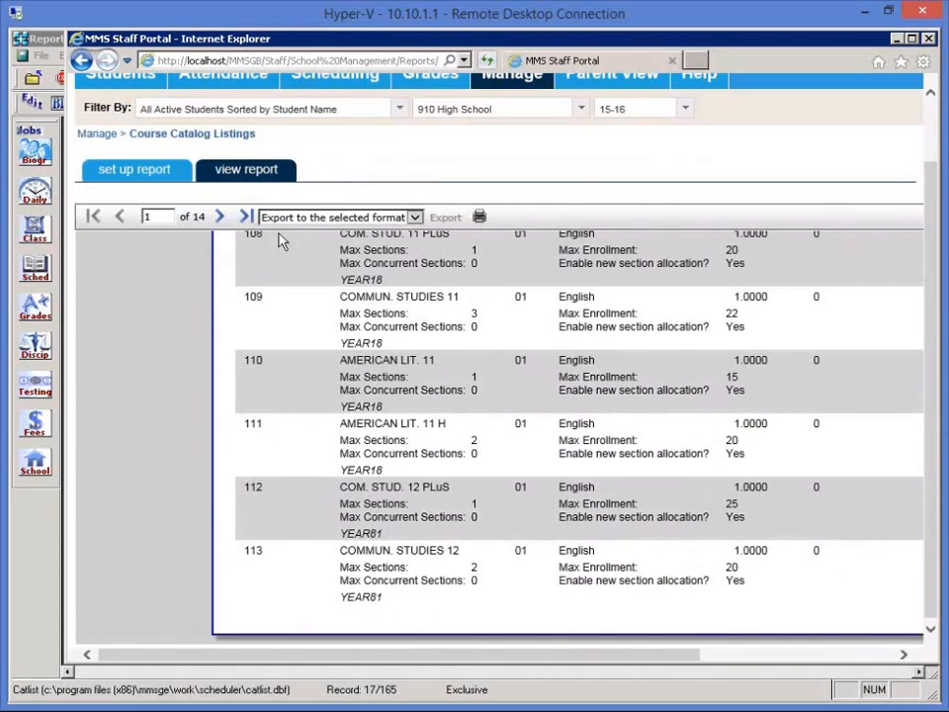
{"action": "left_click", "coordinate": [219, 217]}
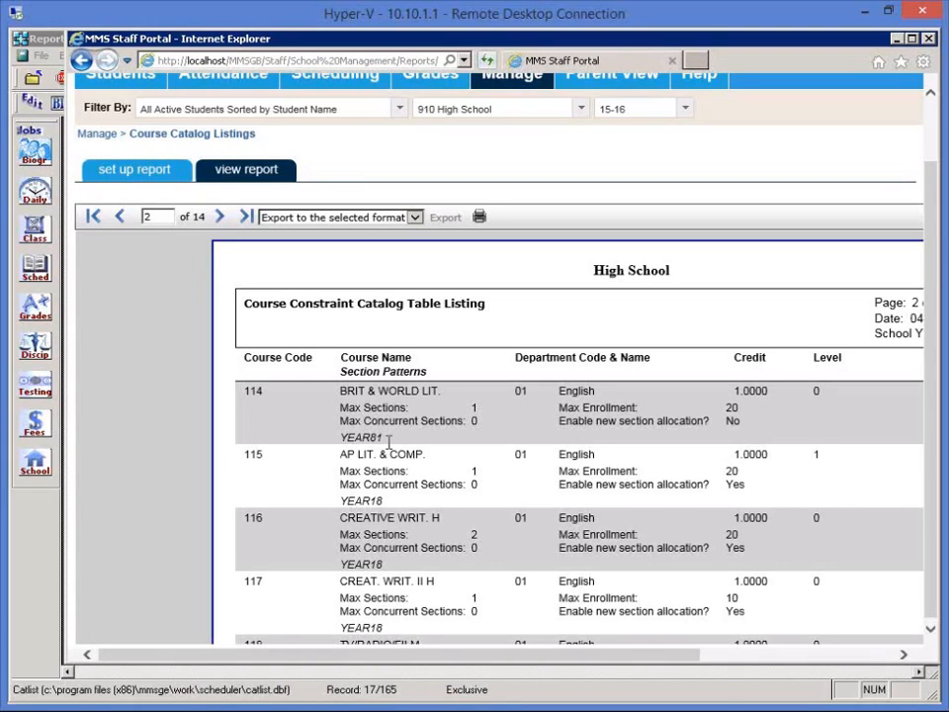
Set up the Course Sequencing Listing with only sequenced courses and generate the report.
{"action": "left_click", "coordinate": [139, 180]}
{"action": "left_click", "coordinate": [169, 254]}
{"action": "left_click", "coordinate": [147, 309]}
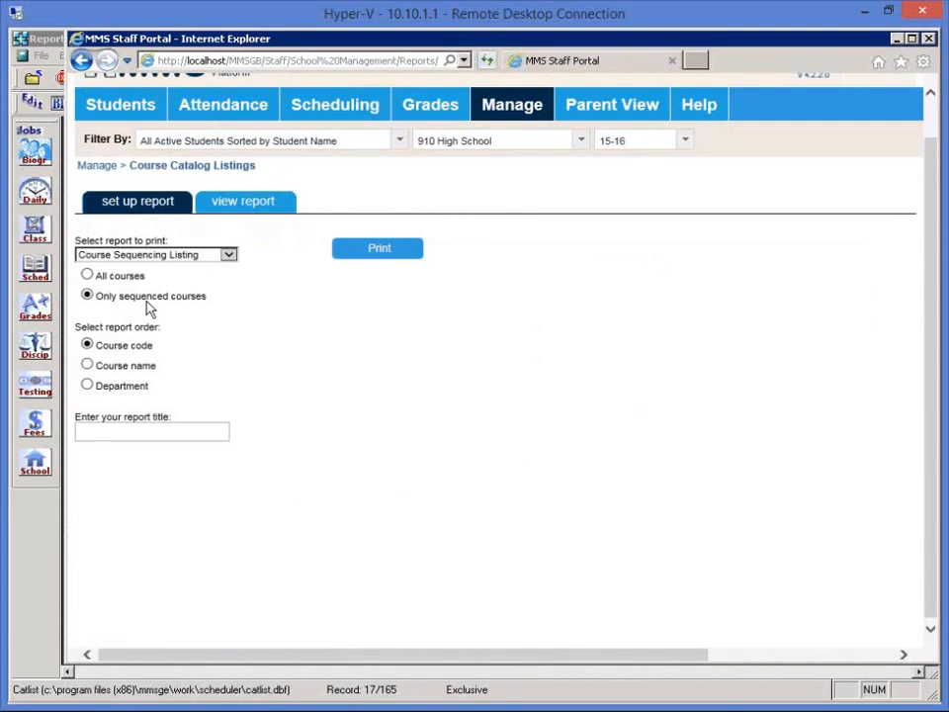
{"action": "left_click", "coordinate": [356, 252]}
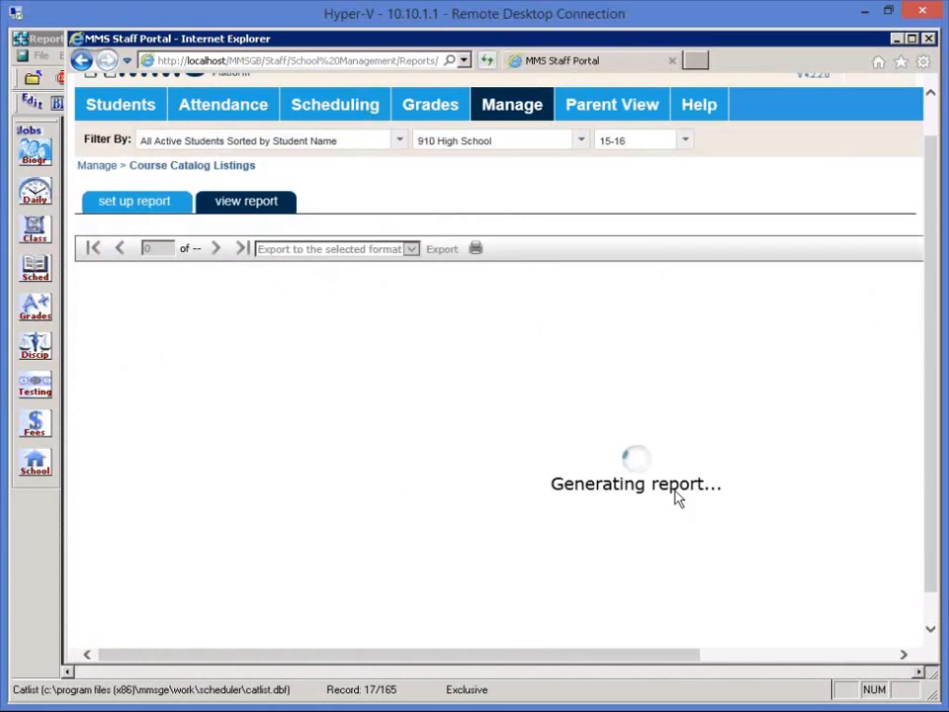
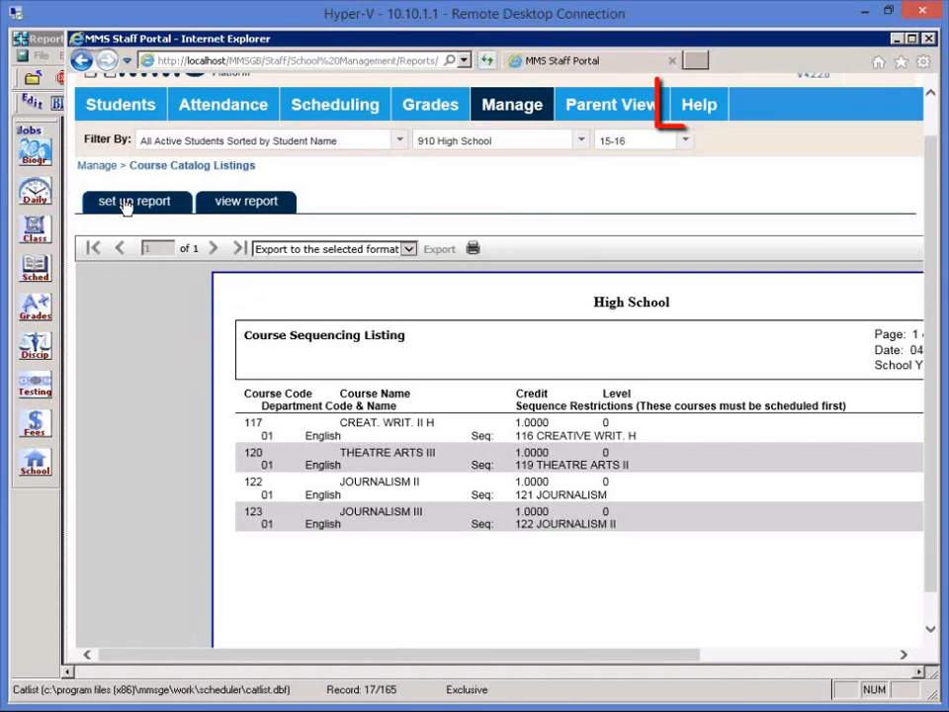
Request the portal's help and always allow pop-ups from help.cri-mms.com.
{"action": "left_click", "coordinate": [694, 107]}
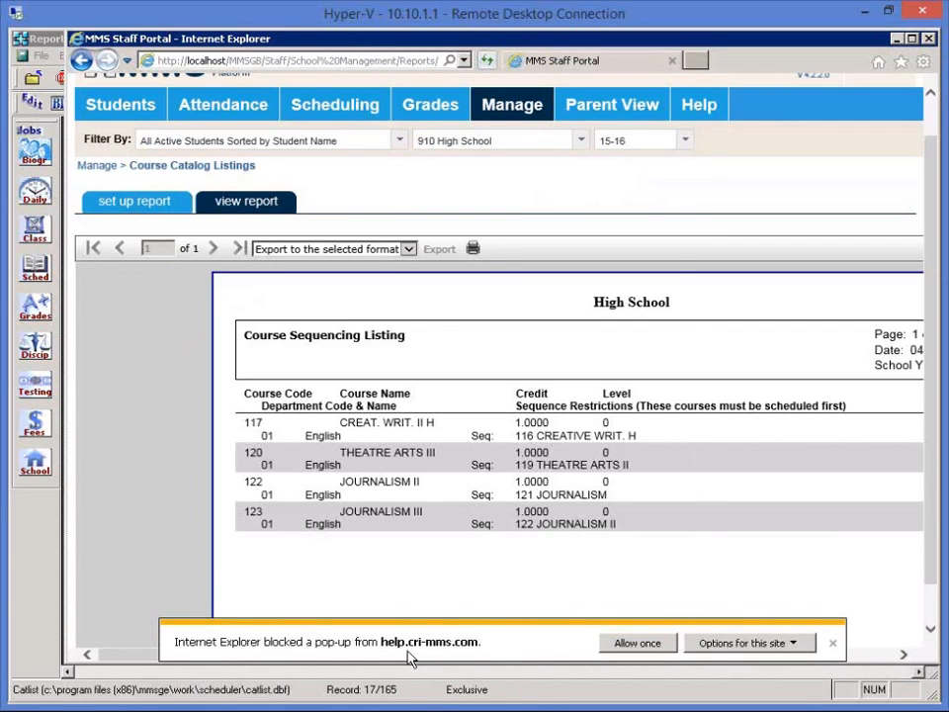
{"action": "left_click", "coordinate": [808, 648]}
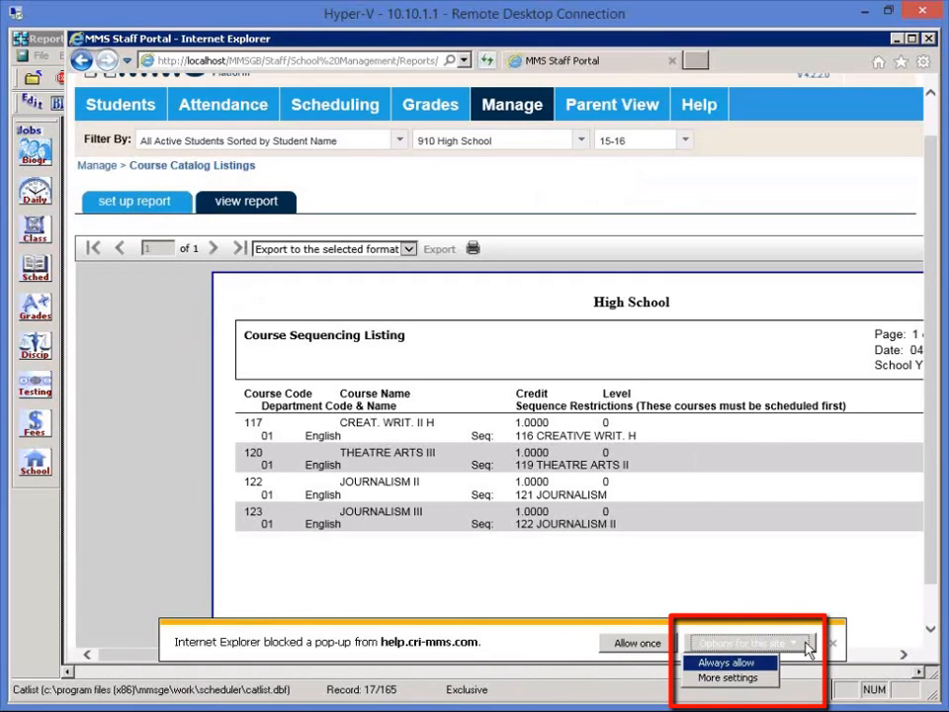
{"action": "left_click", "coordinate": [750, 666]}
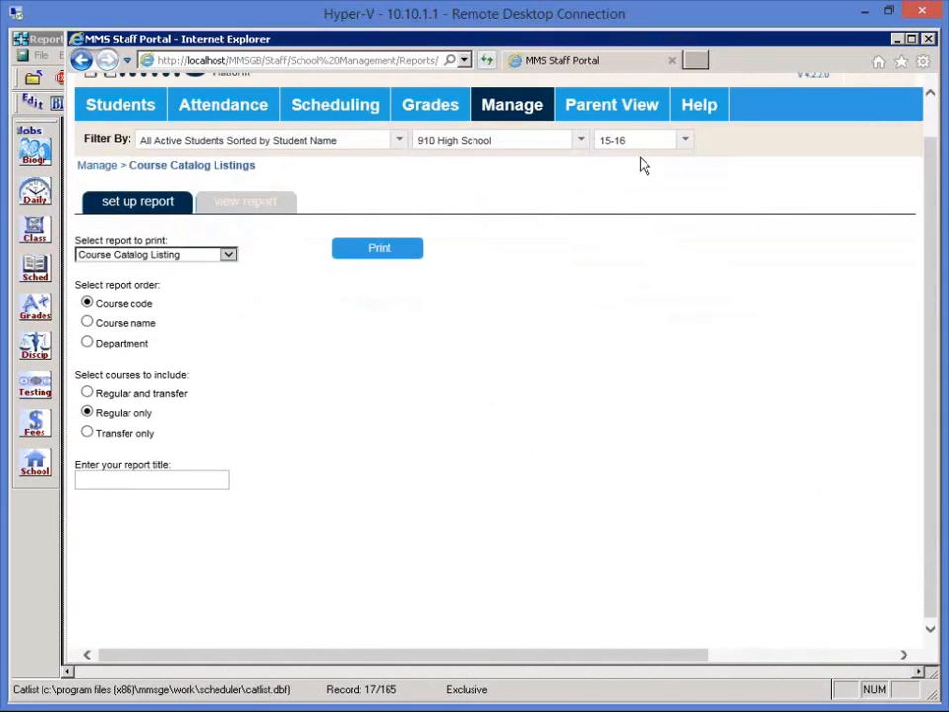
Read the portal's Course Catalog Listings help in an enlarged window, close it and exit the Course Constraint Listing preview in MMS Generations.
{"action": "left_click", "coordinate": [700, 107]}
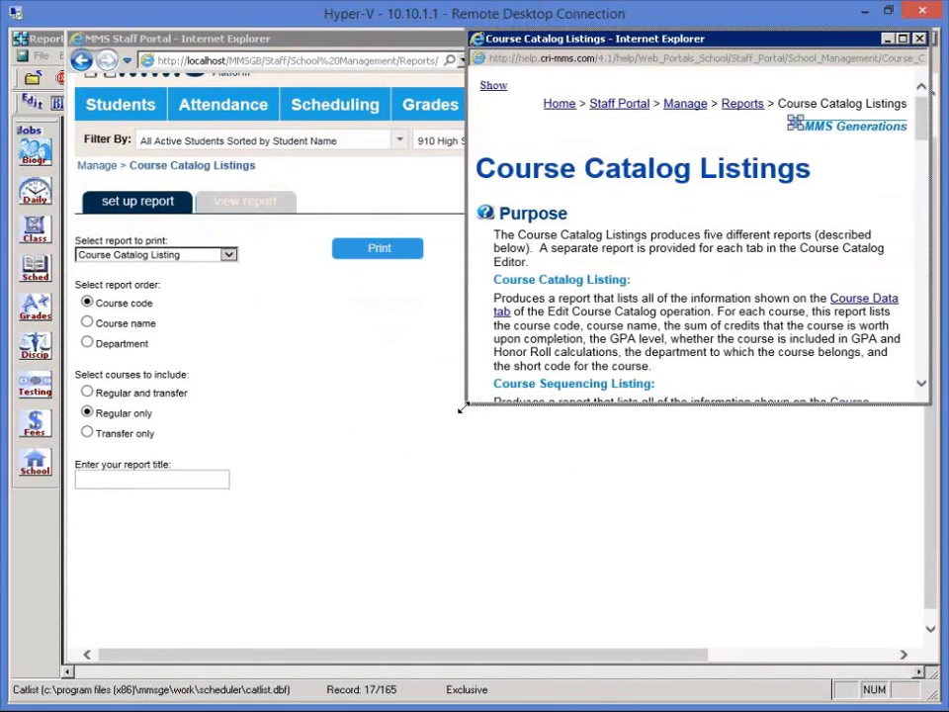
{"action": "left_click_drag", "start_coordinate": [463, 407], "coordinate": [261, 700]}
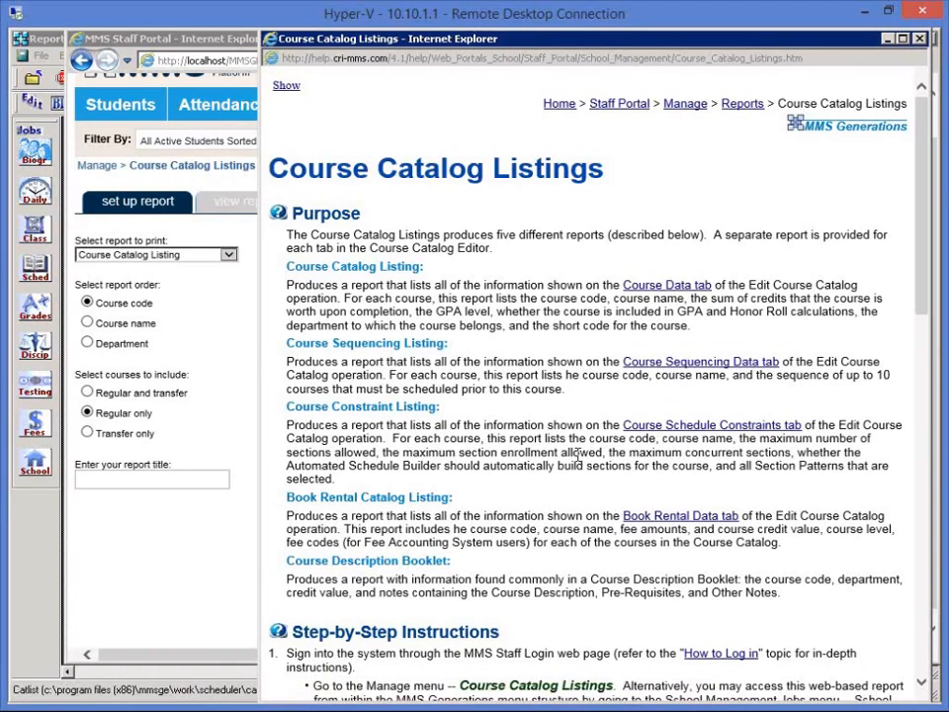
{"action": "left_click", "coordinate": [917, 40]}
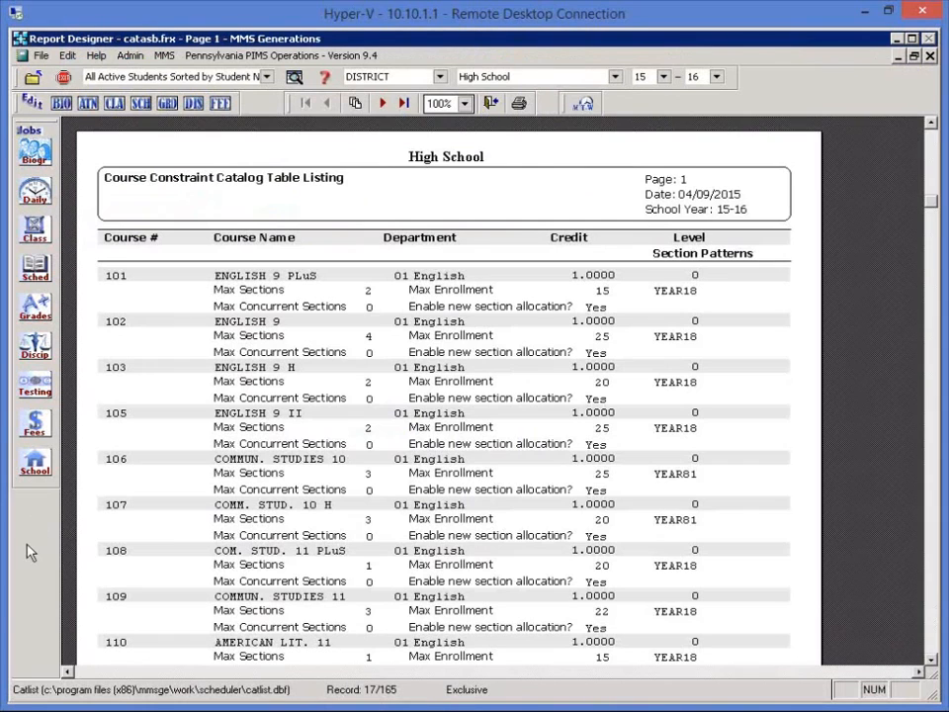
{"action": "left_click", "coordinate": [492, 104]}
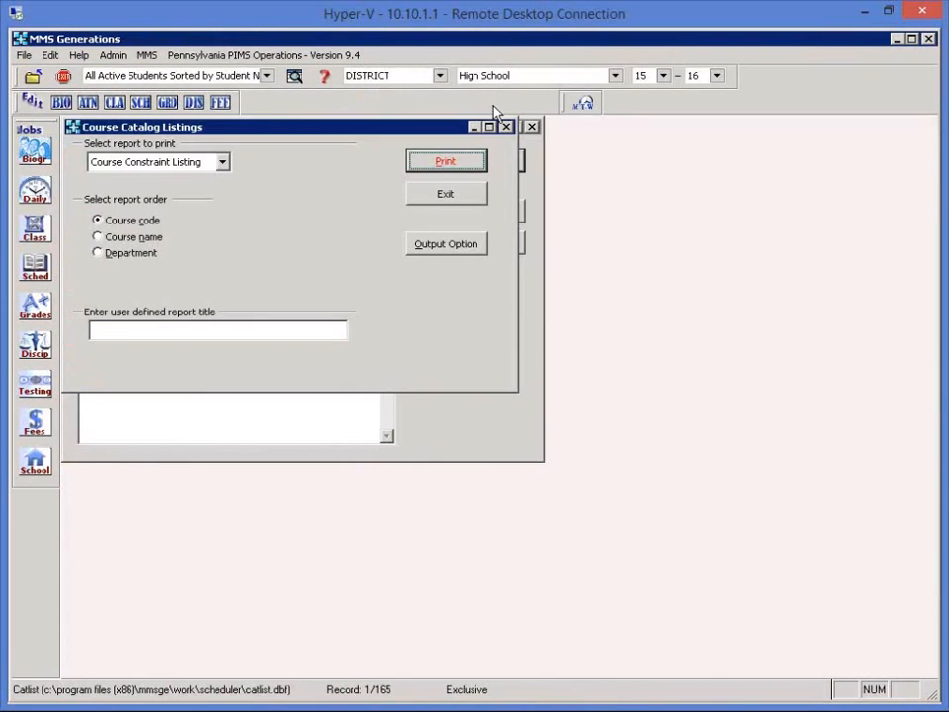
Open the MMS Generations online help with its table of contents shown and collapse the MMS Web Portals v4.2.02 book.
{"action": "left_click", "coordinate": [322, 77]}
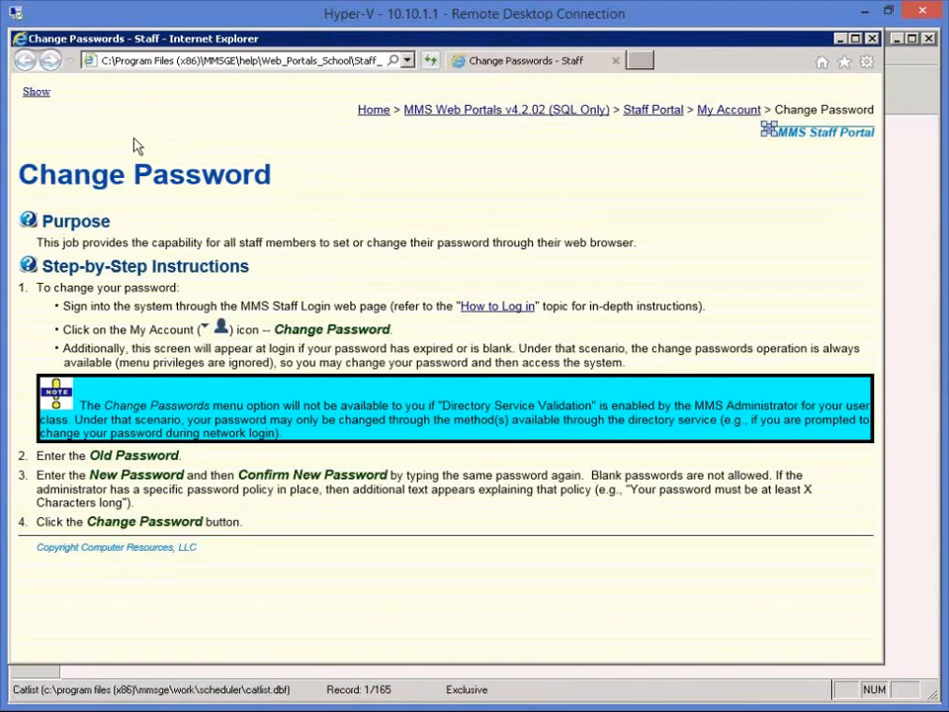
{"action": "left_click", "coordinate": [35, 93]}
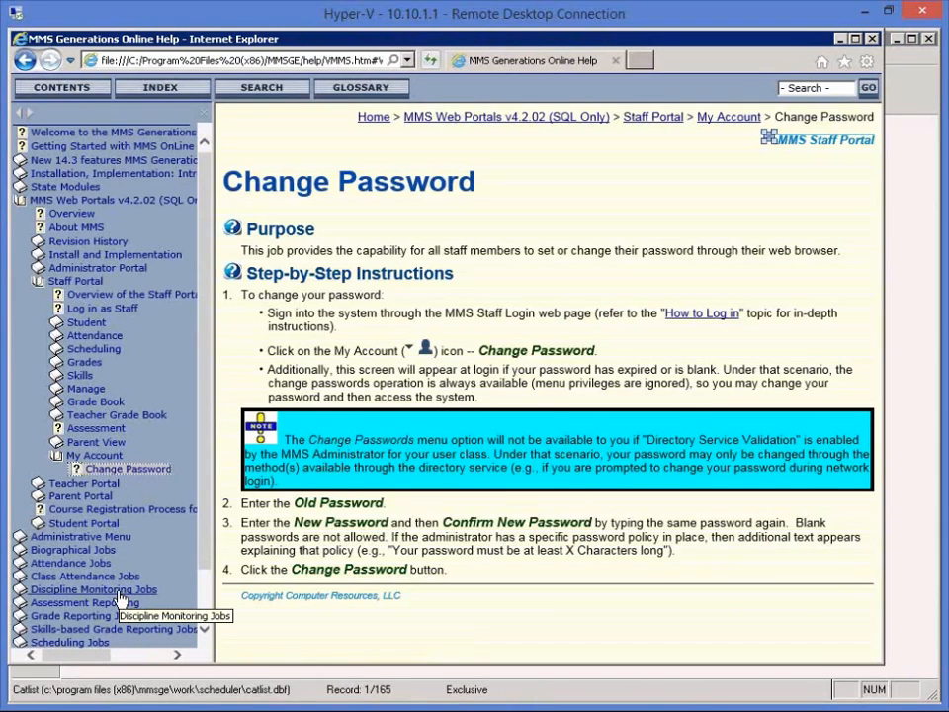
{"action": "left_click", "coordinate": [16, 204]}
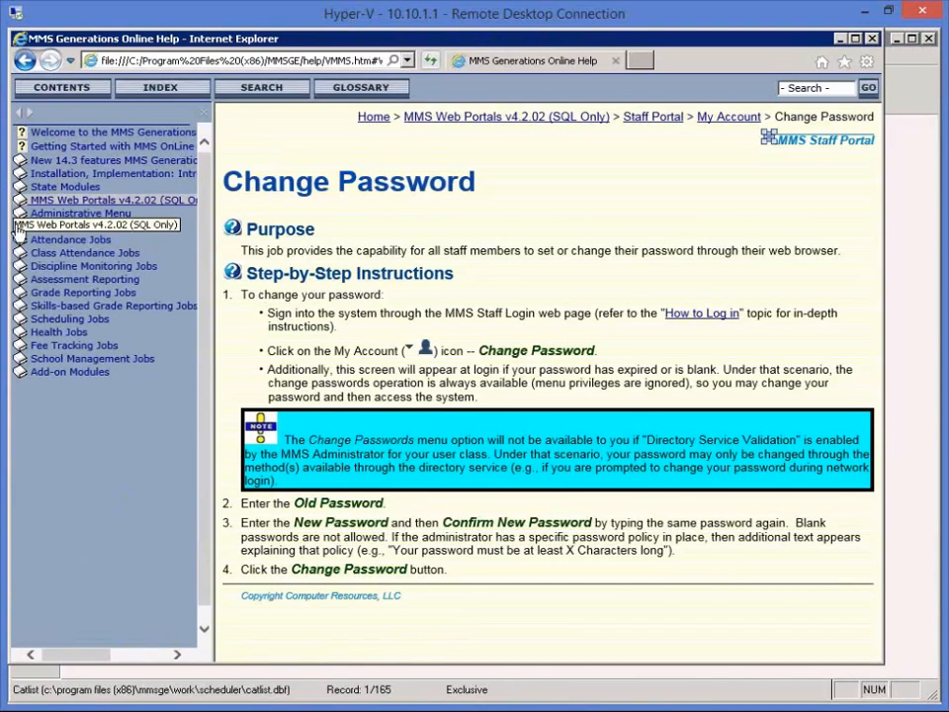
Read the Course Catalog Listings help topic under School Management Reports in School Management Jobs, and close the help and the listings job.
{"action": "left_click", "coordinate": [16, 359]}
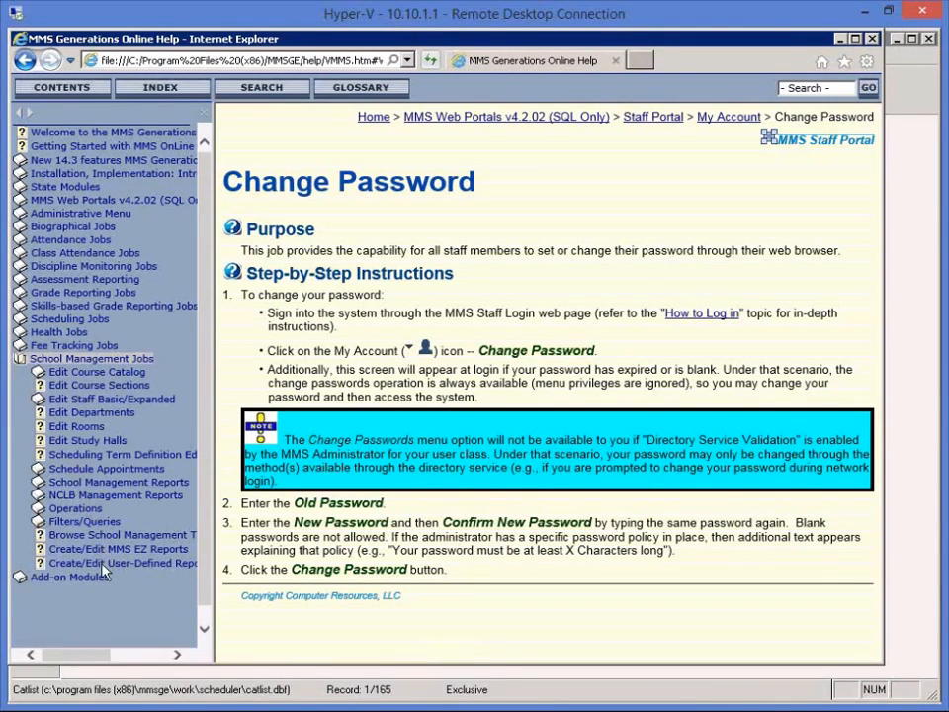
{"action": "left_click", "coordinate": [69, 482]}
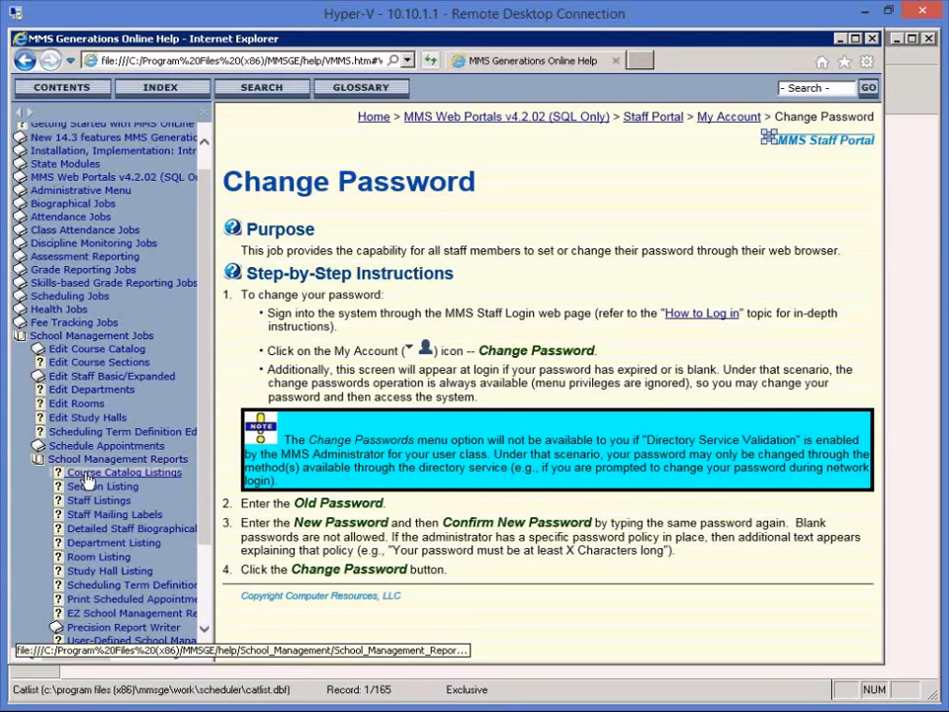
{"action": "left_click", "coordinate": [86, 474]}
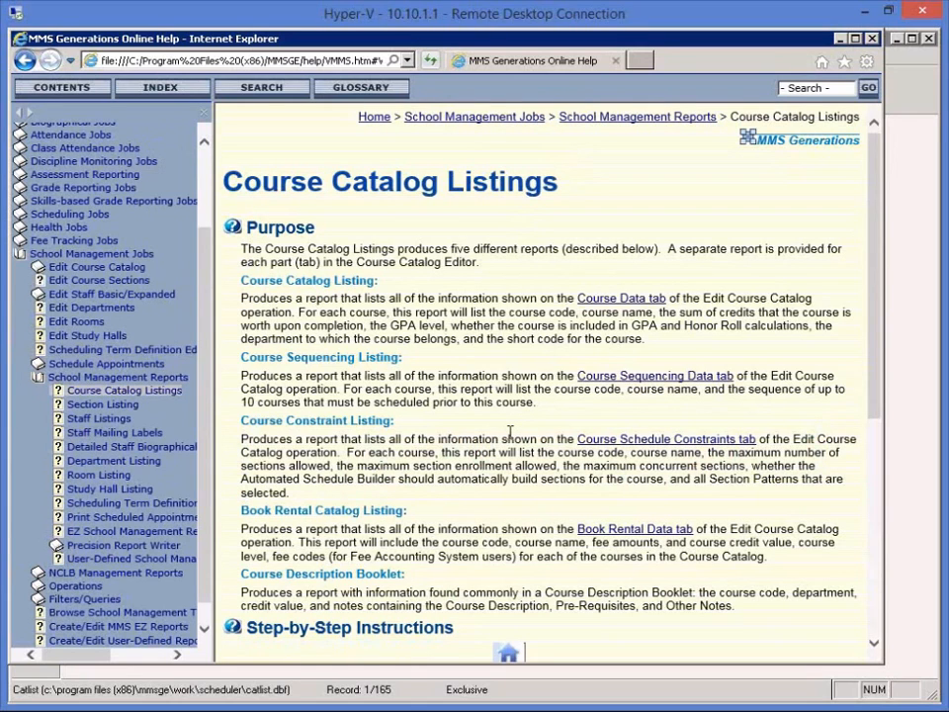
{"action": "left_click", "coordinate": [871, 39]}
{"action": "left_click", "coordinate": [441, 202]}
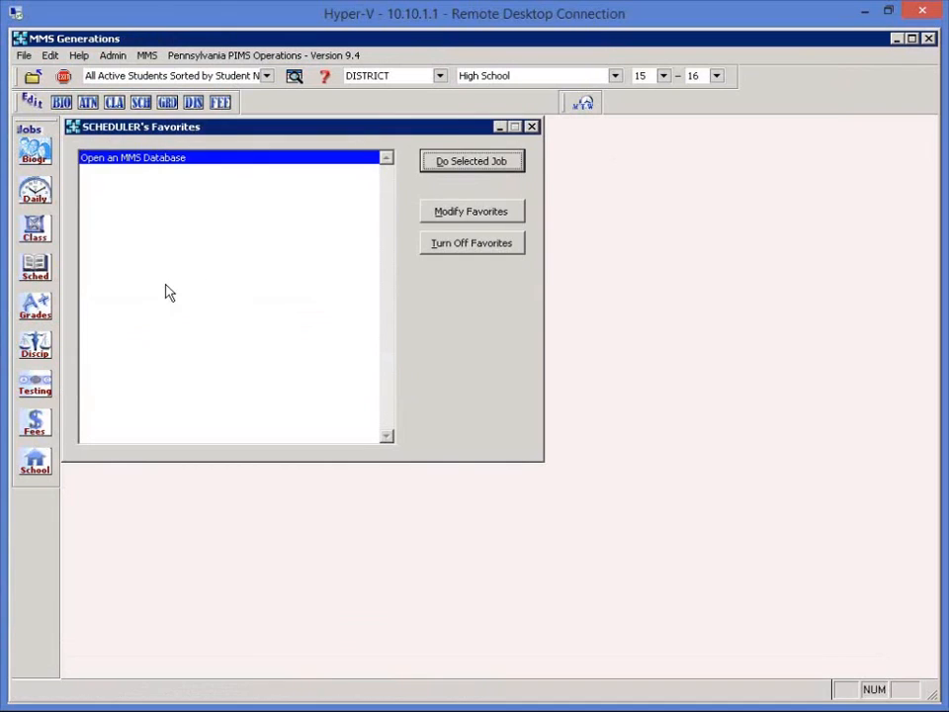
Open Edit Staff Basic, dismiss the PIMS message, view the staff member's Course Constraints and request help for them.
{"action": "left_click", "coordinate": [38, 467]}
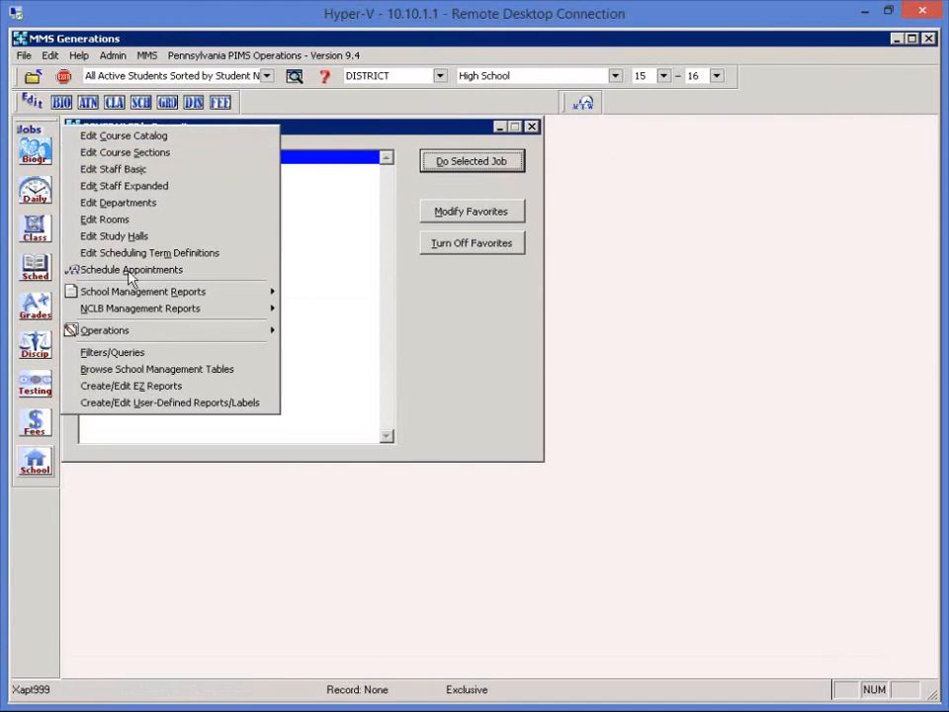
{"action": "left_click", "coordinate": [139, 170]}
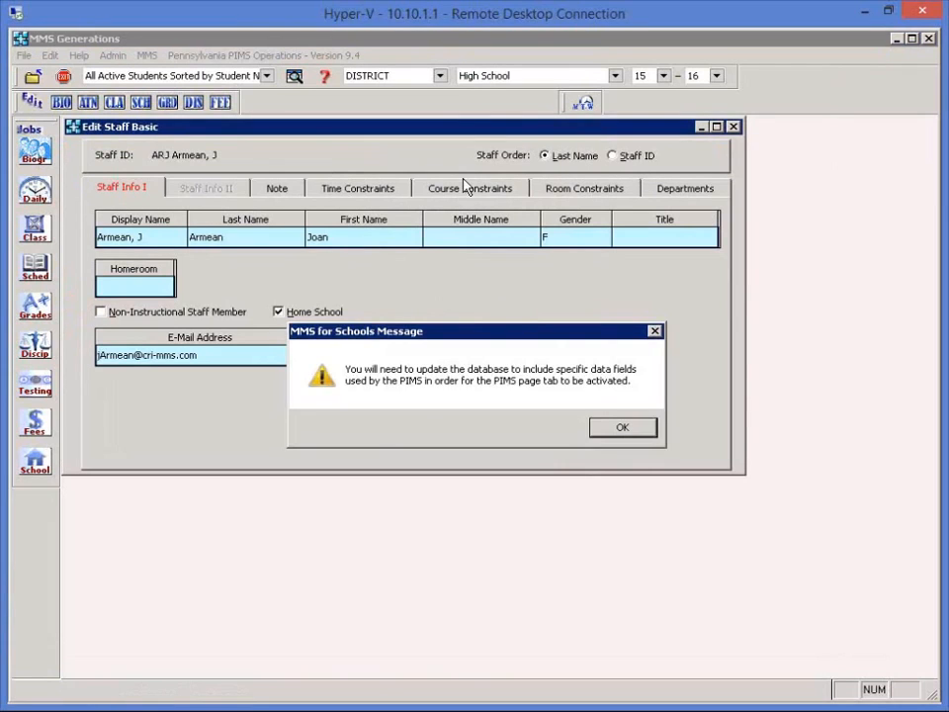
{"action": "left_click", "coordinate": [601, 427]}
{"action": "left_click", "coordinate": [472, 194]}
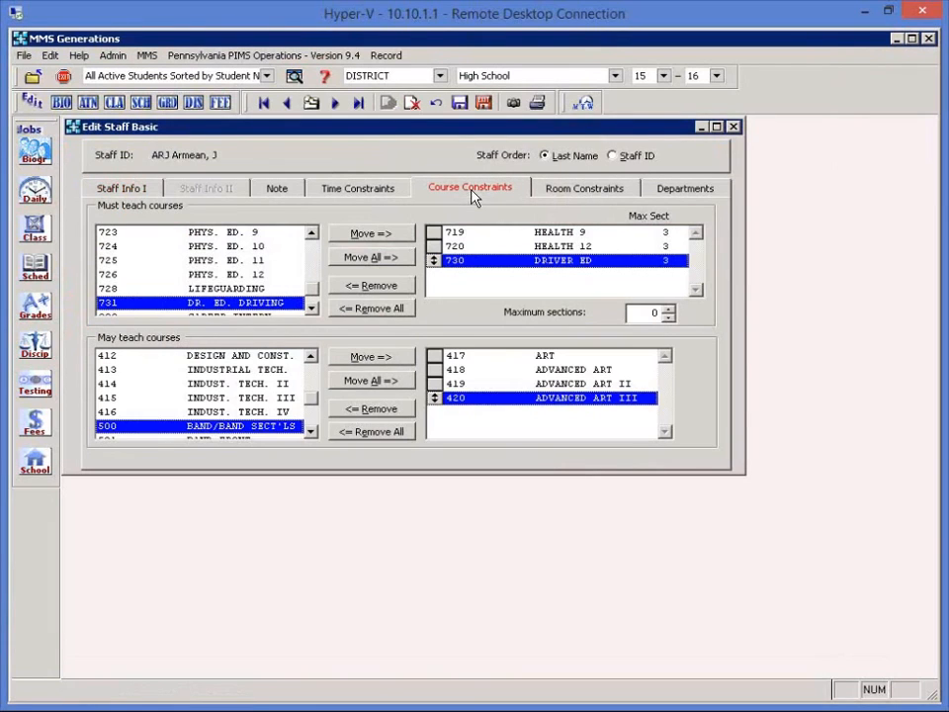
{"action": "left_click", "coordinate": [326, 79]}
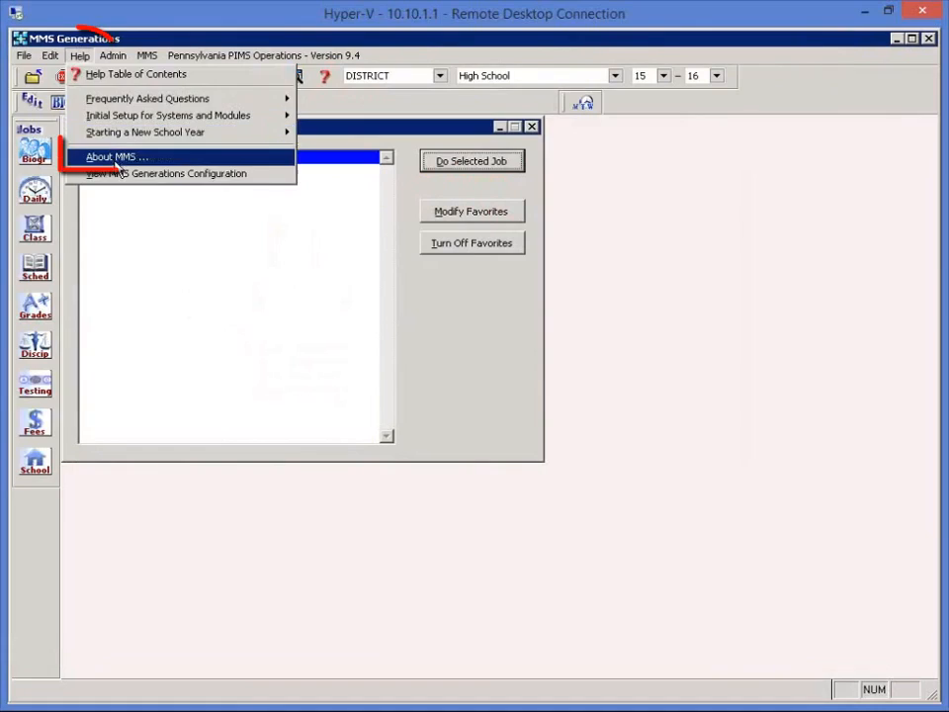
Look up the vendor's contact details in the About MMS information and close it.
{"action": "left_click", "coordinate": [115, 159]}
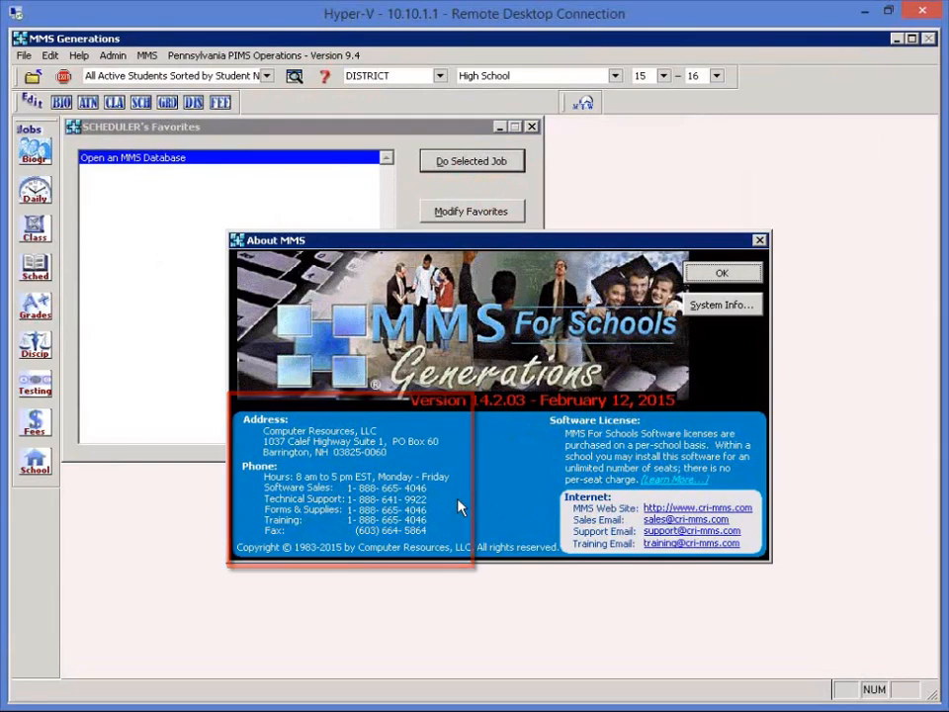
{"action": "left_click", "coordinate": [722, 273]}
{"action": "left_click", "coordinate": [225, 692]}
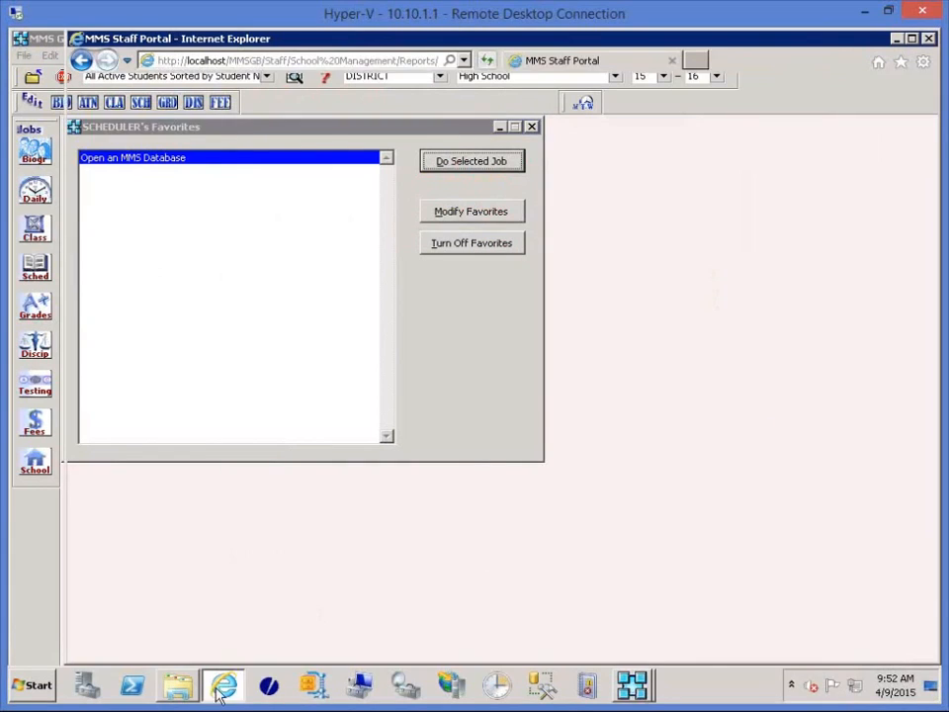
{"action": "left_click", "coordinate": [695, 61]}
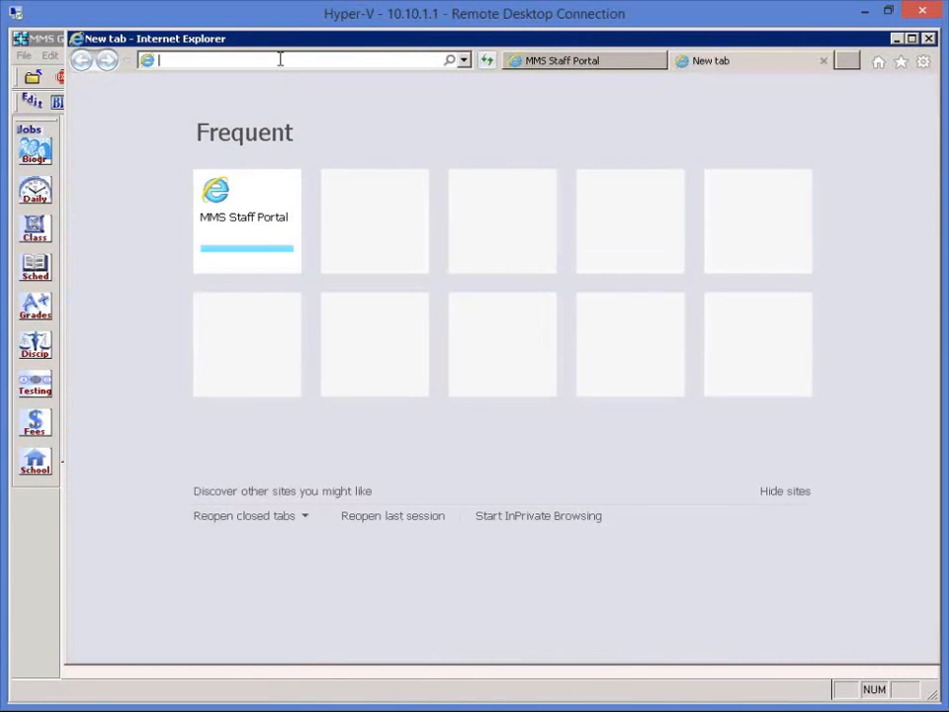
{"action": "type", "text": "www.cri-mms.com/"}
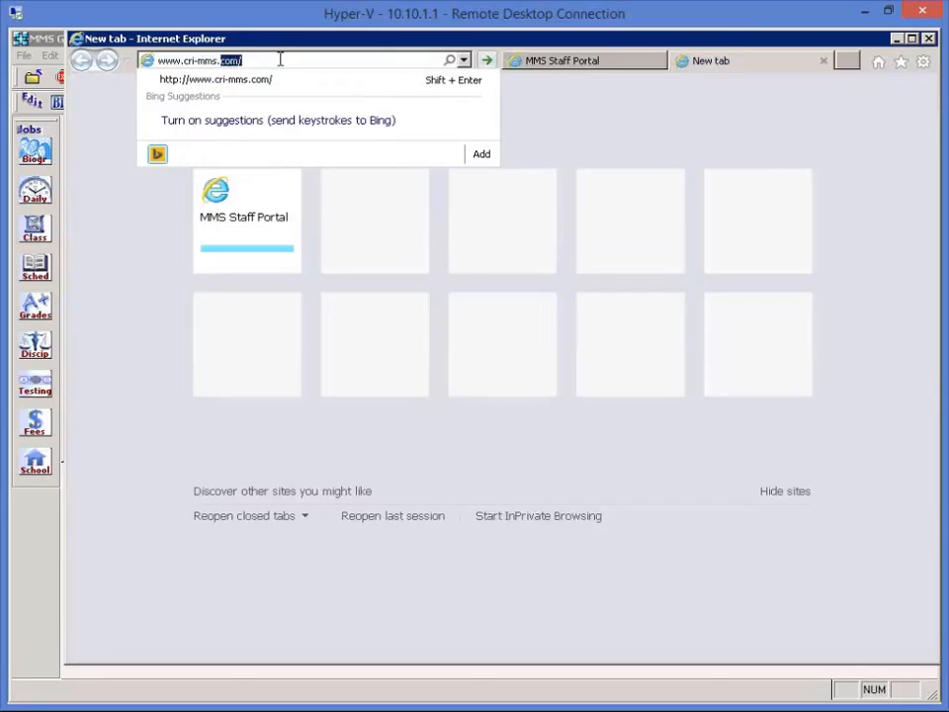
{"action": "key", "text": "Return"}
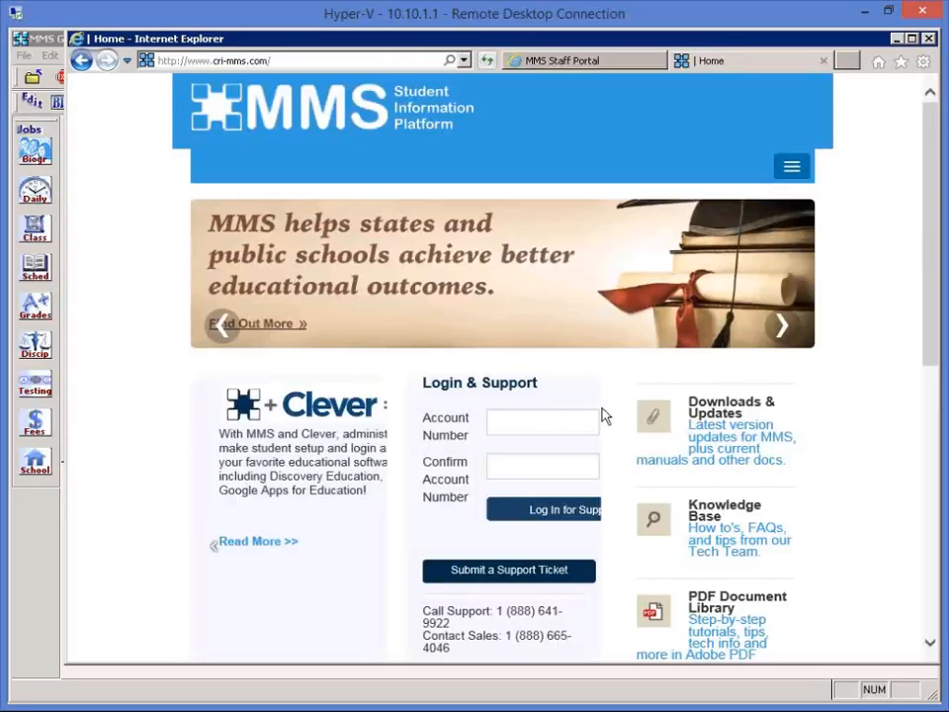
Log in for support with the account number and its confirmation, widen the browser window and decline storing the password for this site.
{"action": "left_click", "coordinate": [532, 420]}
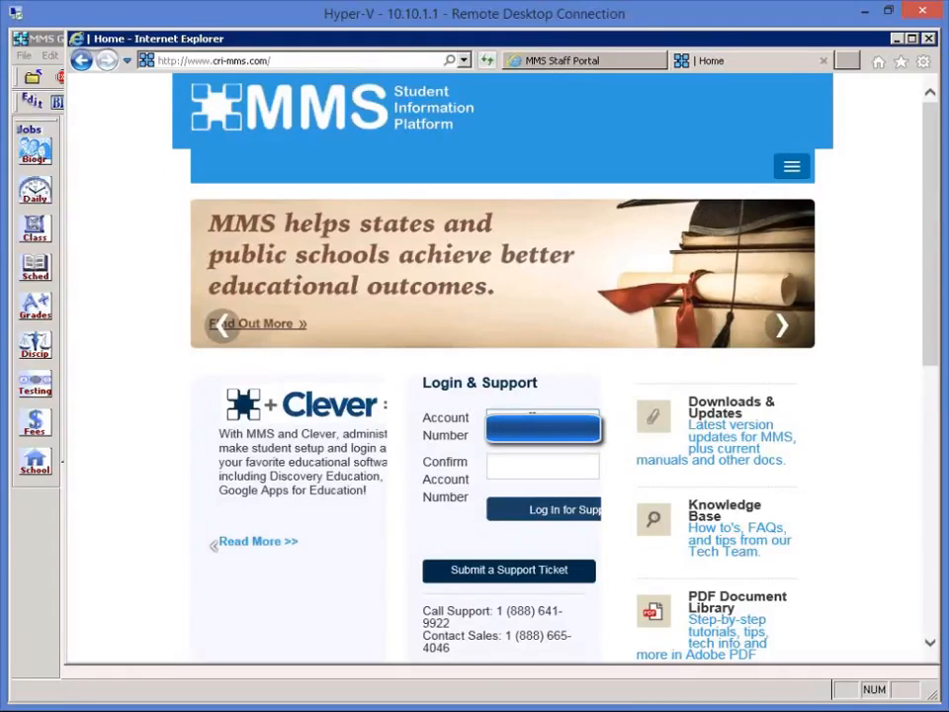
{"action": "key", "text": "Tab"}
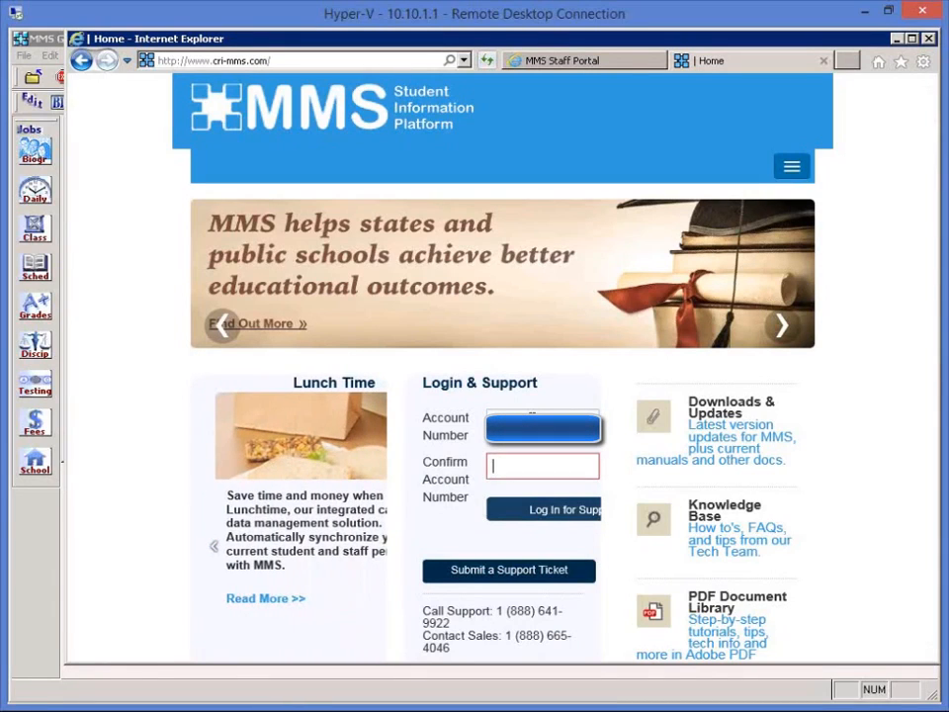
{"action": "type", "text": "•••••"}
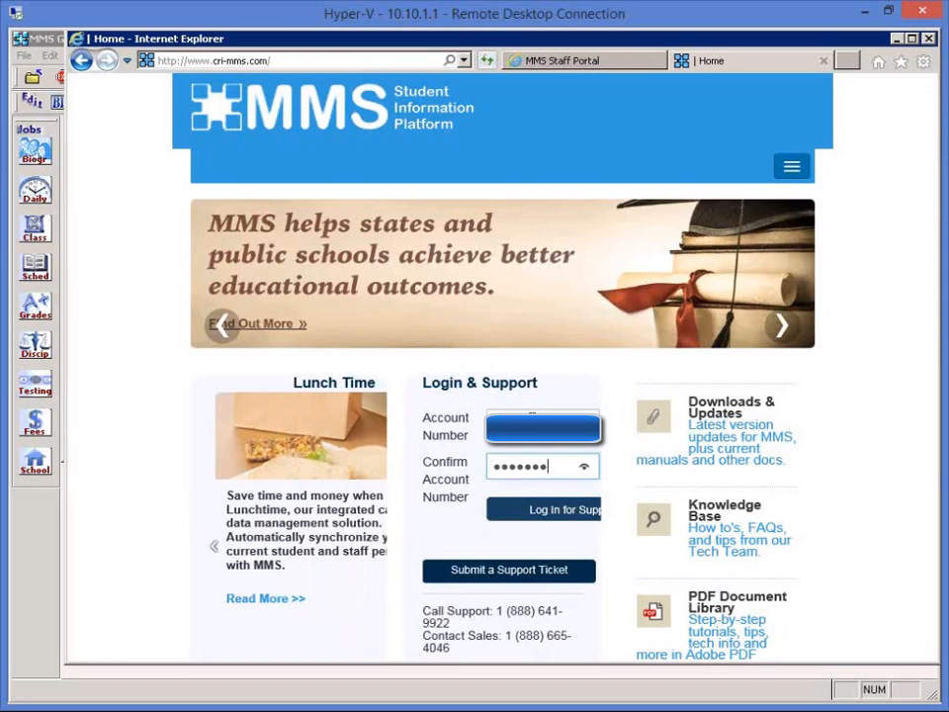
{"action": "left_click", "coordinate": [537, 522]}
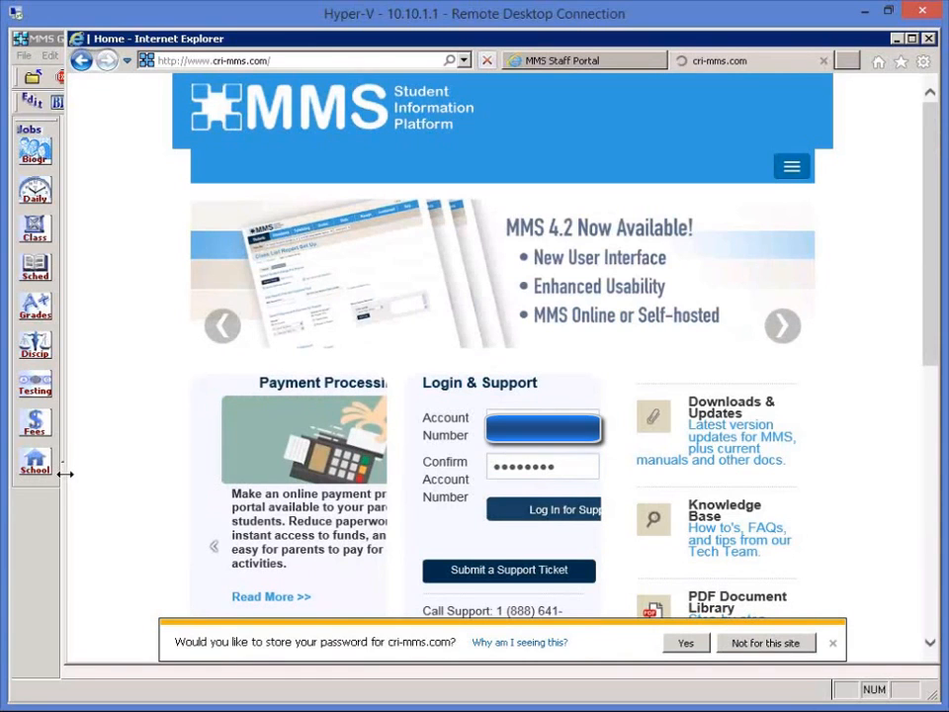
{"action": "left_click_drag", "start_coordinate": [64, 474], "coordinate": [6, 482]}
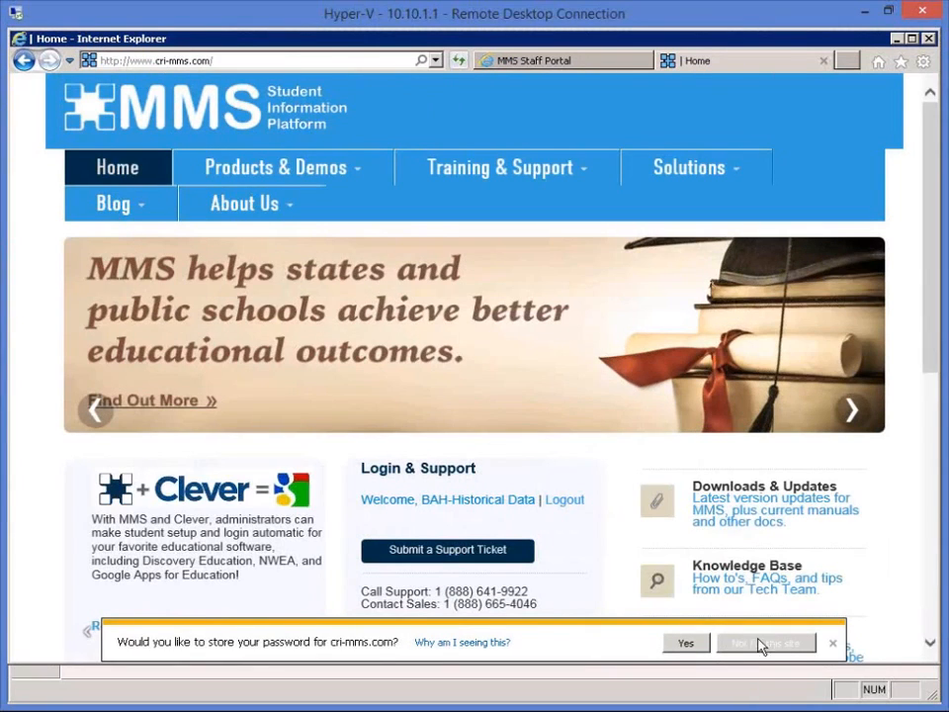
{"action": "left_click", "coordinate": [805, 643]}
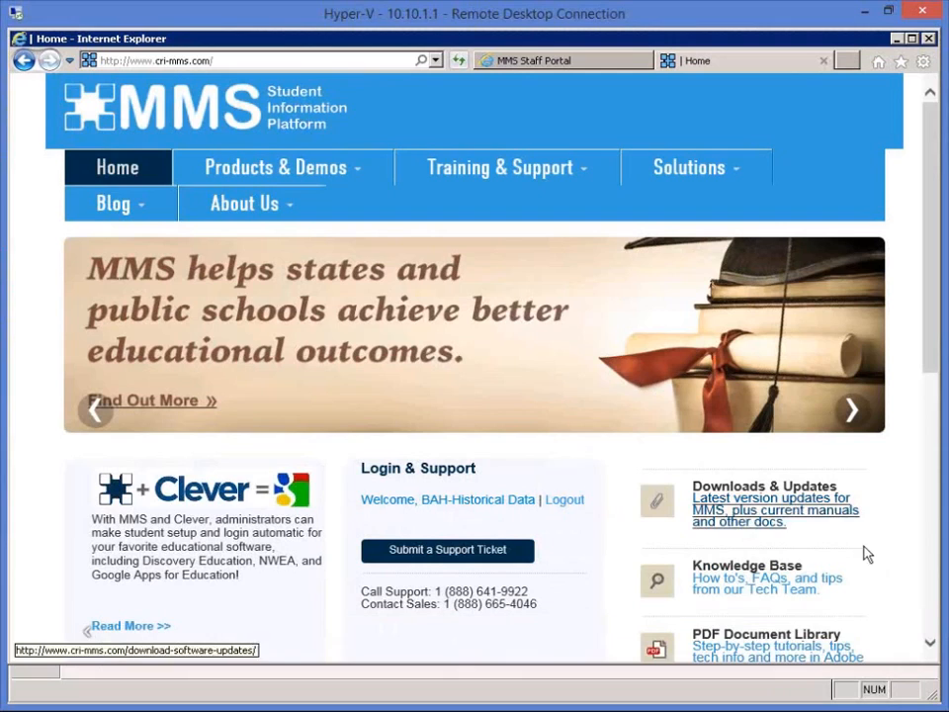
Open the customer Knowledge Base and search it for "scheduling".
{"action": "left_click", "coordinate": [771, 591]}
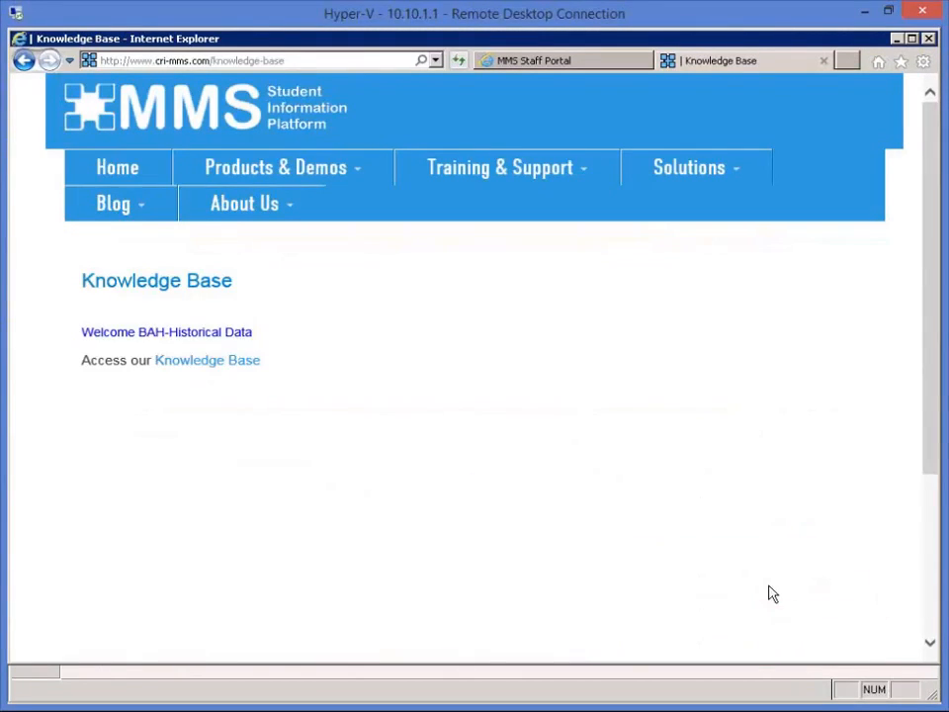
{"action": "left_click", "coordinate": [227, 364]}
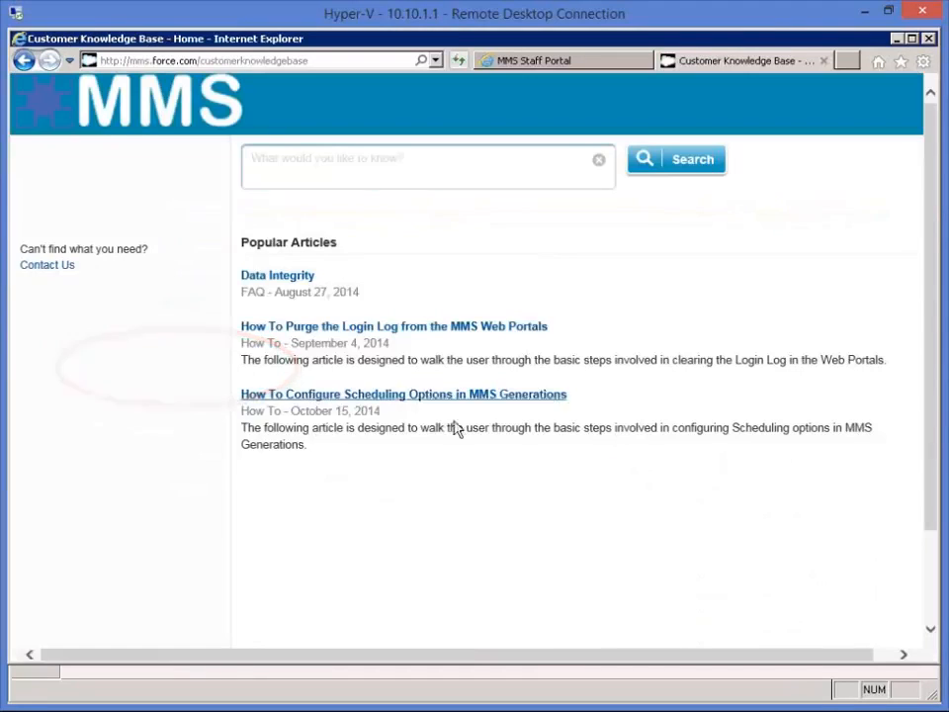
{"action": "left_click", "coordinate": [348, 161]}
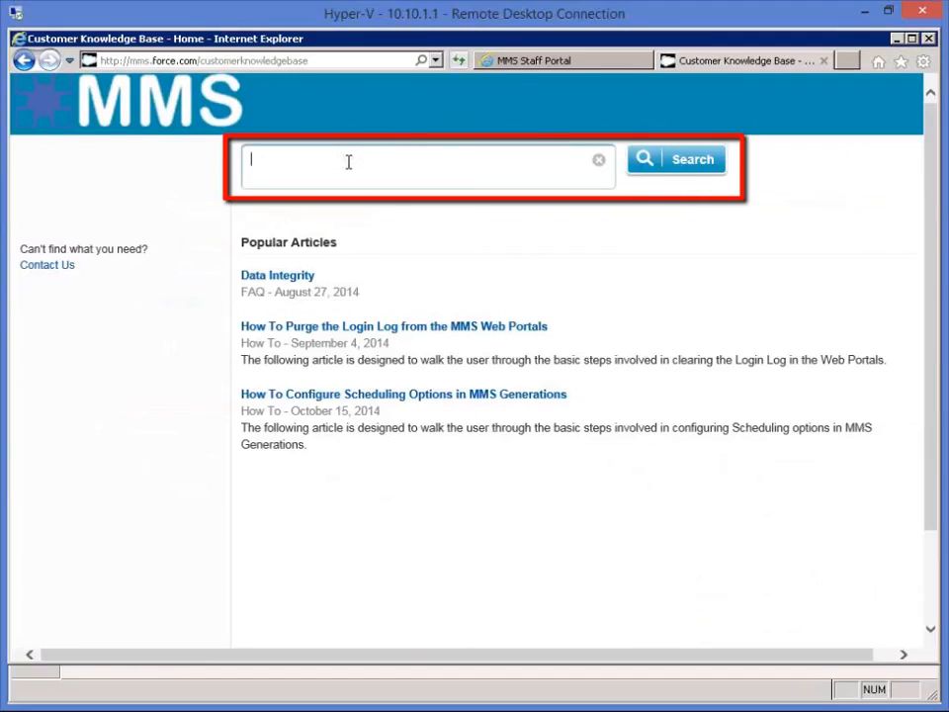
{"action": "type", "text": "scheduling"}
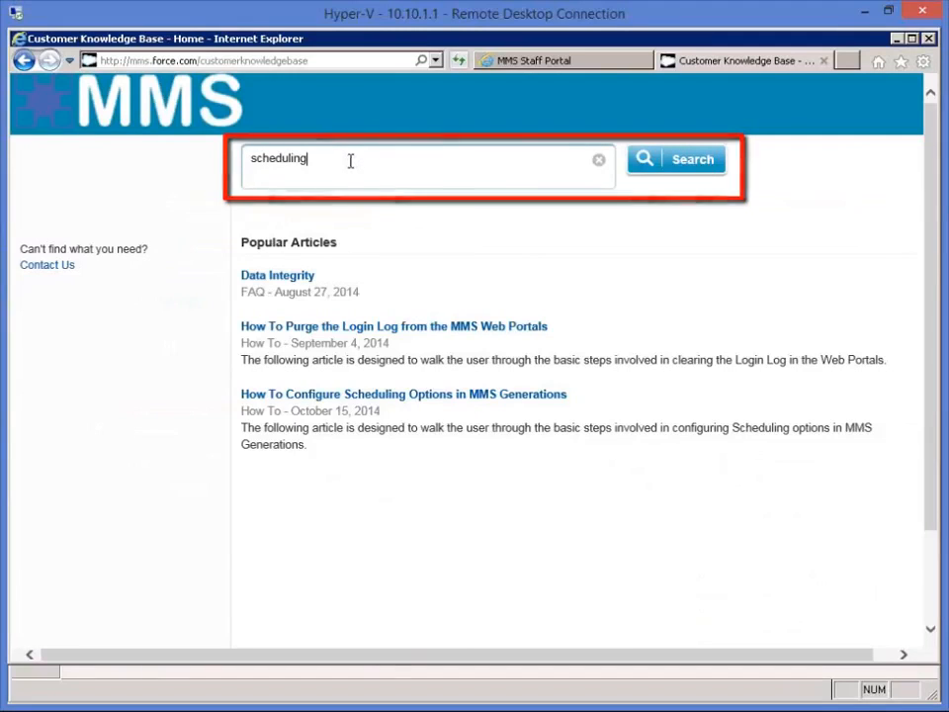
{"action": "left_click", "coordinate": [692, 168]}
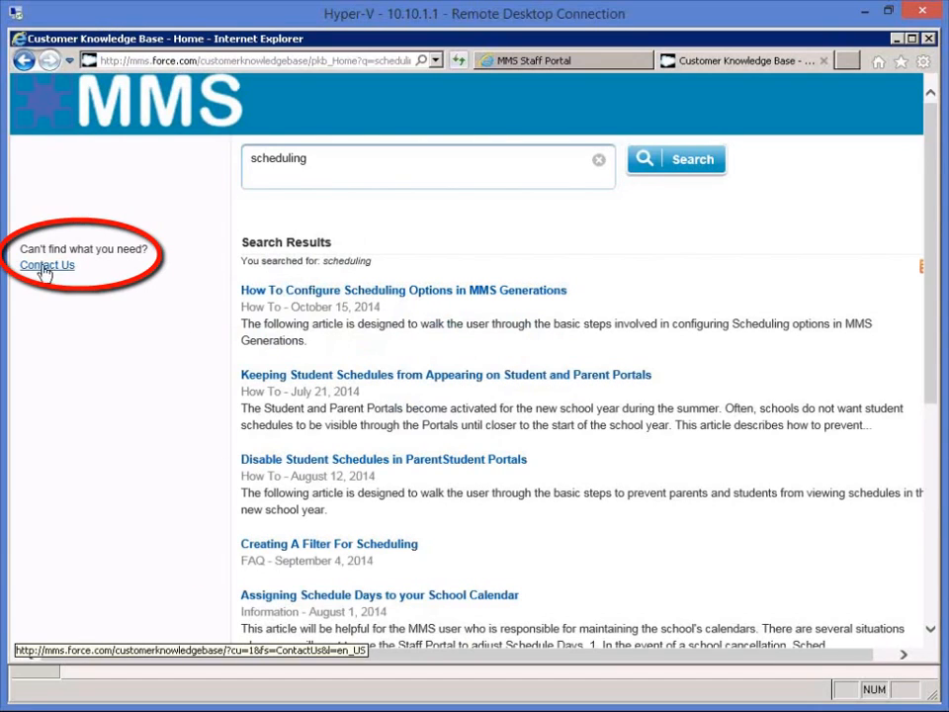
Return to the MMS home page and visit the Webinars & Sign-up and Video Learning Center resources.
{"action": "left_click", "coordinate": [69, 61]}
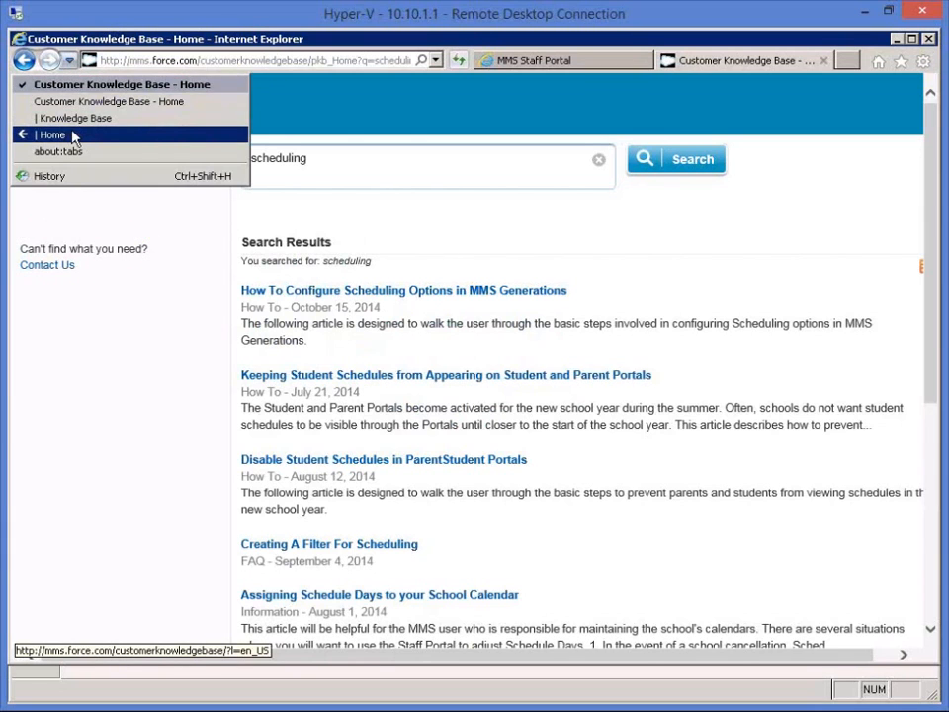
{"action": "left_click", "coordinate": [59, 134]}
{"action": "scroll", "coordinate": [898, 556], "scroll_direction": "down", "scroll_amount": 3}
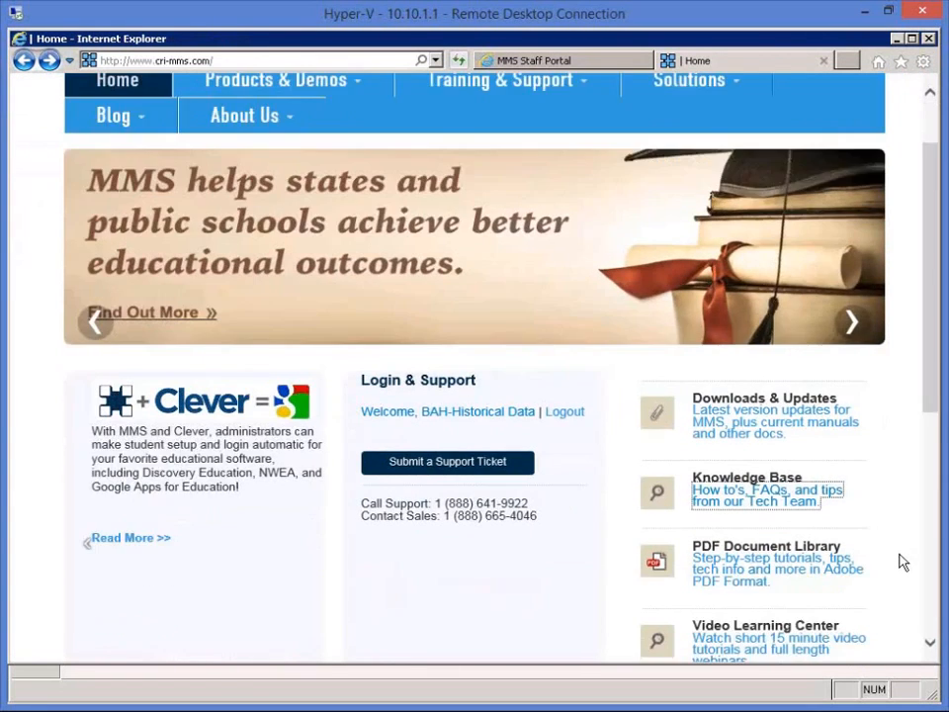
{"action": "scroll", "coordinate": [901, 561], "scroll_direction": "down", "scroll_amount": 2}
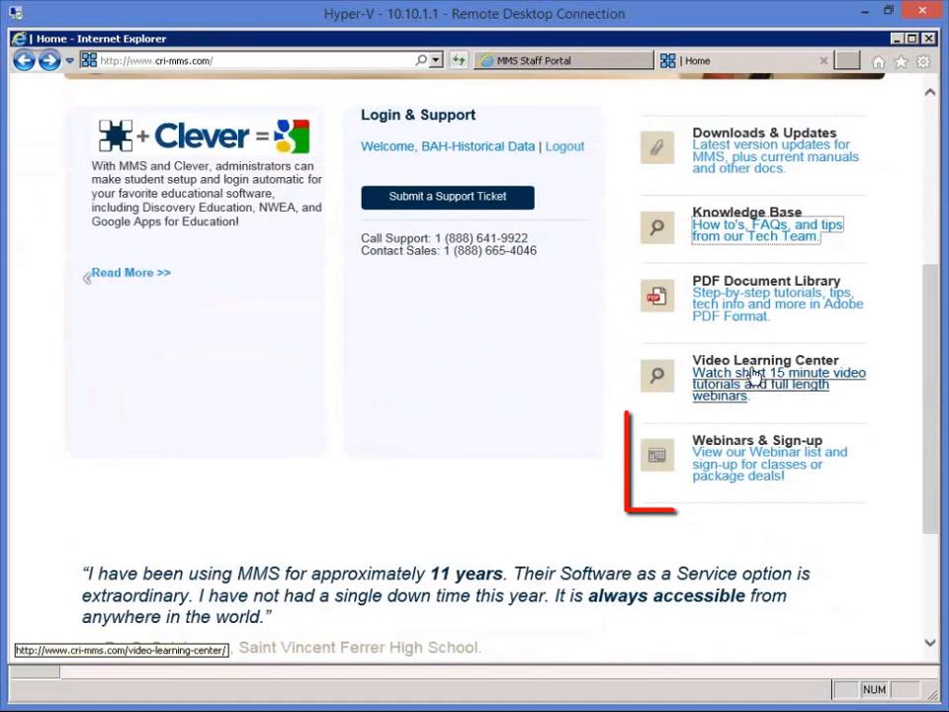
{"action": "left_click", "coordinate": [749, 477]}
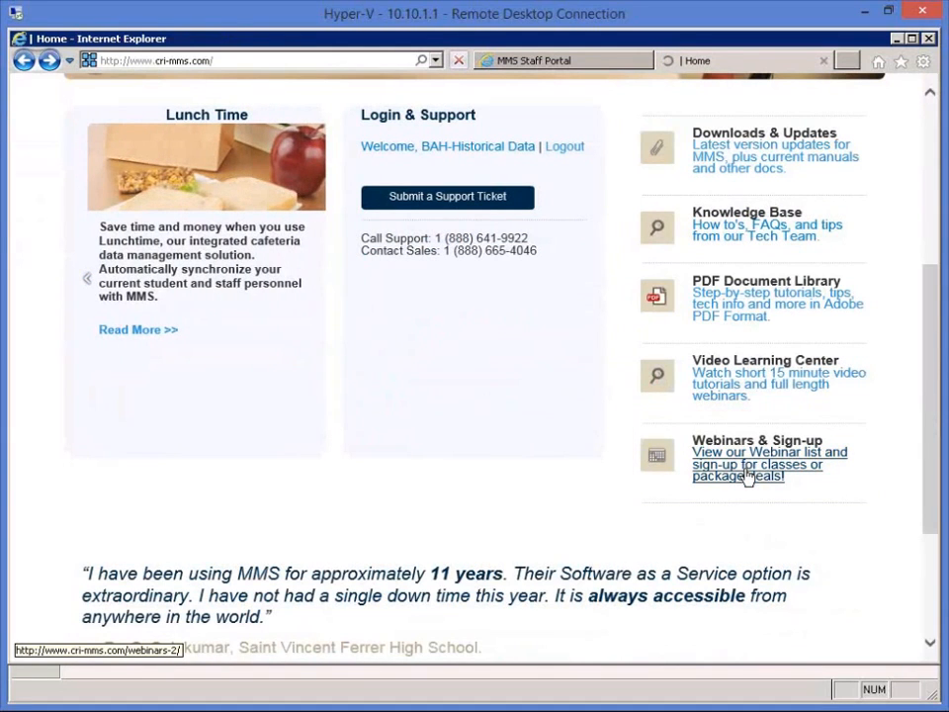
{"action": "key", "text": "alt+Left"}
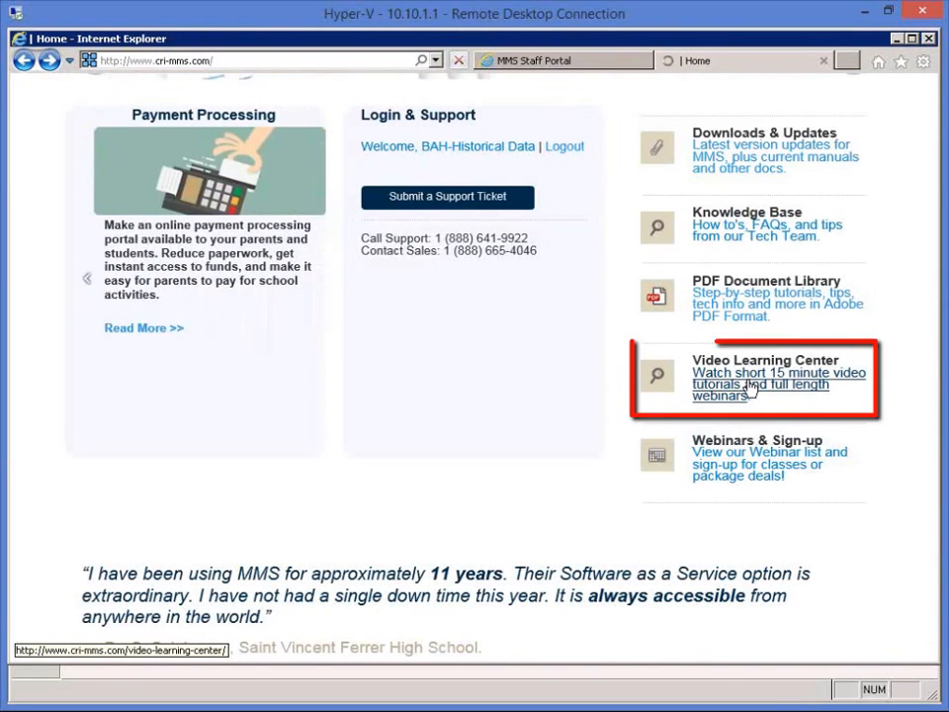
{"action": "left_click", "coordinate": [749, 389]}
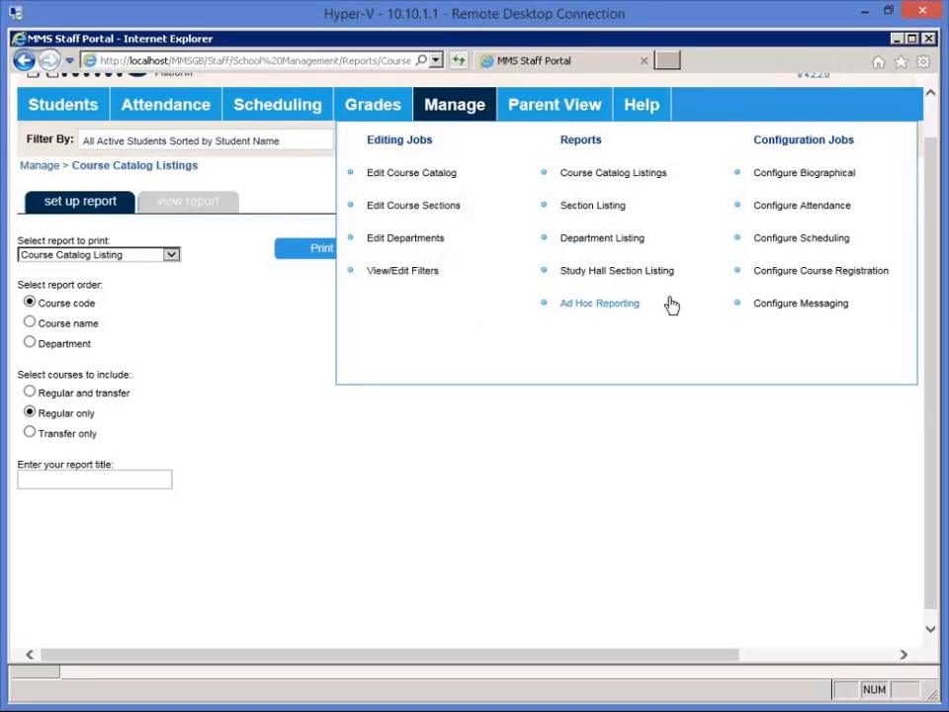
Display the Scheduling jobs in the MMS Staff Portal, including those of the Automated Schedule Builder.
{"action": "mouse_move", "coordinate": [269, 116]}
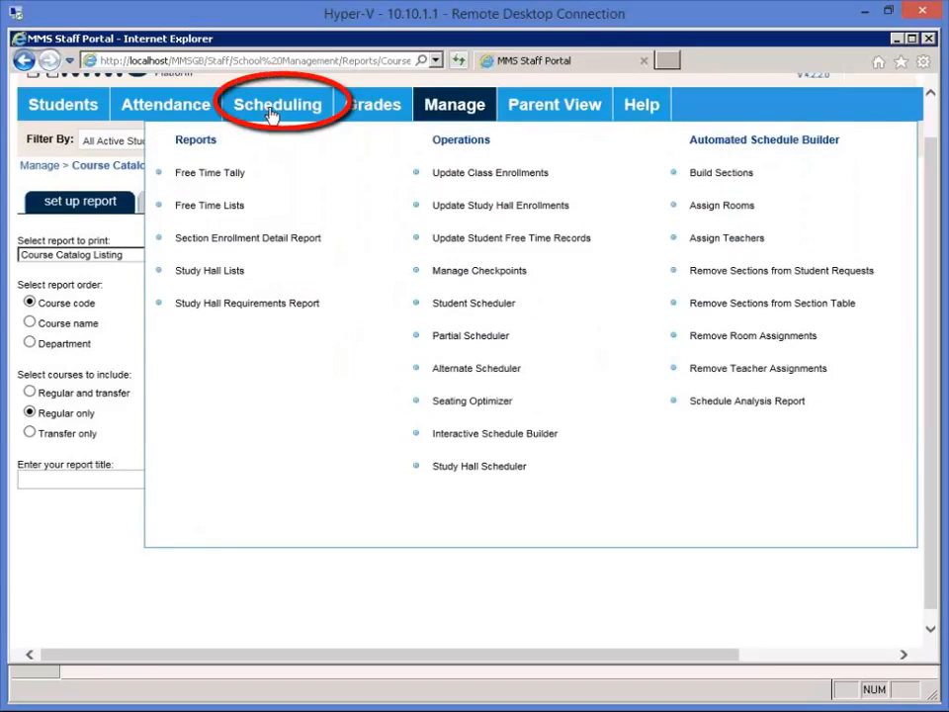